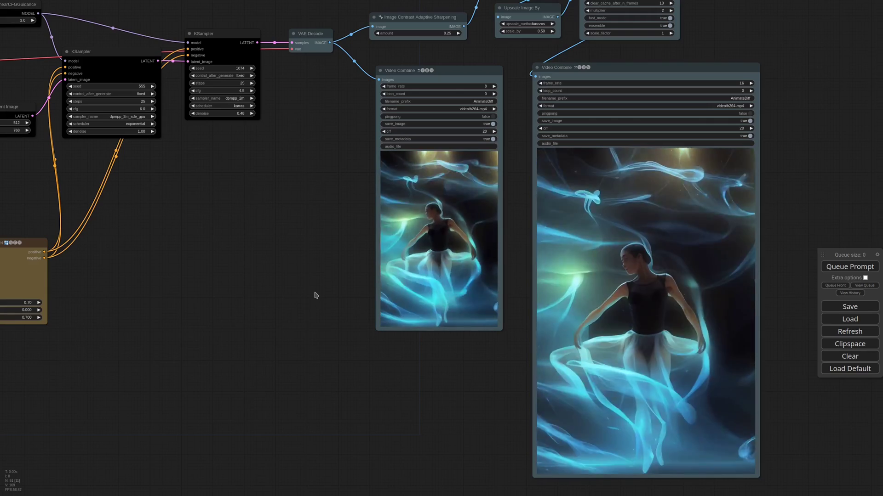
Load jellyfish-memory-learning-neuroscience.jpg in the Load Image node that feeds Prepare Image For Clip Vision
scroll(315, 295, down, 6)
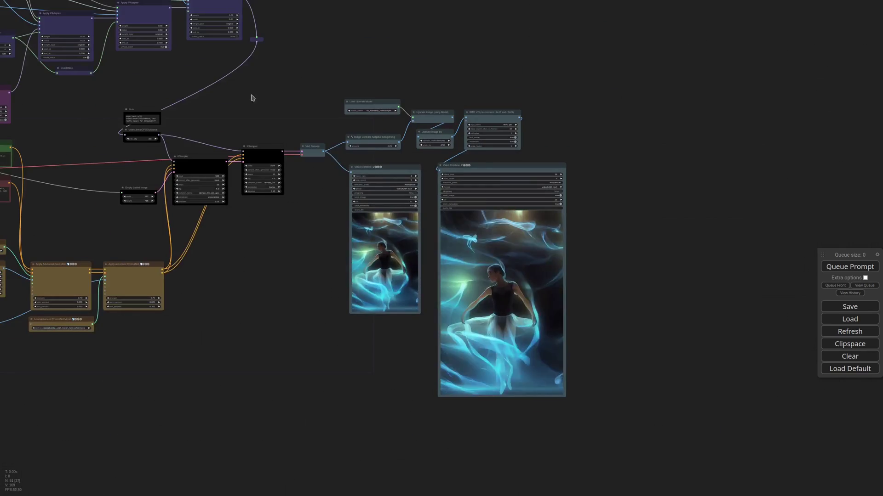
drag(250, 95, 416, 308)
scroll(425, 184, up, 8)
click(425, 182)
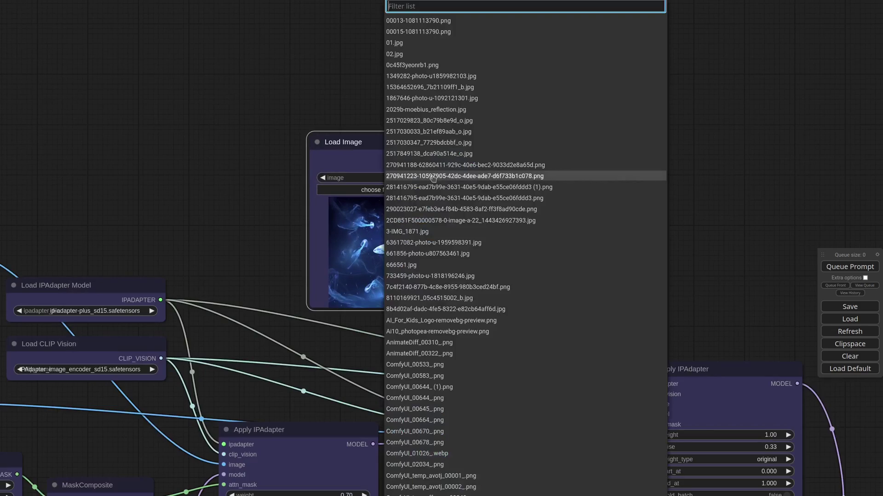
text(jelly)
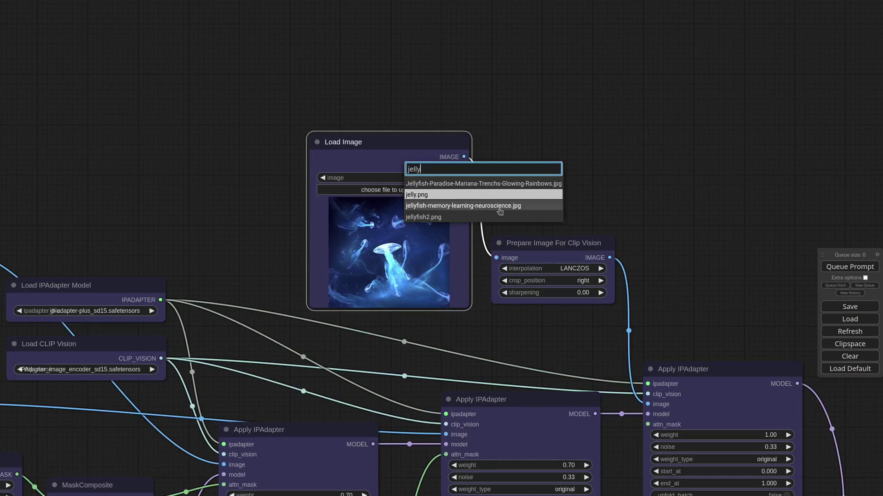
click(509, 210)
Queue the workflow with the new jellyfish reference image and examine the resulting dancer videos
scroll(509, 209, down, 8)
drag(621, 412, 453, 184)
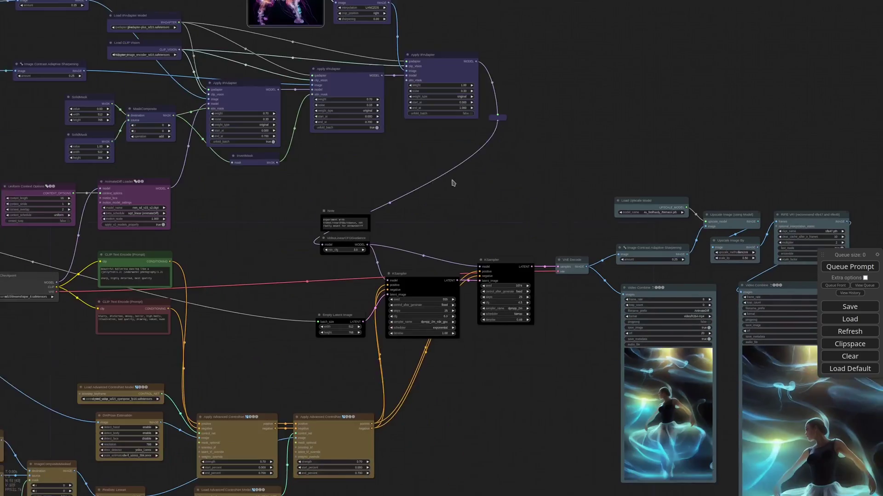
drag(515, 345, 293, 204)
click(841, 268)
drag(689, 281, 696, 260)
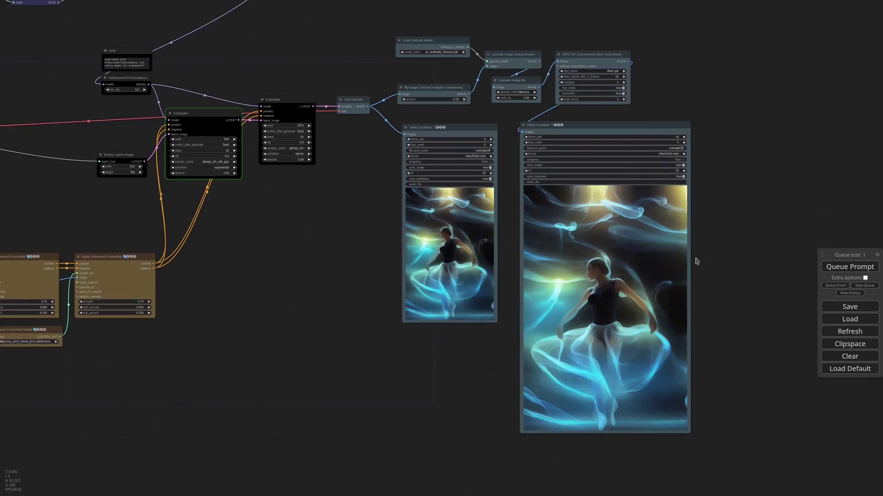
scroll(603, 317, up, 3)
drag(755, 260, 742, 249)
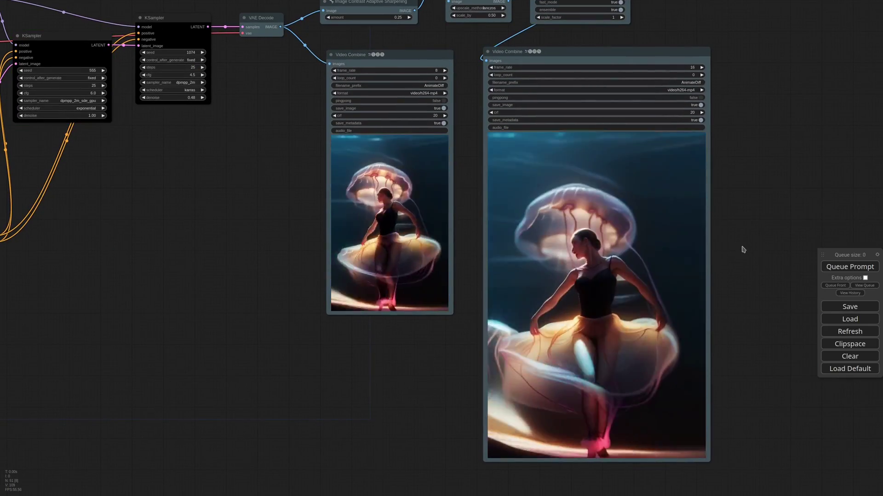
Replace the jellyfish reference in the Load Image node with an image found by filtering the files for "color"
scroll(289, 154, down, 8)
drag(229, 24, 518, 245)
scroll(375, 135, up, 13)
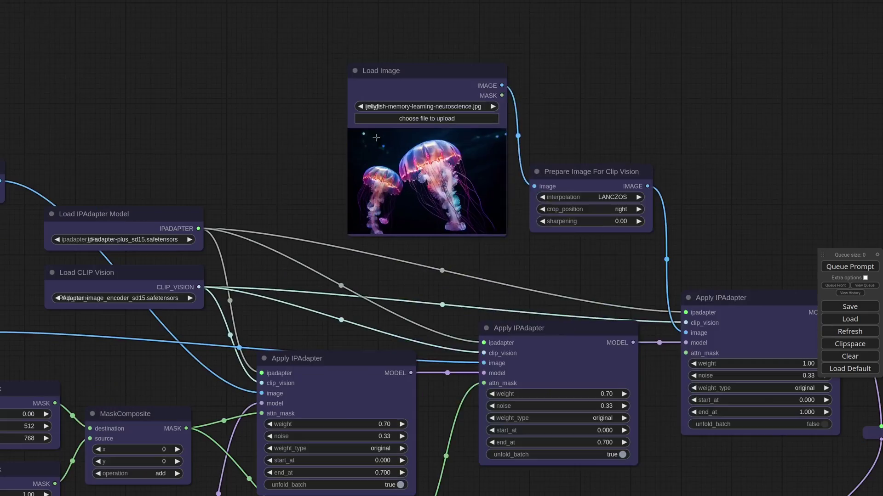
click(406, 106)
text(color)
click(458, 130)
Replace the jellyfish and underwater photography wording in the positive prompt with "in an explosion of colors"
scroll(344, 289, down, 7)
drag(408, 398, 658, 39)
scroll(454, 160, up, 10)
click(498, 182)
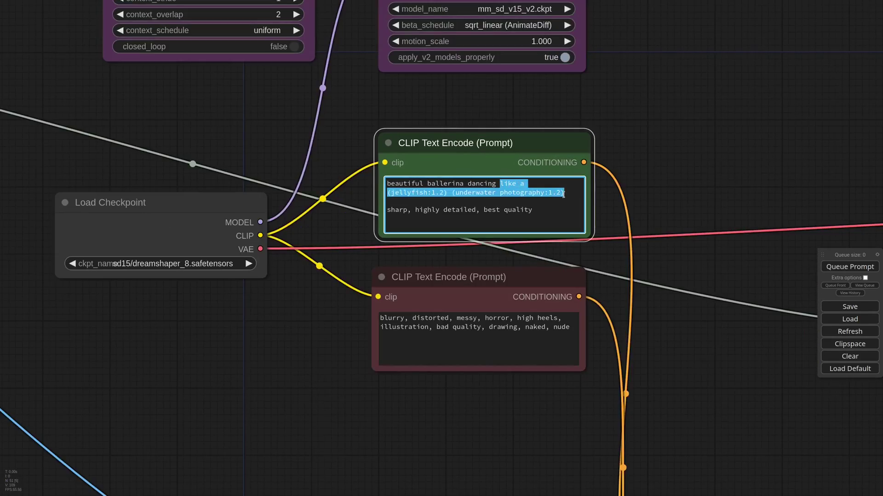
text(in an explosion of colors)
Queue the workflow with the revised prompt and bring the output videos into view
scroll(472, 188, down, 10)
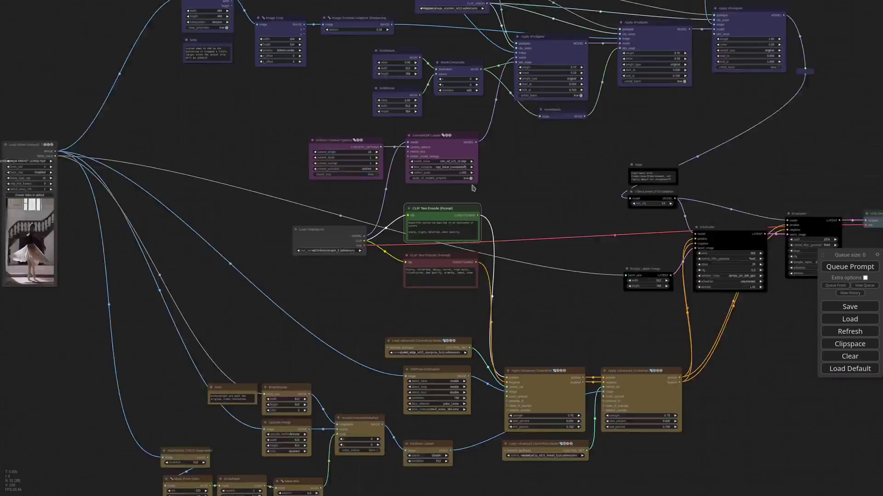
click(850, 267)
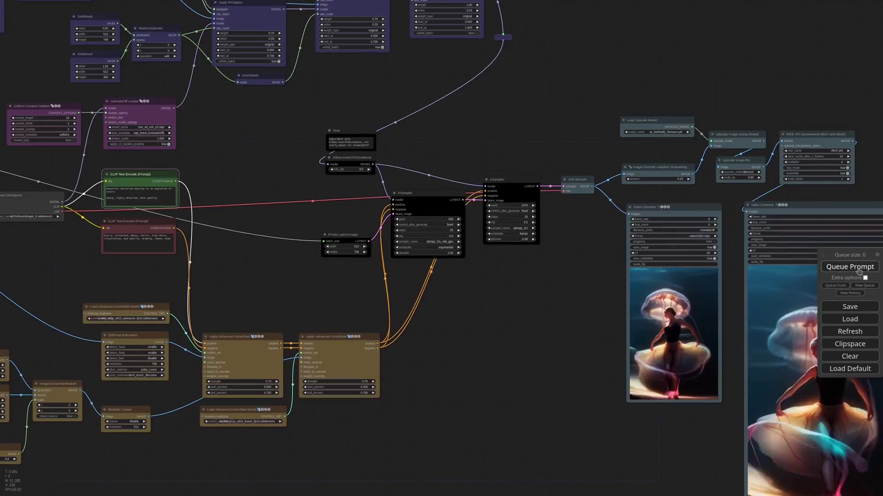
drag(809, 282, 305, 262)
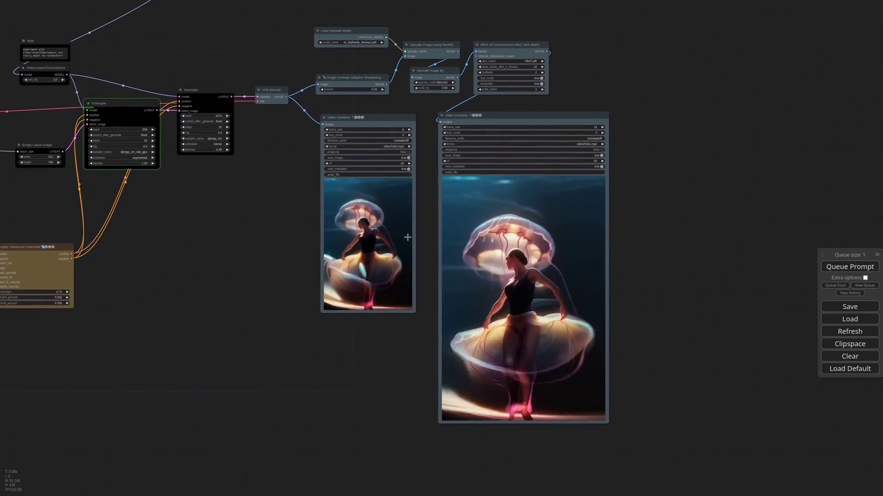
scroll(670, 243, up, 3)
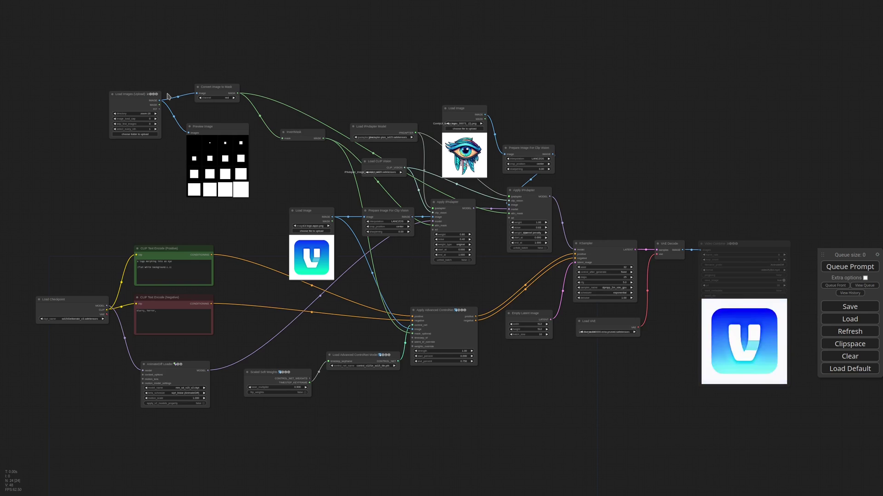
Examine the zoom-16 mask sequence and nudge its Preview Image node up beneath Convert Image to Mask
scroll(168, 96, up, 9)
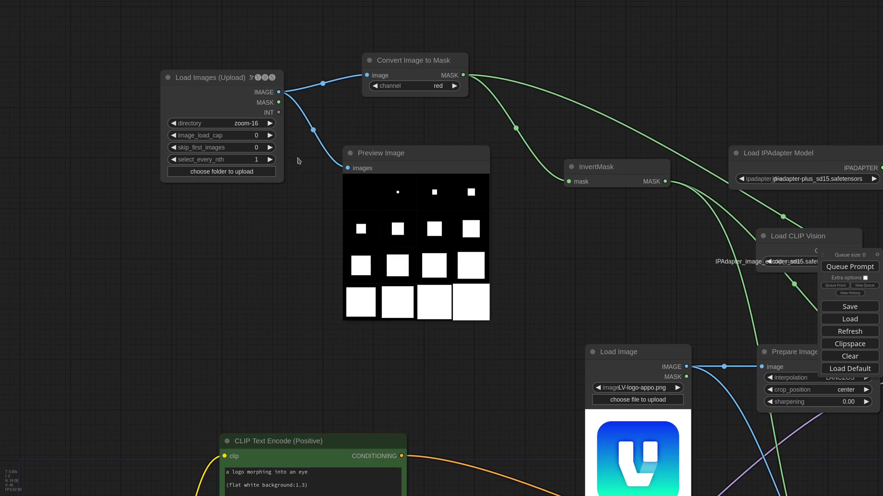
scroll(298, 161, down, 1)
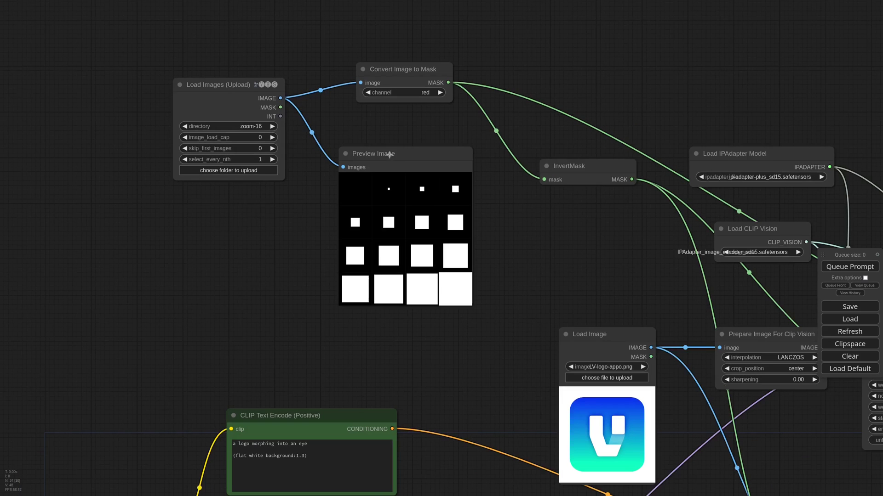
drag(387, 153, 394, 134)
scroll(303, 193, down, 3)
drag(289, 243, 371, 178)
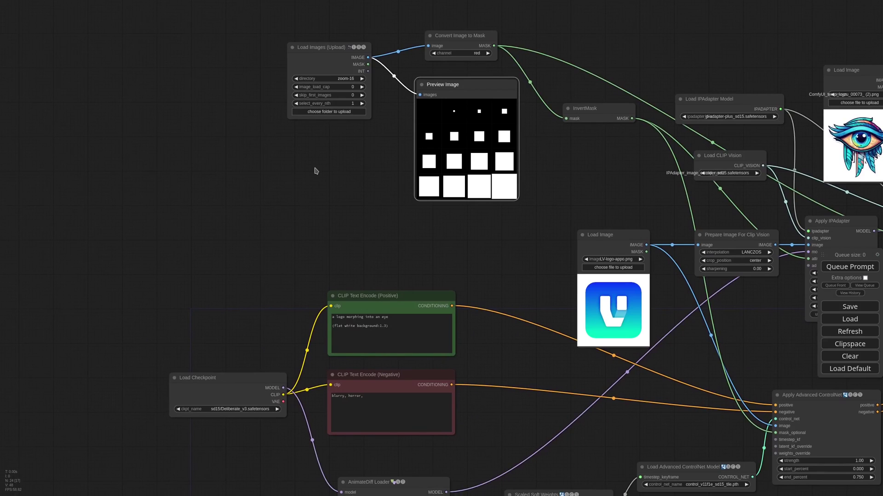
Paste a Transition Mask node below Load Images (Upload), and raise the Convert Image to Mask and Preview Image nodes
key(ctrl+v)
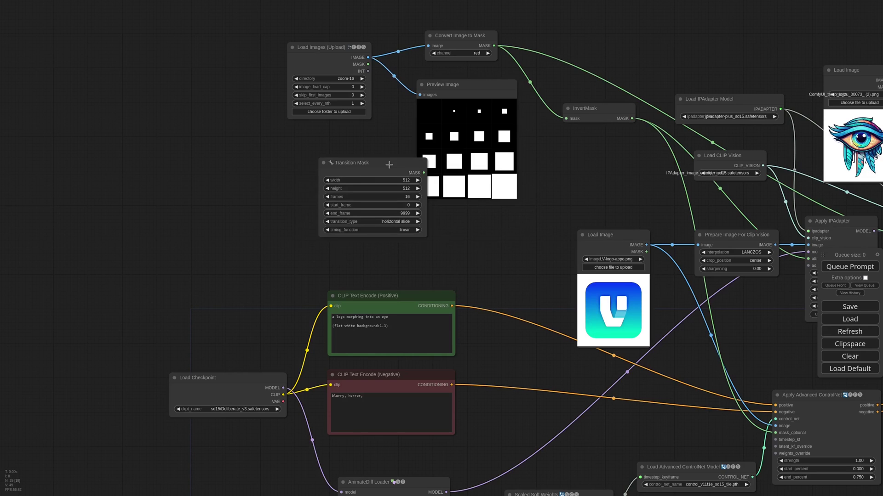
drag(389, 165, 310, 153)
drag(391, 104, 412, 170)
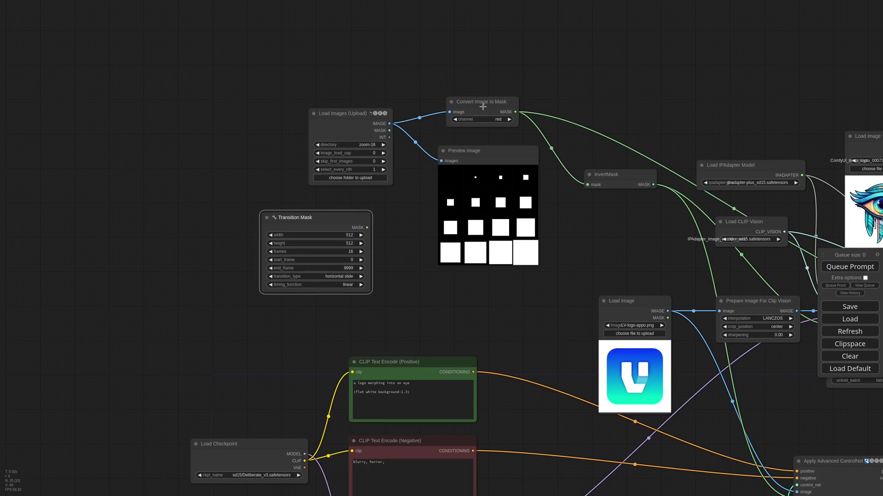
drag(483, 106, 482, 48)
drag(483, 151, 486, 95)
Add a Mask Preview node and connect the Transition Mask's mask output to it
scroll(387, 267, up, 4)
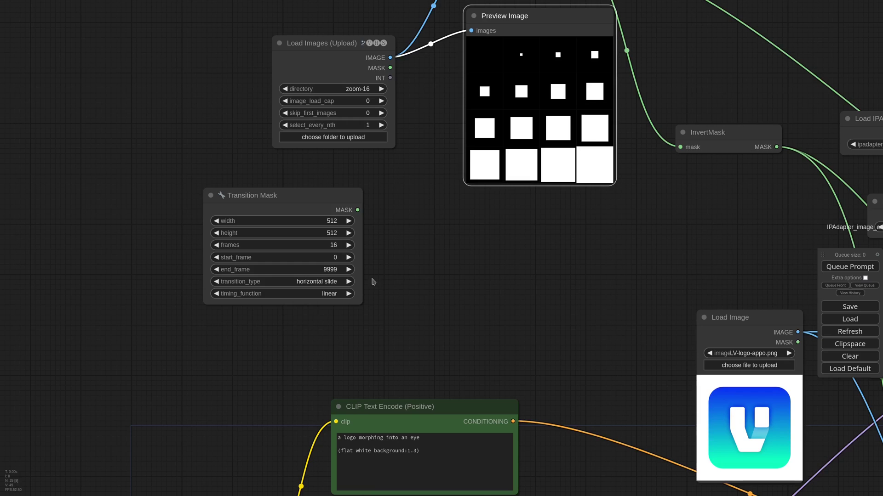
scroll(373, 278, down, 2)
double_click(432, 256)
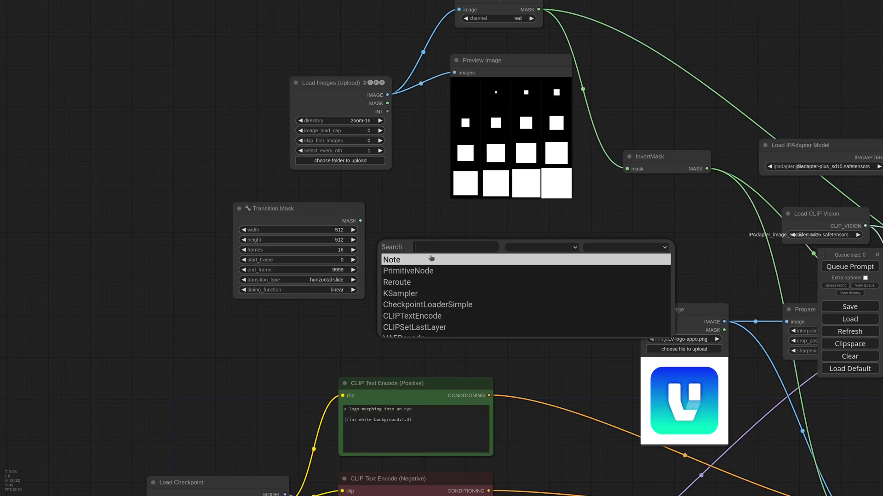
text(maskpre)
key(Return)
drag(361, 220, 435, 261)
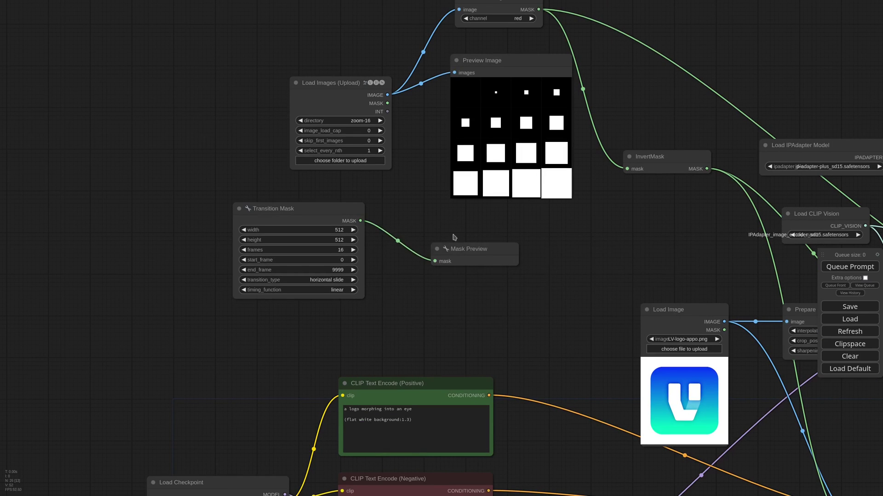
Shift the Preview Image node slightly, then set the Transition Mask's transition type to center box and queue the workflow
mouse_move(505, 106)
mouse_down()
mouse_move(480, 108)
mouse_move(491, 109)
mouse_up()
click(326, 280)
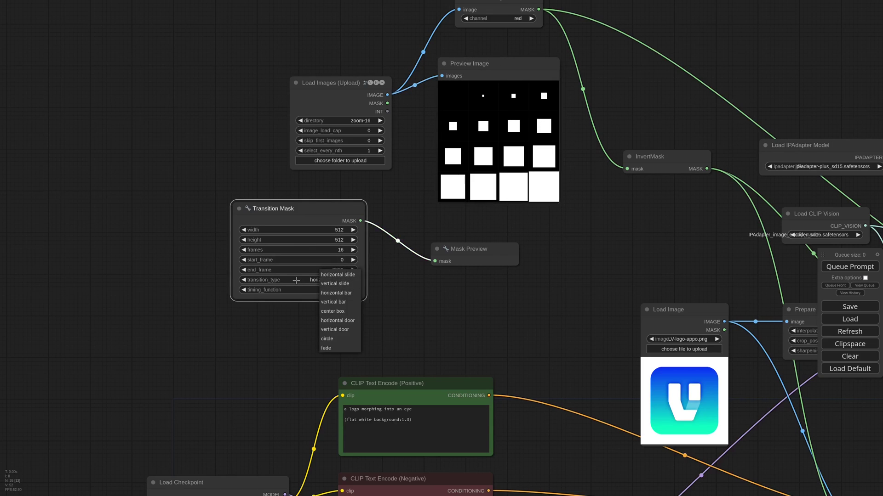
click(338, 311)
key(ctrl+Return)
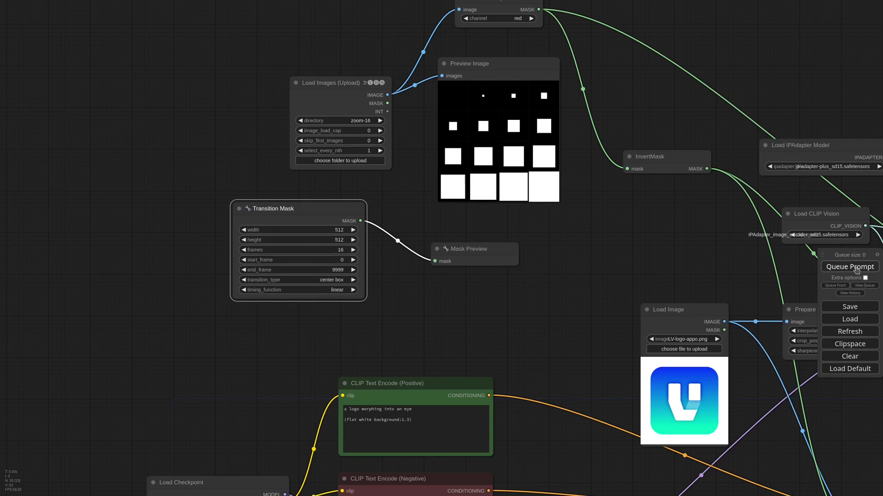
Set the Transition Mask's frames to 32 and queue the workflow again
click(329, 250)
text(32)
click(456, 252)
key(ctrl+Return)
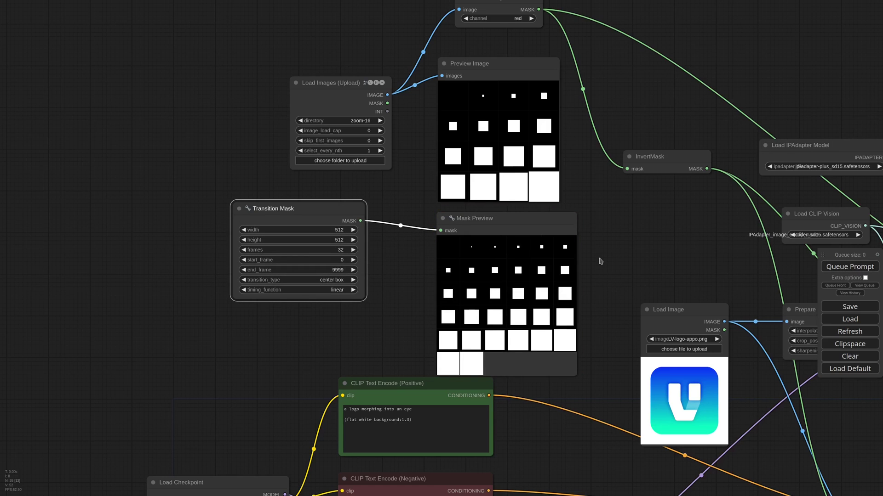
Move the Transition Mask and Mask Preview nodes to the left of the zoom-16 image preview
scroll(600, 258, down, 6)
drag(438, 231, 329, 179)
drag(565, 238, 442, 152)
scroll(338, 152, up, 5)
drag(336, 196, 323, 186)
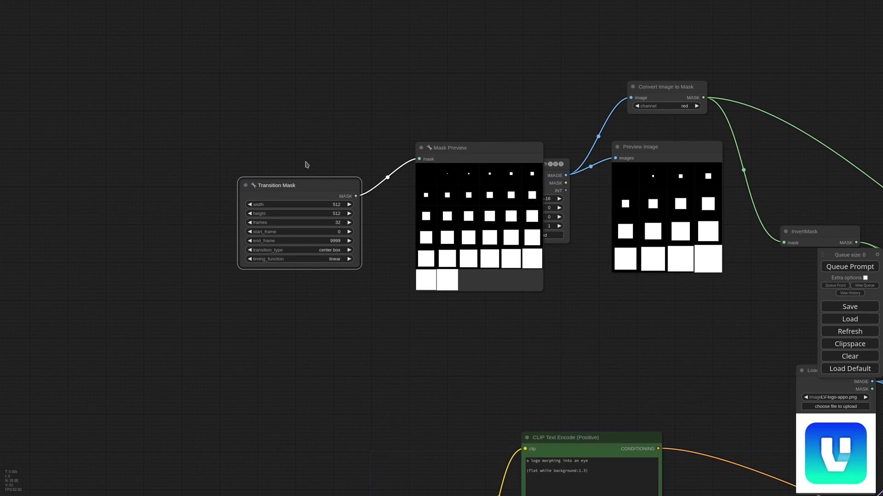
scroll(324, 161, up, 3)
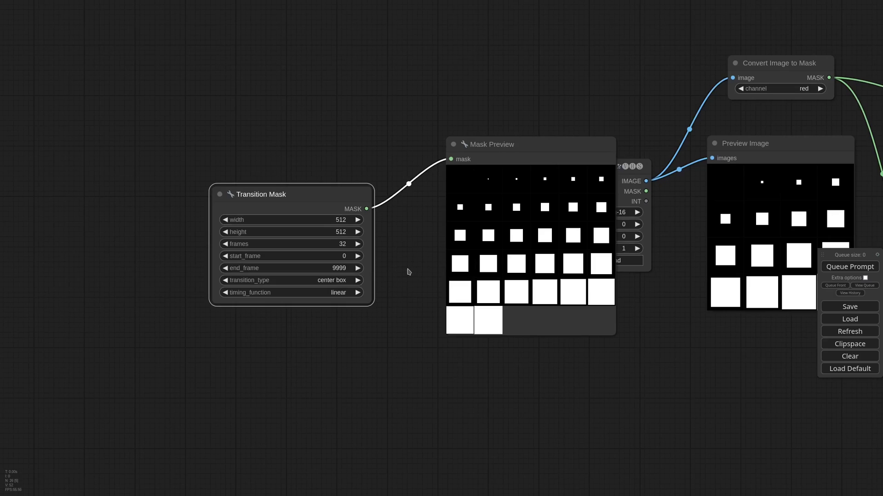
Set the Transition Mask's start frame to 16 and queue the workflow to preview the delayed transition
click(312, 256)
text(16)
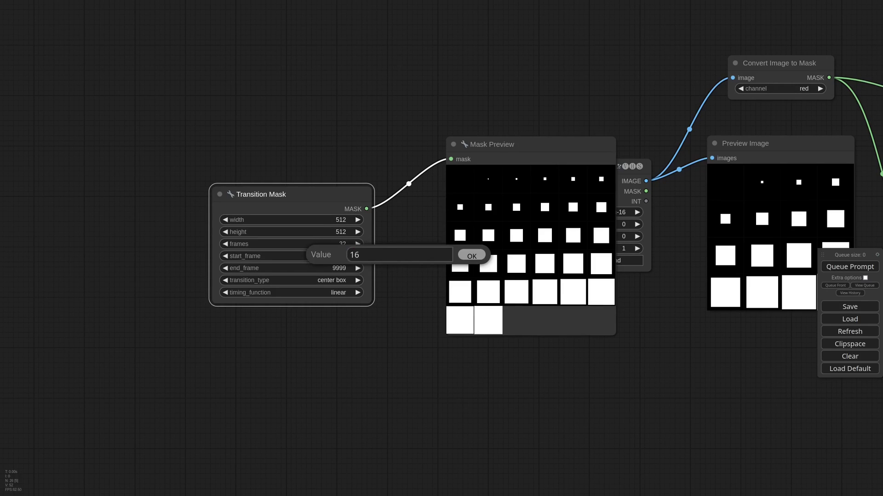
key(Return)
click(843, 268)
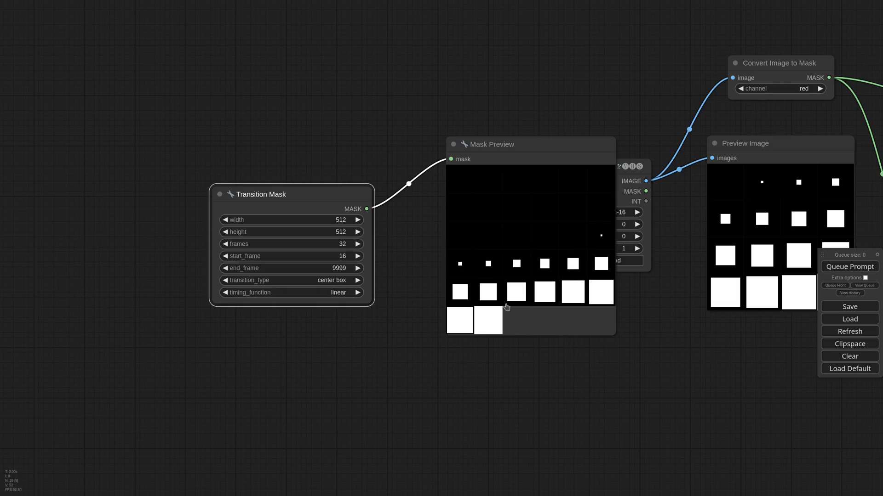
Set the Transition Mask's start frame to 0 and its end frame to 16
click(345, 256)
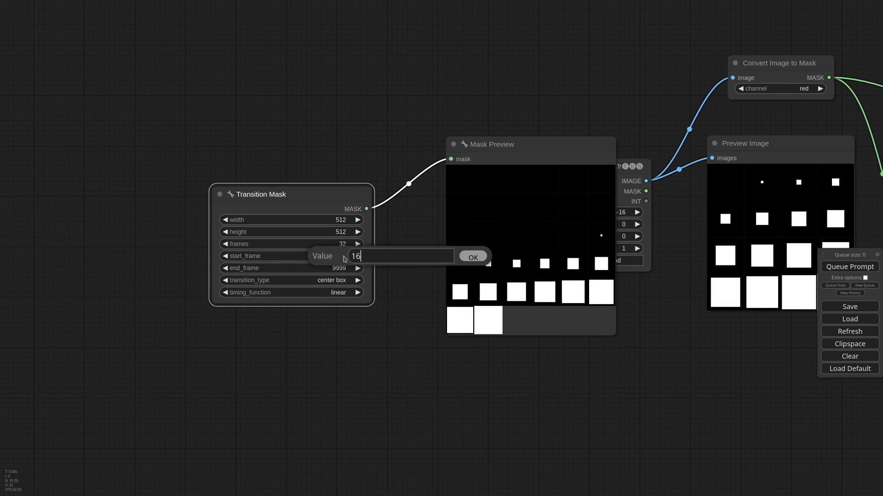
text(0)
key(Return)
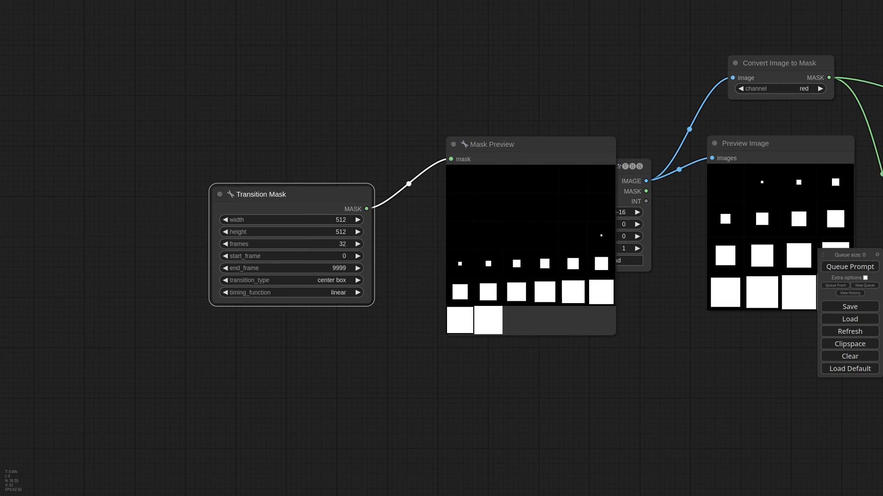
click(341, 268)
text(16)
key(Return)
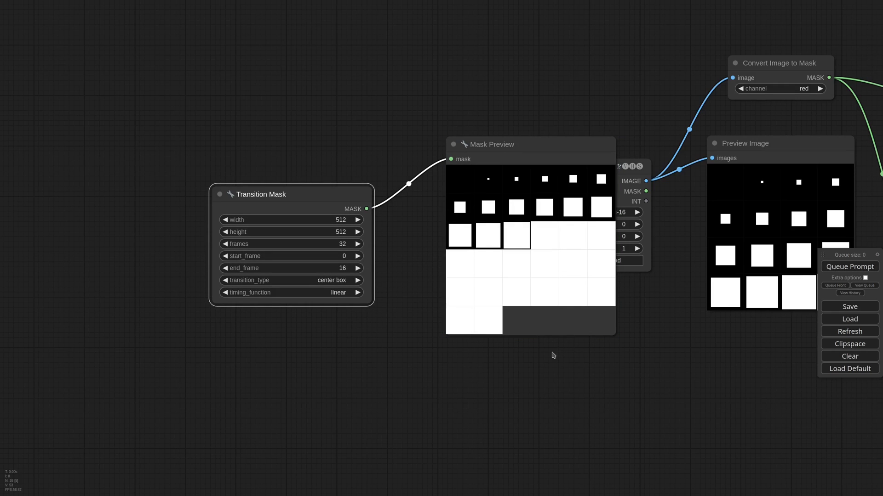
Set the Transition Mask's end frame to 32 and its transition type to fade
scroll(421, 220, down, 3)
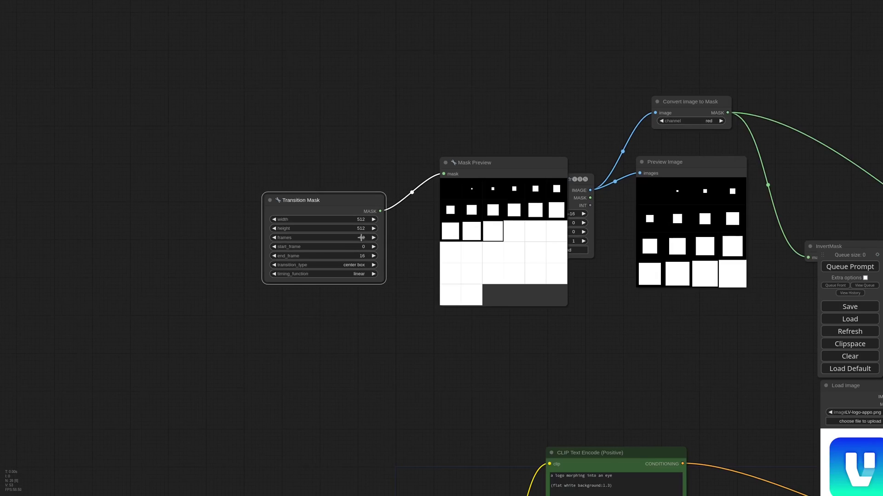
click(361, 256)
text(32)
key(Return)
scroll(394, 272, up, 3)
click(349, 264)
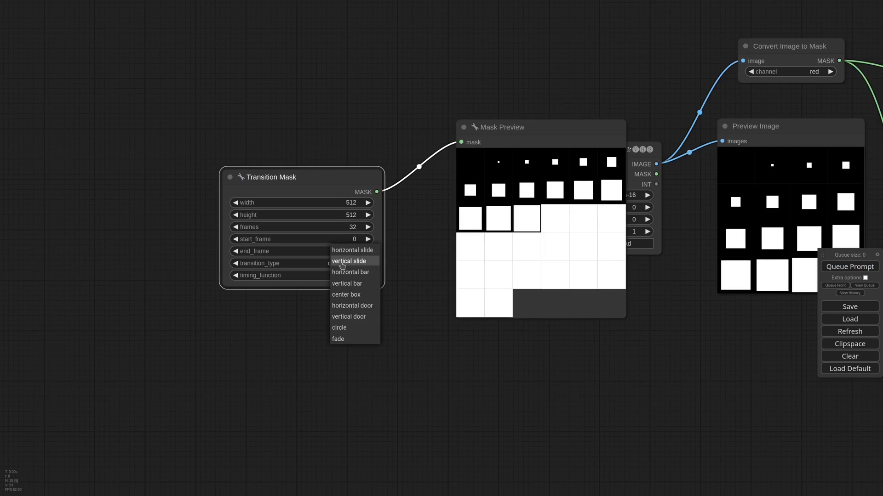
click(358, 340)
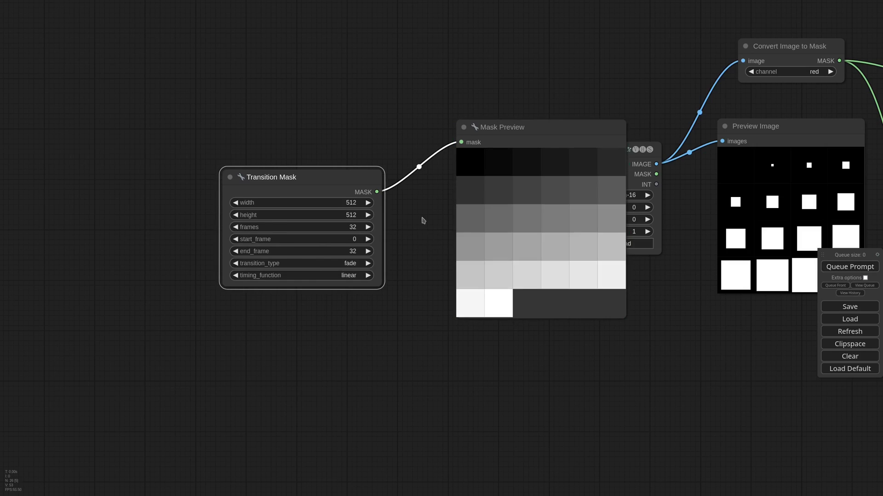
Add an InvertMask node below the Transition Mask and feed it the Transition Mask's output
scroll(422, 219, down, 4)
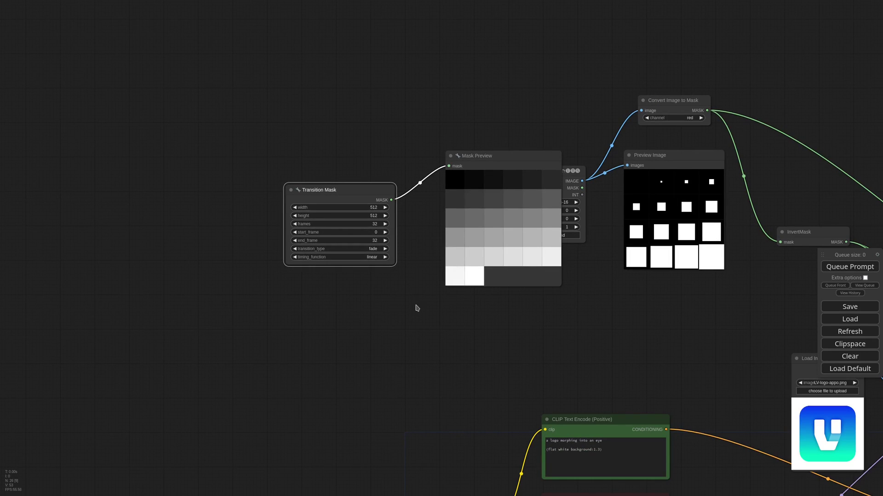
double_click(417, 308)
text(inve)
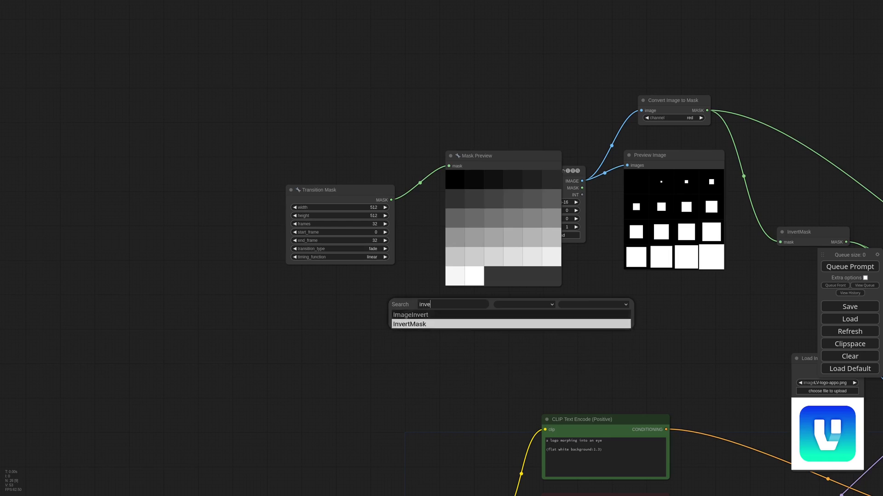
click(416, 324)
drag(425, 304, 394, 299)
drag(391, 200, 388, 309)
Duplicate the Mask Preview node, connect it to the InvertMask output and queue the workflow
alt+drag(479, 183, 512, 324)
drag(454, 309, 484, 309)
click(850, 266)
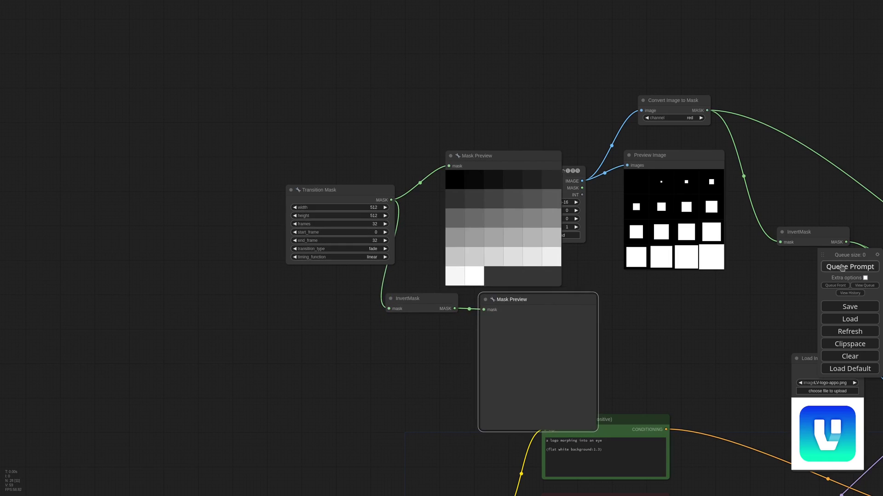
Spread out the Transition Mask, InvertMask and both Mask Preview nodes, stacking the inverted preview below the original one
drag(501, 157, 520, 126)
drag(331, 190, 264, 181)
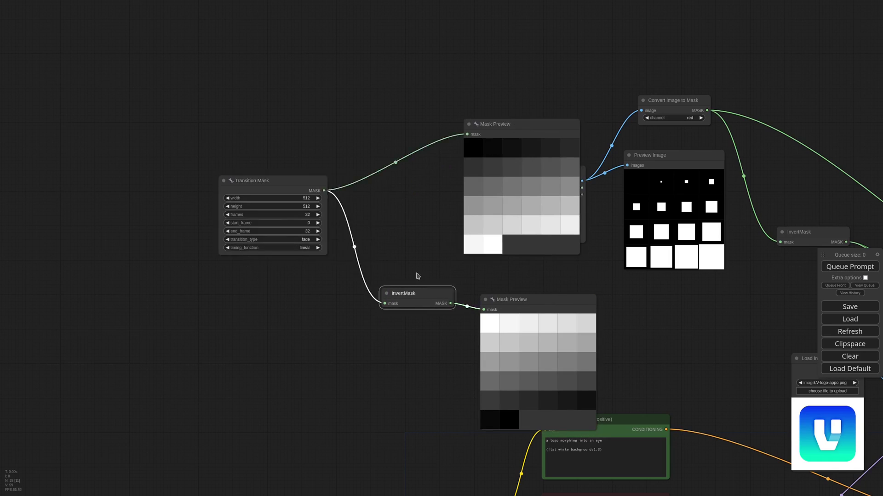
drag(413, 299, 372, 235)
drag(514, 299, 500, 272)
Add a Mask Expand Batch node and place it below the InvertMask node
double_click(380, 293)
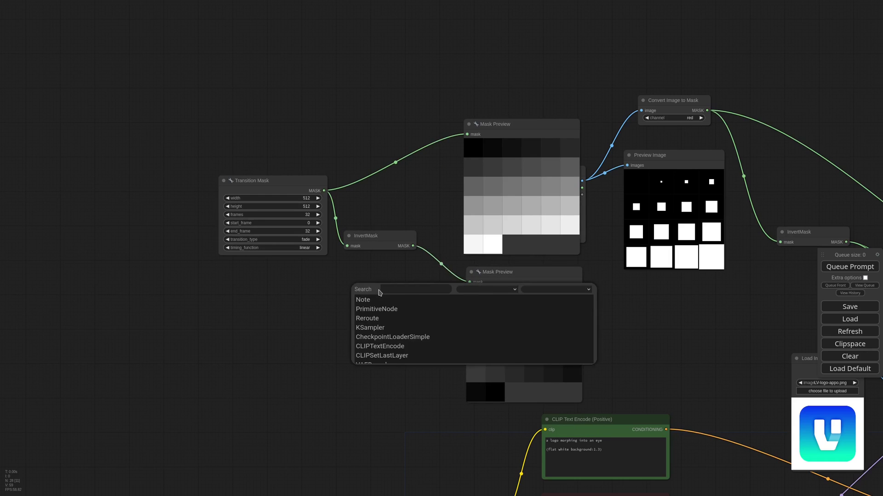
text(maskex)
key(Return)
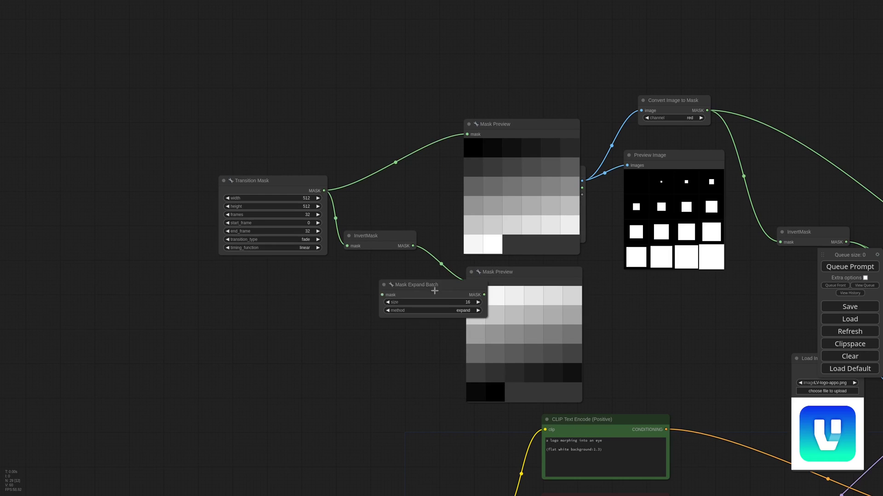
drag(434, 289, 375, 316)
Set the Transition Mask's frames to 4
scroll(283, 175, up, 5)
click(322, 239)
key(BackSpace)
key(BackSpace)
text(4)
click(459, 244)
Wire the Mask Expand Batch node between the Transition Mask and the lower Mask Preview instead of InvertMask, and queue the workflow
scroll(435, 230, down, 1)
scroll(434, 228, down, 3)
drag(487, 316, 537, 310)
drag(488, 339, 450, 339)
drag(413, 305, 451, 297)
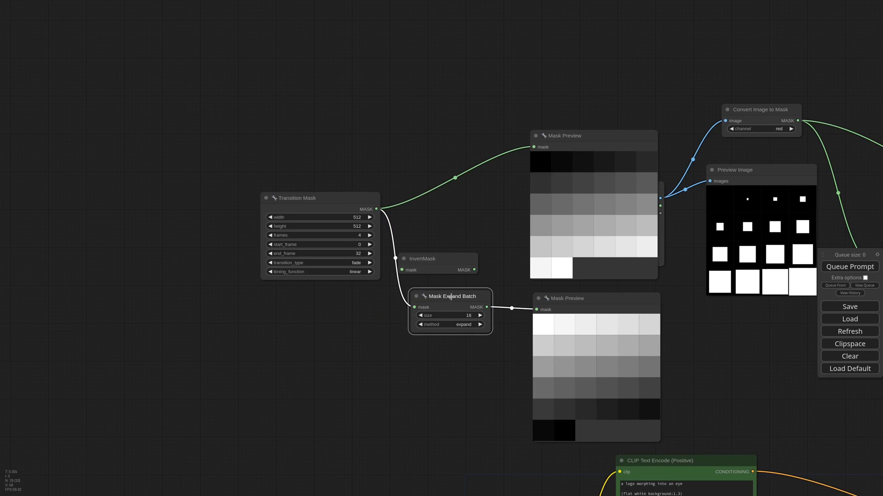
key(ctrl+Return)
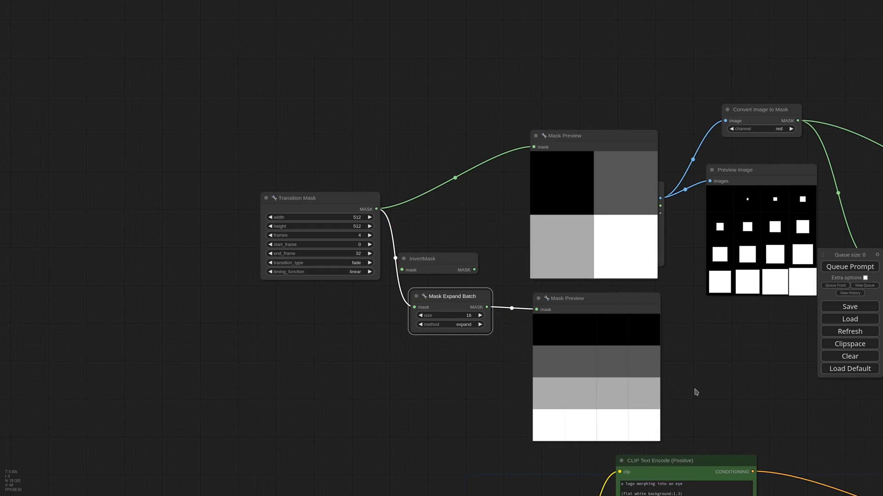
Set the Mask Expand Batch method to repeat all and queue the workflow
click(463, 326)
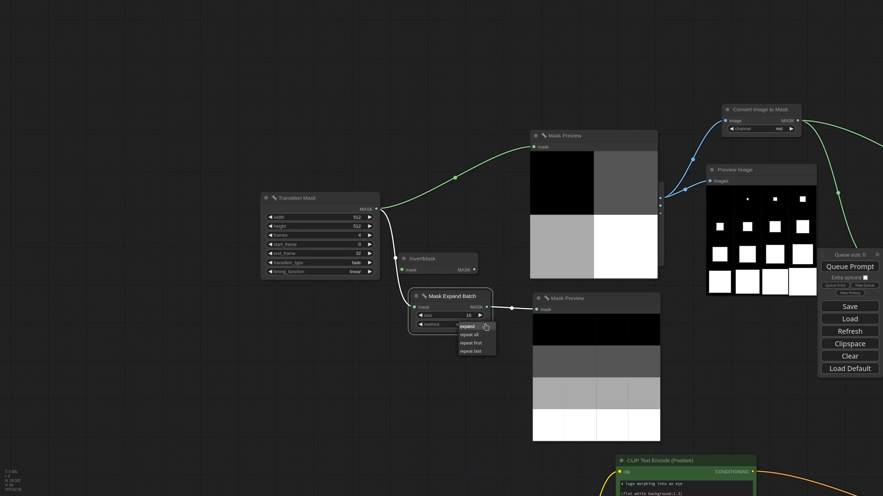
click(468, 335)
key(ctrl+Return)
Set the Mask Expand Batch method to repeat first and queue the workflow
click(469, 324)
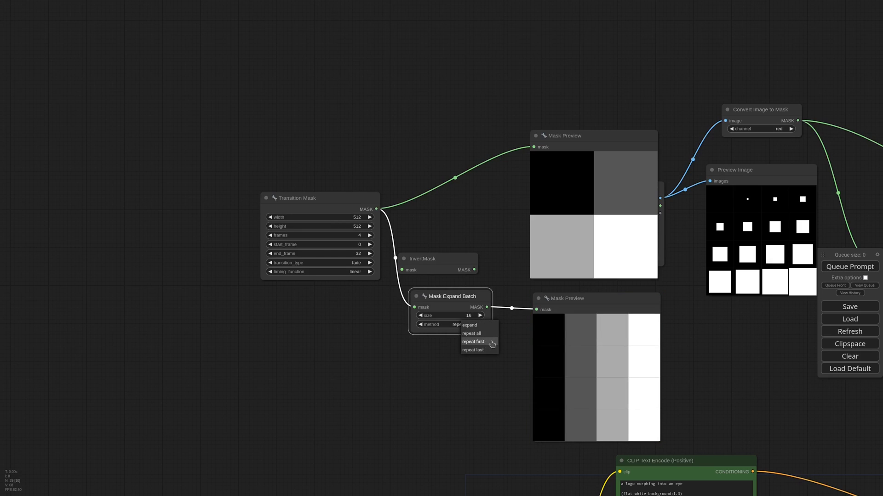
click(492, 343)
click(847, 267)
Set the Mask Expand Batch method to repeat last and queue the workflow
click(455, 325)
click(461, 348)
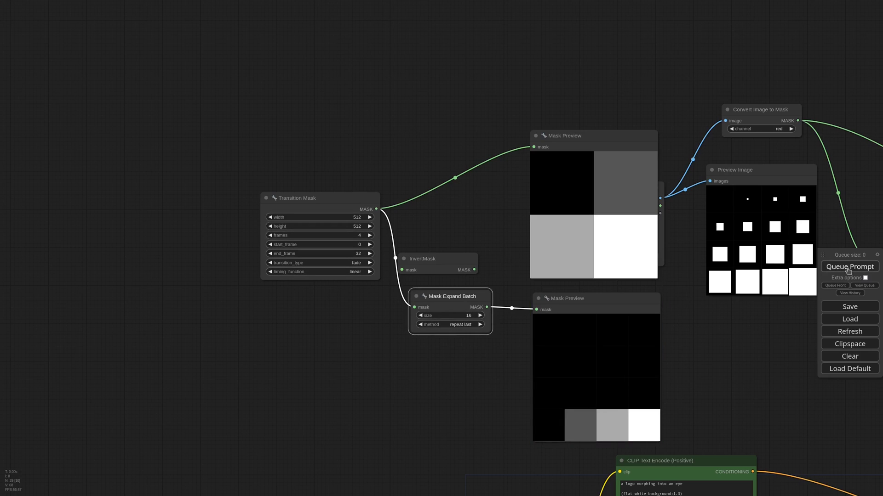
click(847, 267)
Set the Transition Mask's transition type to vertical slide and queue the workflow
click(354, 262)
click(375, 271)
click(837, 266)
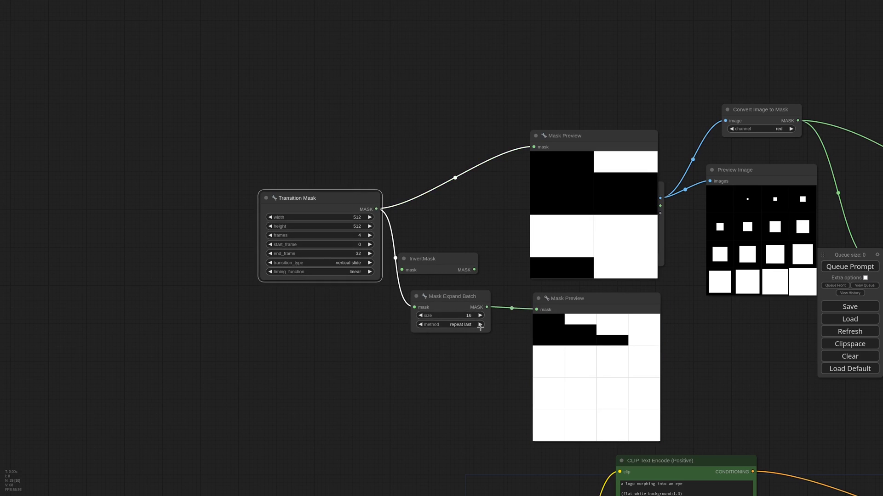
Delete the Mask Expand Batch node and its Mask Preview, and add a Mask Blur node beside the Transition Mask
drag(478, 325, 678, 387)
key(Delete)
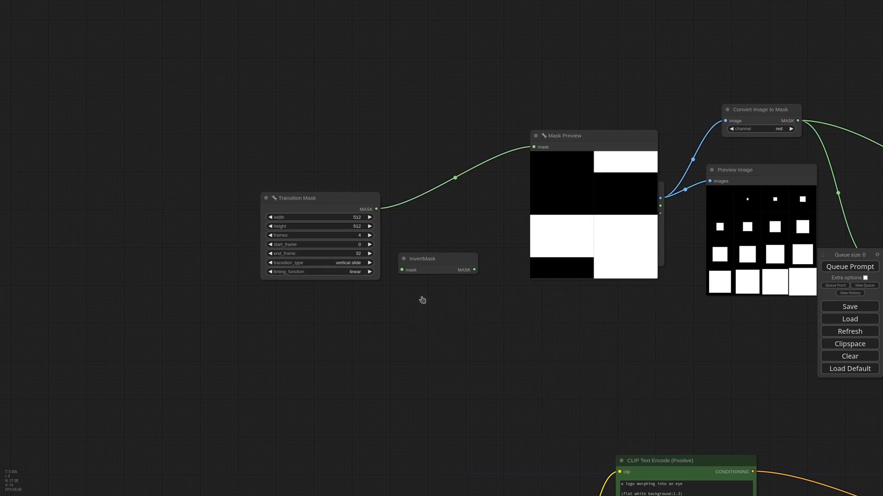
double_click(451, 209)
text(maskbl)
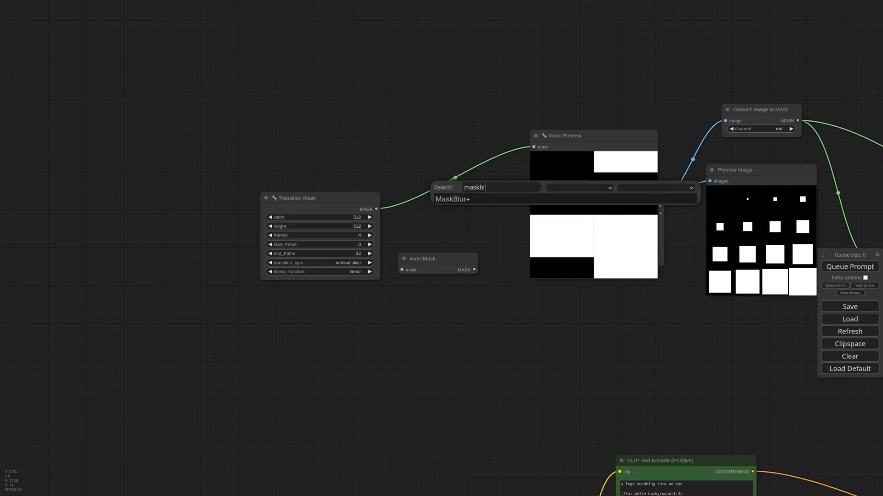
key(Return)
drag(521, 184, 450, 188)
Wire the Mask Blur node between the Transition Mask and the Mask Preview
drag(534, 146, 400, 200)
drag(516, 216, 462, 178)
drag(491, 185, 534, 147)
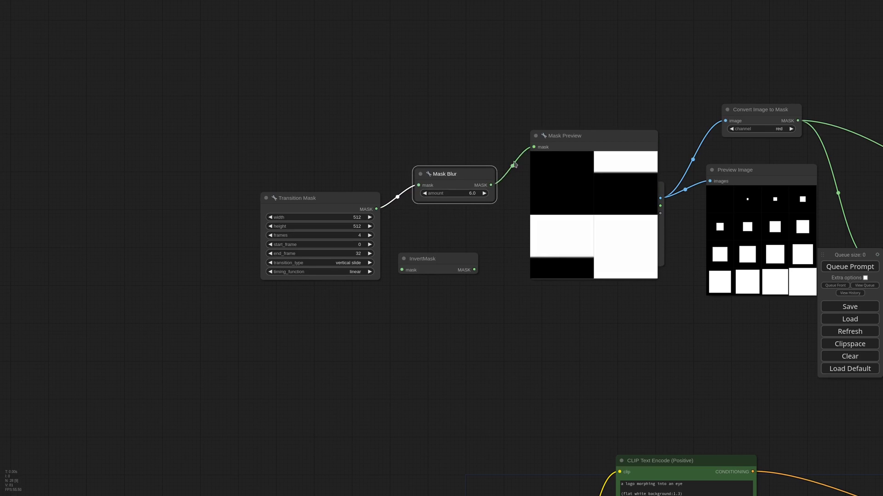
Set the Mask Blur amount to 16
scroll(587, 131, up, 8)
drag(429, 288, 463, 252)
click(368, 239)
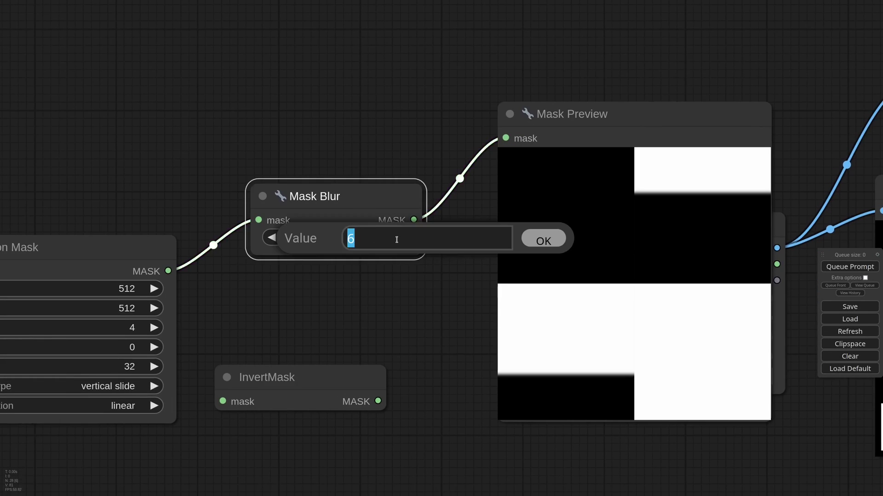
text(16)
key(Return)
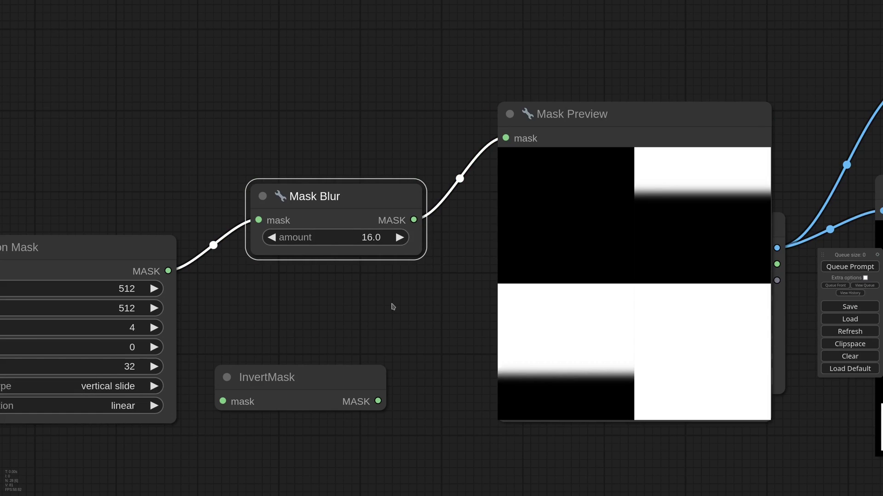
Set the Mask Blur amount to 32
scroll(392, 307, down, 4)
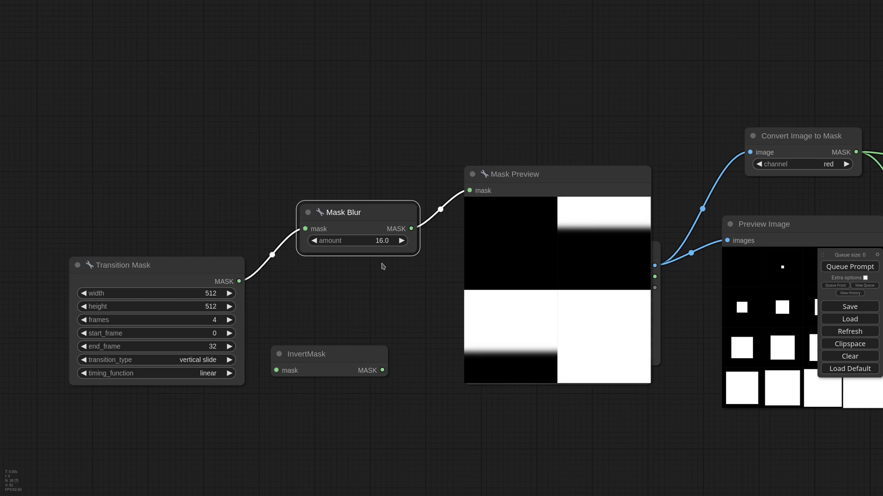
click(383, 241)
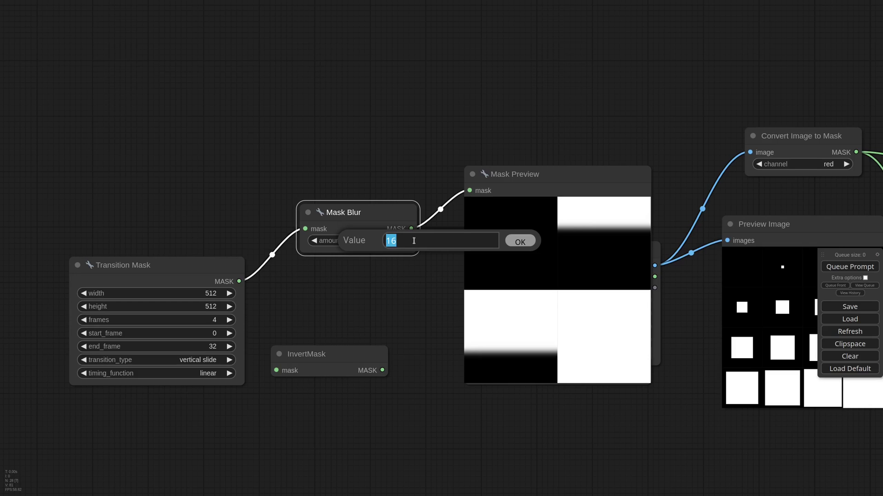
text(32)
click(524, 243)
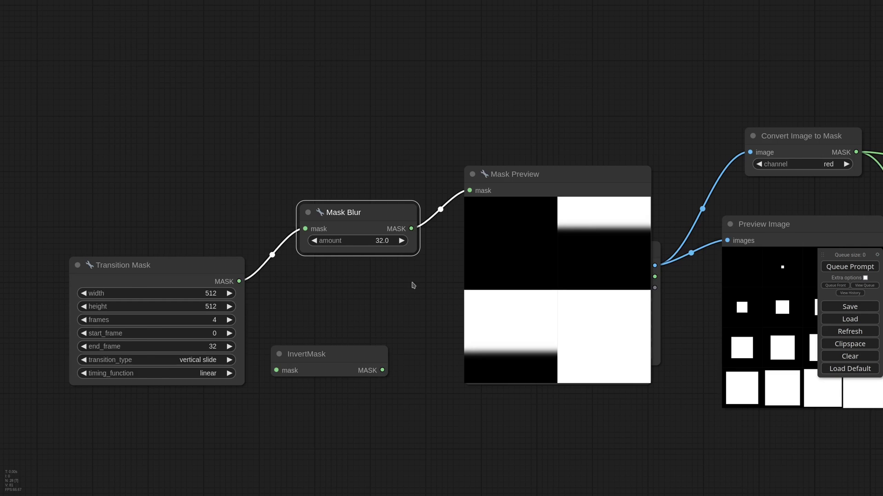
Move the Mask Blur node above the Transition Mask and bring the Mask Preview closer beside them
scroll(413, 286, down, 1)
scroll(413, 286, down, 3)
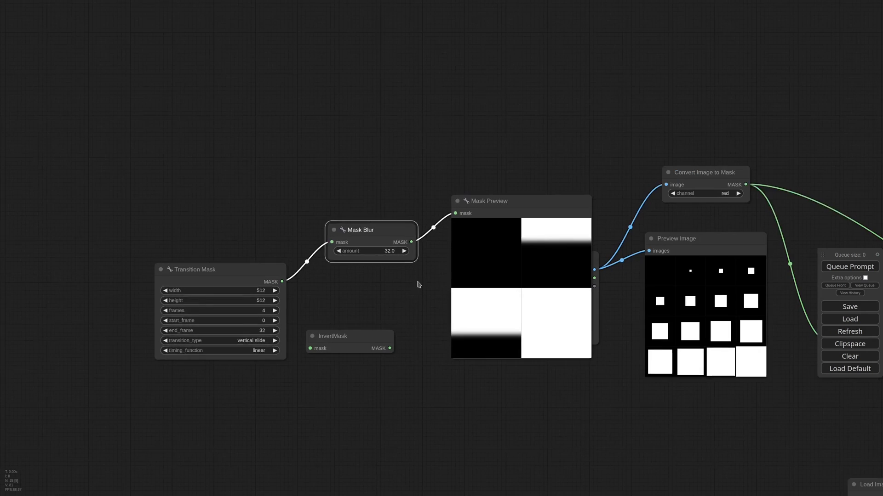
scroll(585, 277, up, 5)
scroll(265, 298, down, 5)
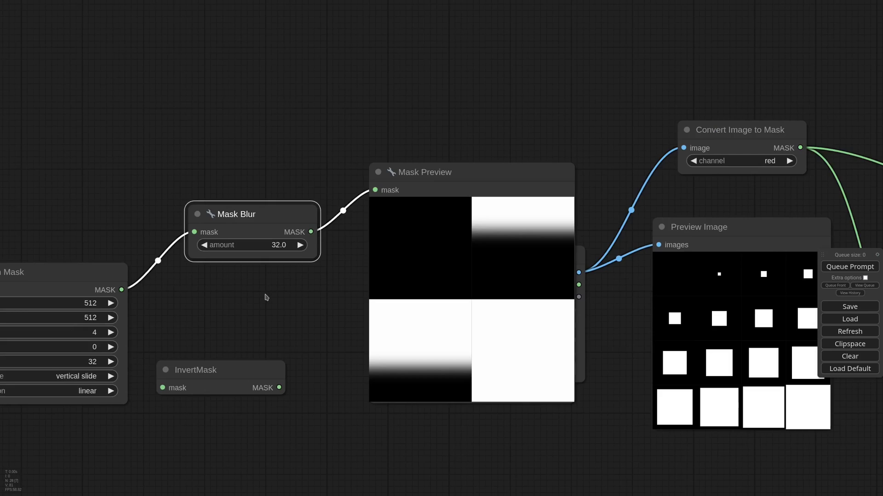
drag(422, 221, 304, 214)
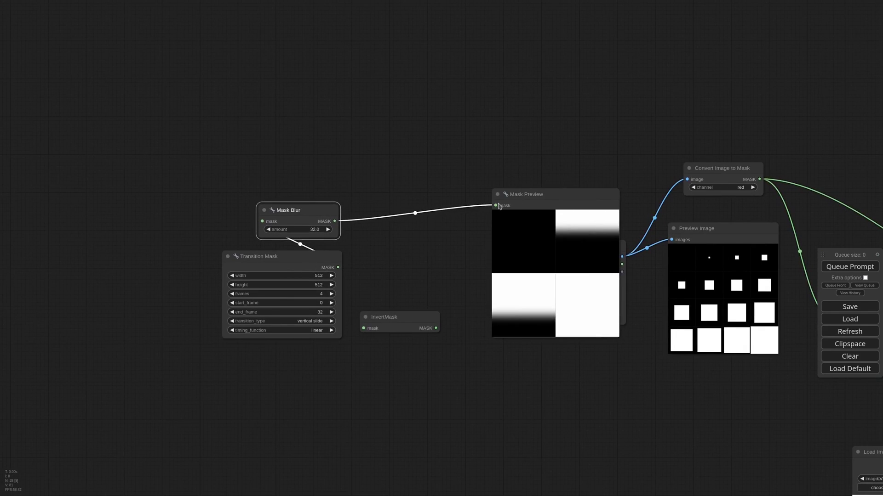
drag(529, 194, 393, 198)
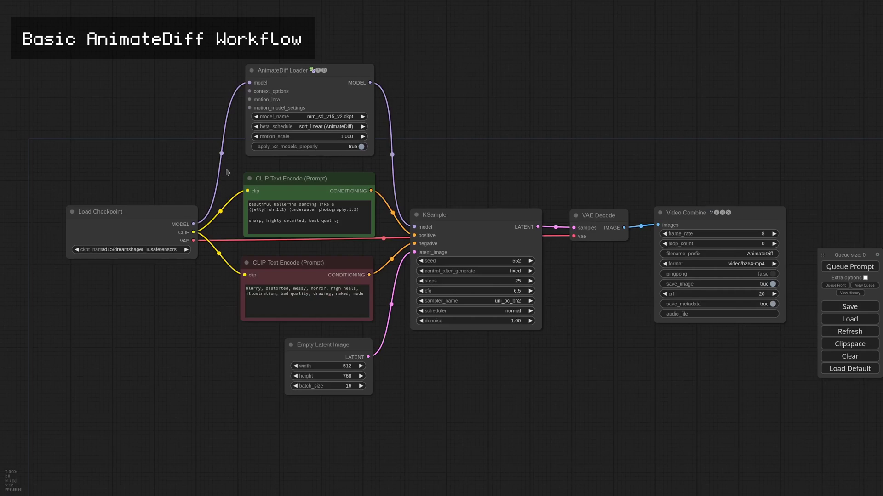
Queue the basic AnimateDiff workflow with the jellyfish ballerina prompt to generate the video
scroll(227, 172, up, 3)
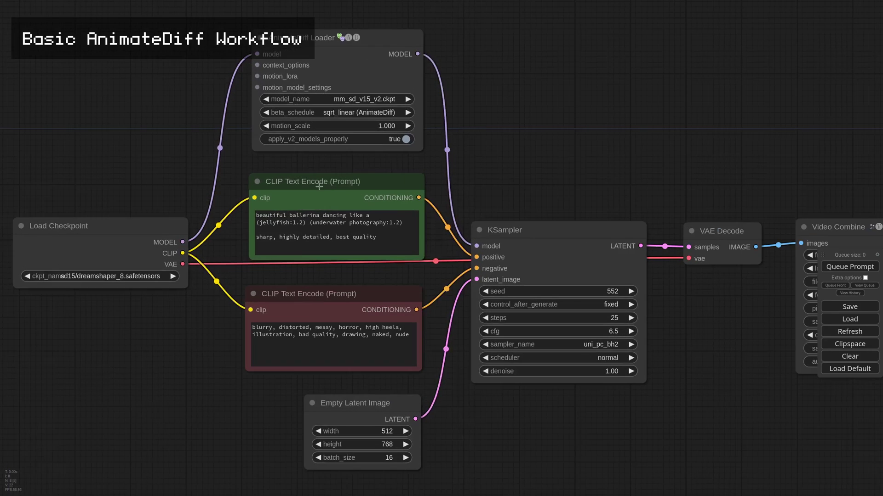
click(325, 182)
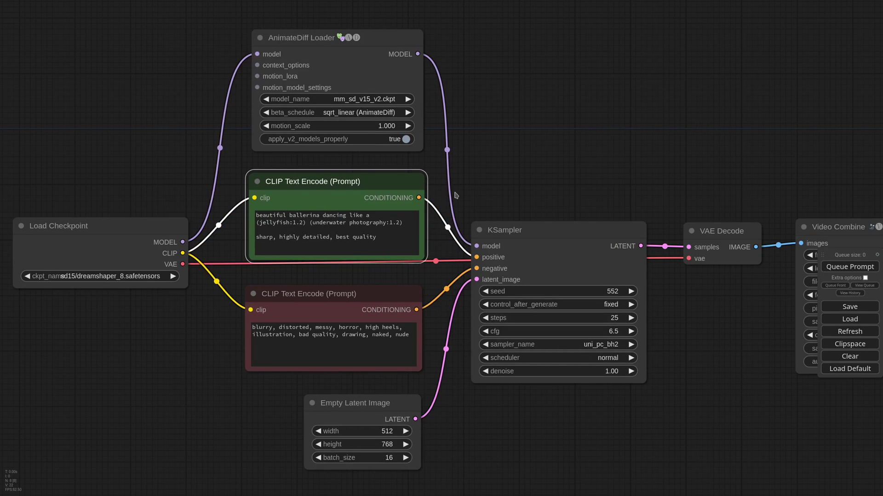
scroll(456, 195, down, 2)
scroll(529, 179, down, 2)
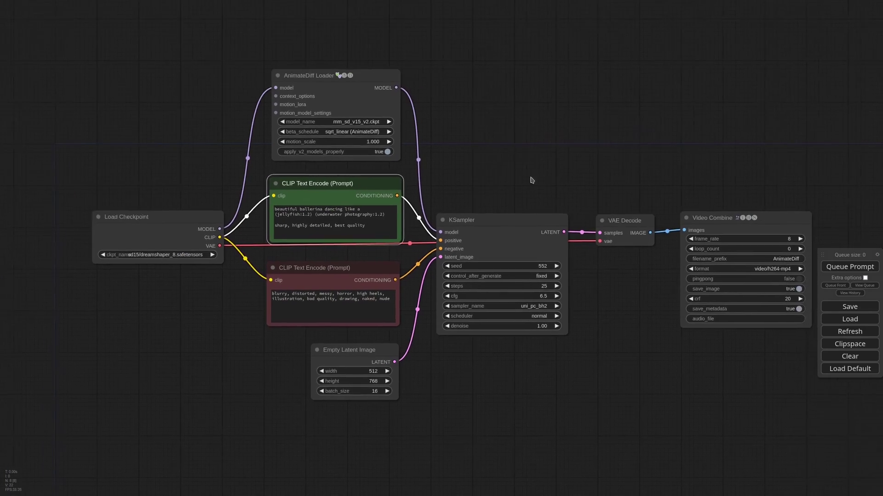
drag(505, 169, 499, 150)
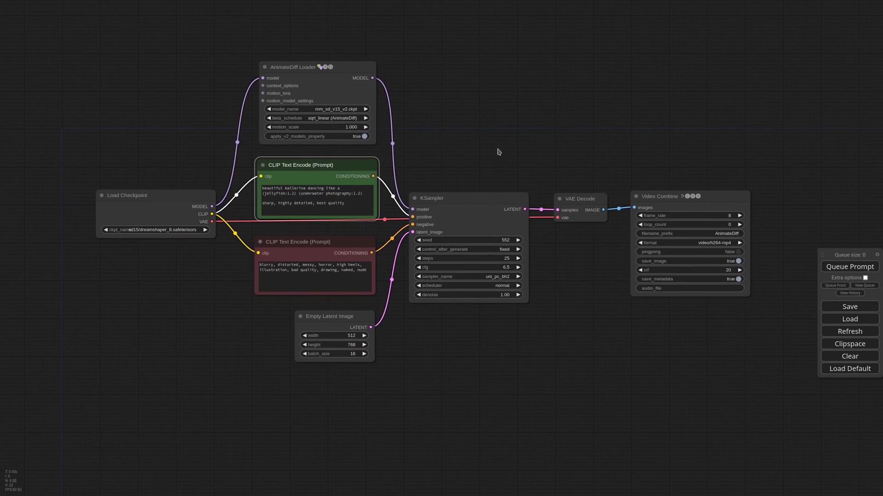
click(850, 269)
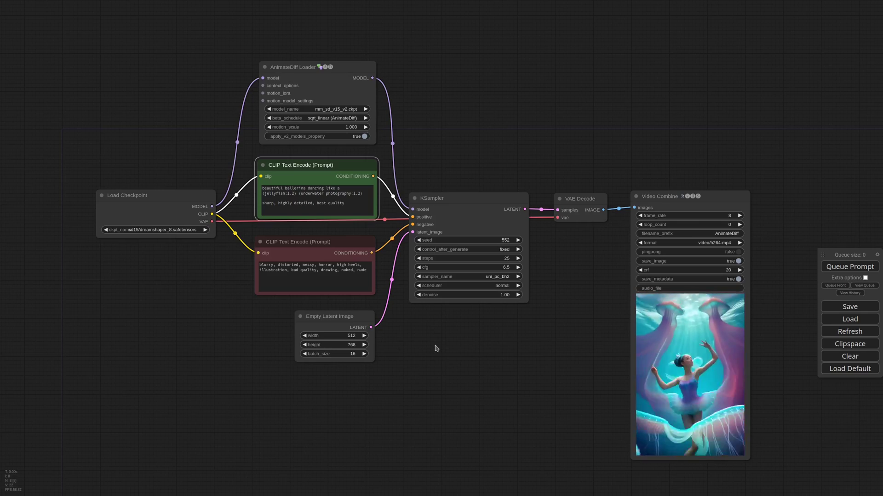
Examine the generated ballerina video, the KSampler's sampler setting and the AnimateDiff Loader's motion model
scroll(720, 396, up, 5)
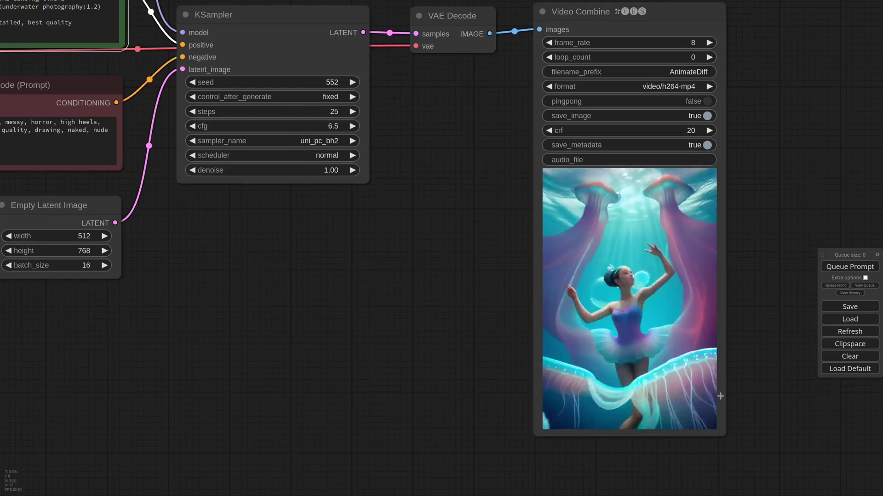
scroll(516, 305, down, 1)
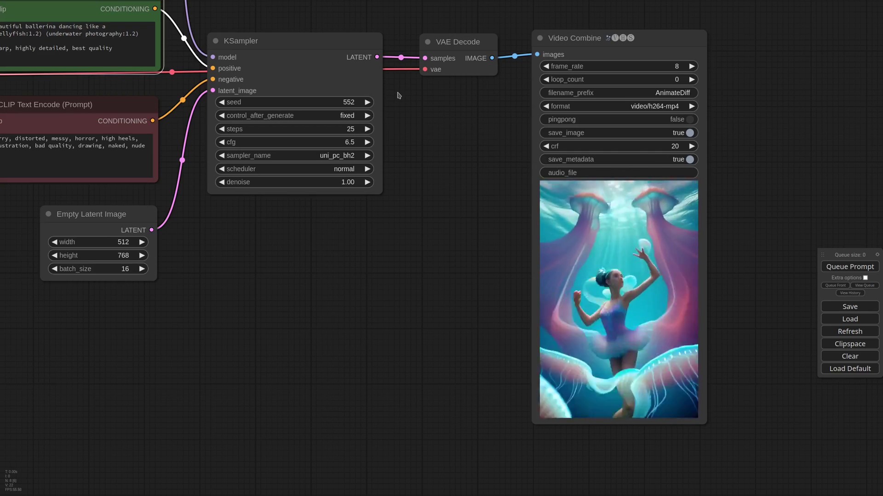
drag(409, 115, 410, 118)
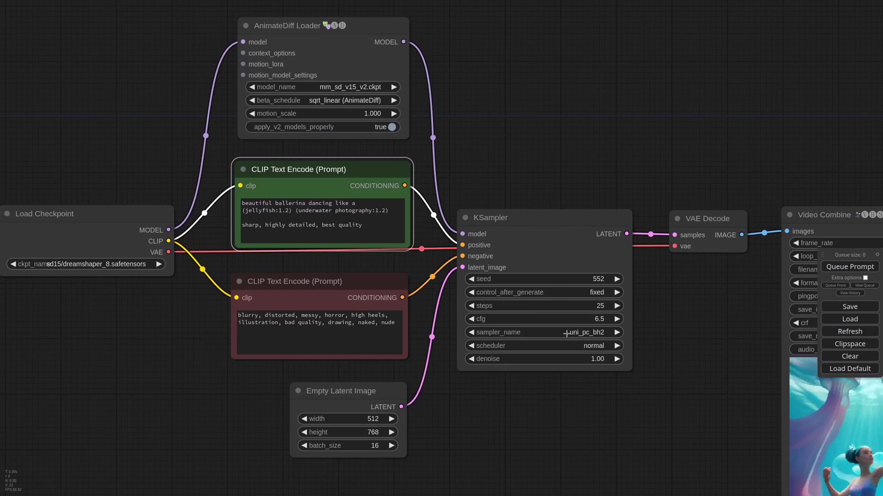
click(546, 332)
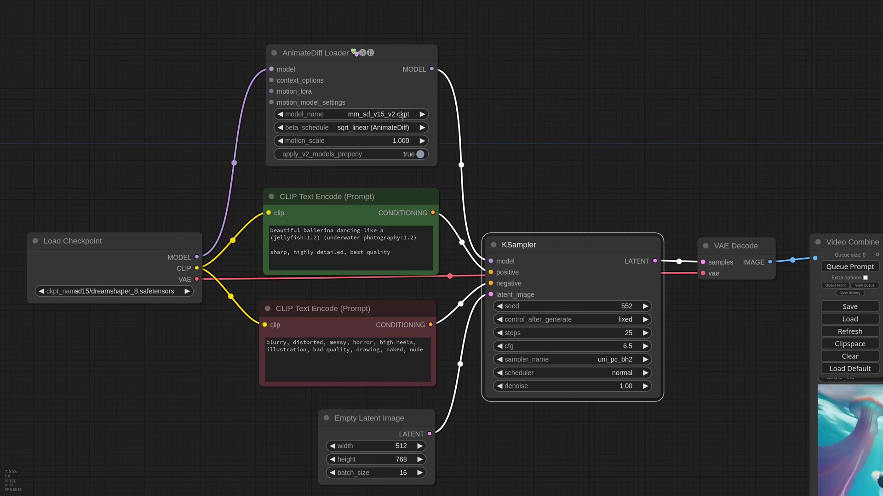
click(393, 115)
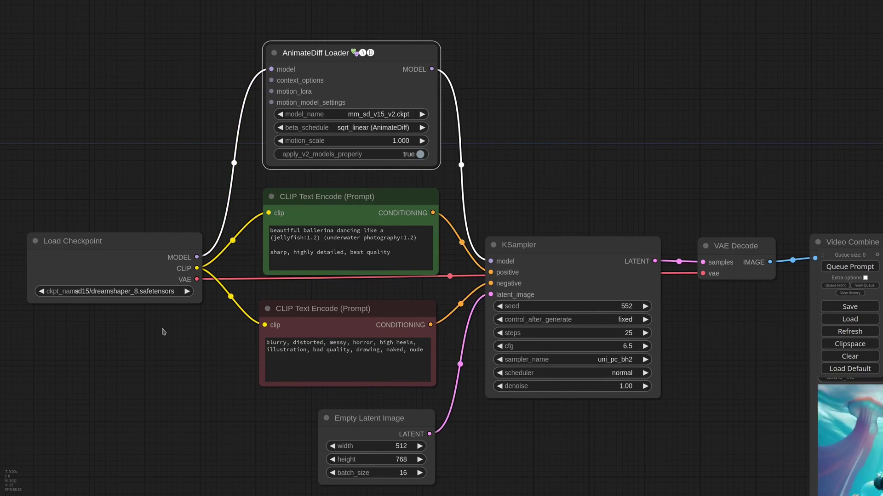
scroll(164, 332, down, 3)
drag(157, 366, 412, 311)
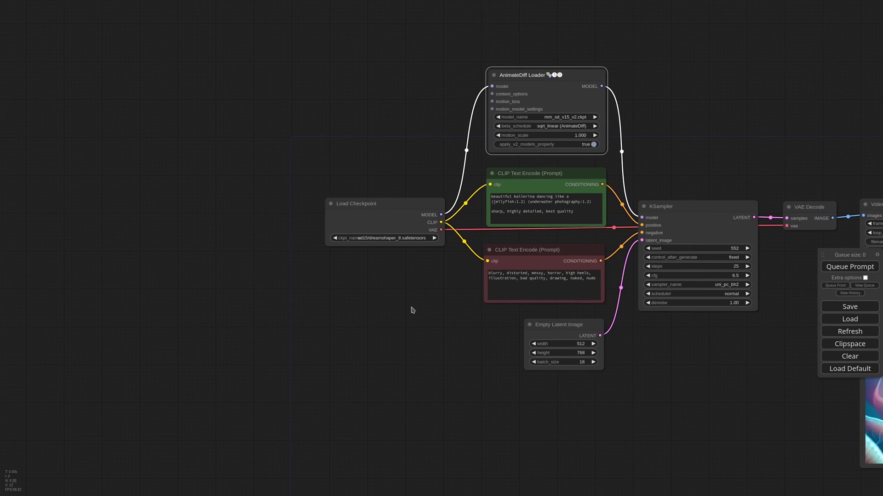
double_click(171, 189)
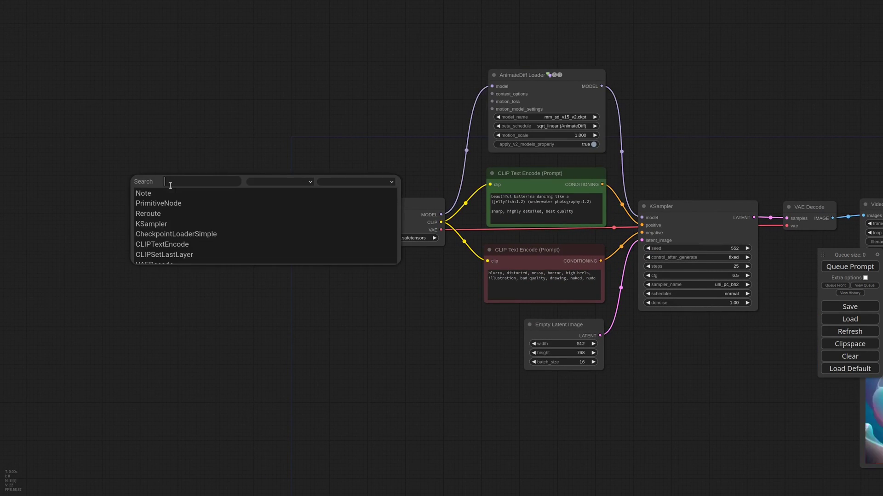
text(load)
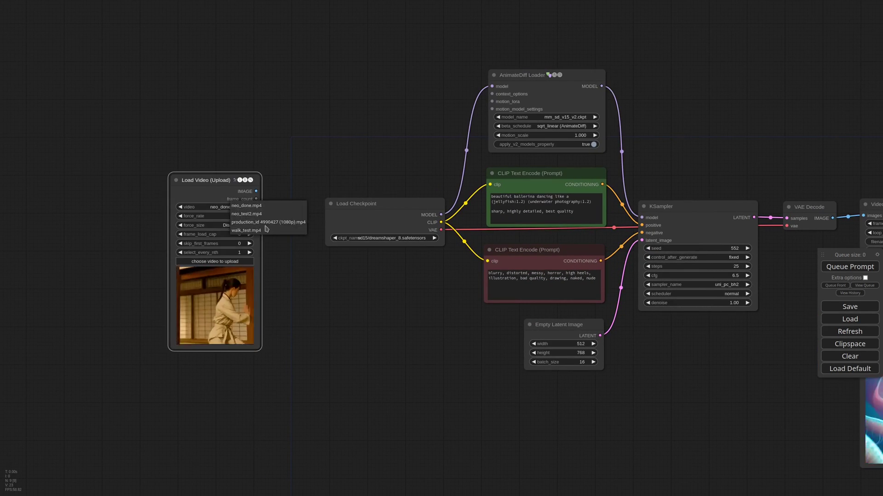
click(268, 222)
drag(206, 359, 209, 310)
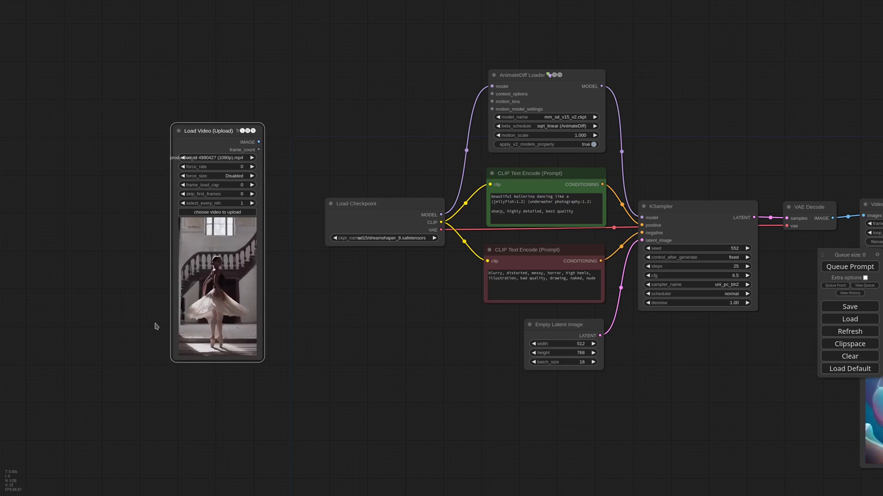
Set the Load Video node's frame_load_cap to 16
scroll(156, 327, up, 6)
drag(376, 170, 379, 223)
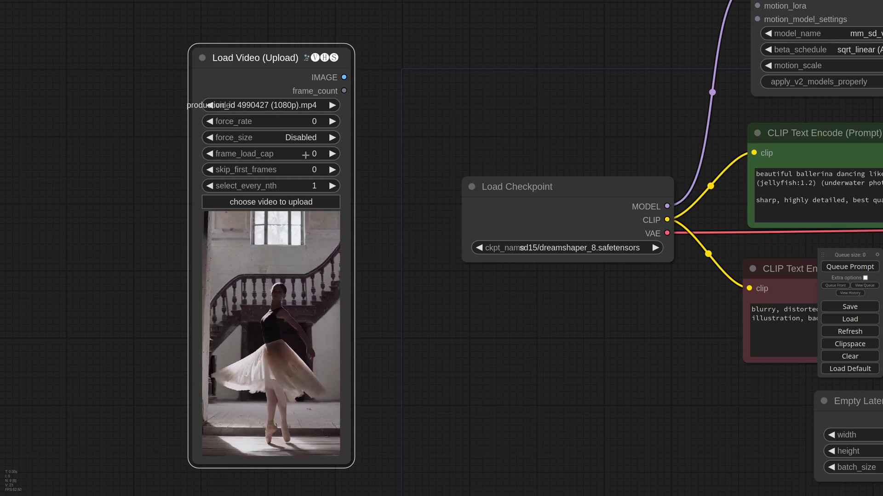
click(251, 154)
text(16)
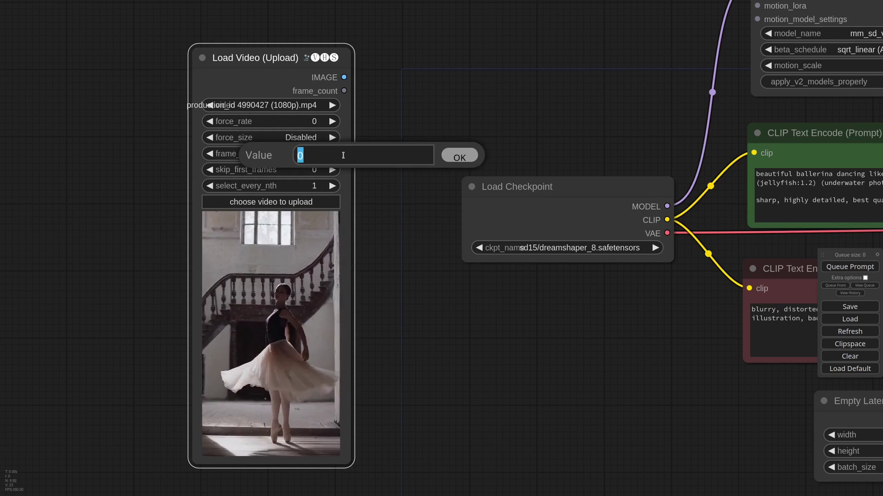
key(Return)
Convert the Empty Latent Image's batch_size to an input and connect the video's frame_count to it
scroll(393, 172, down, 2)
scroll(393, 172, down, 1)
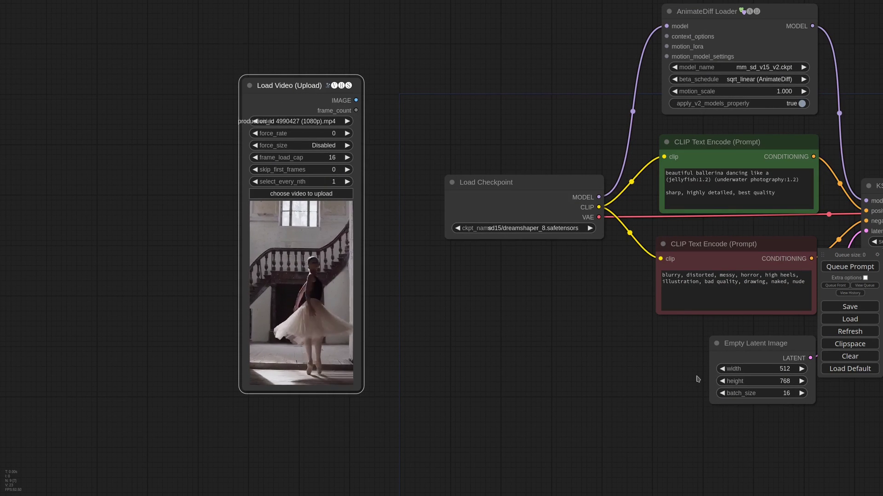
right_click(743, 349)
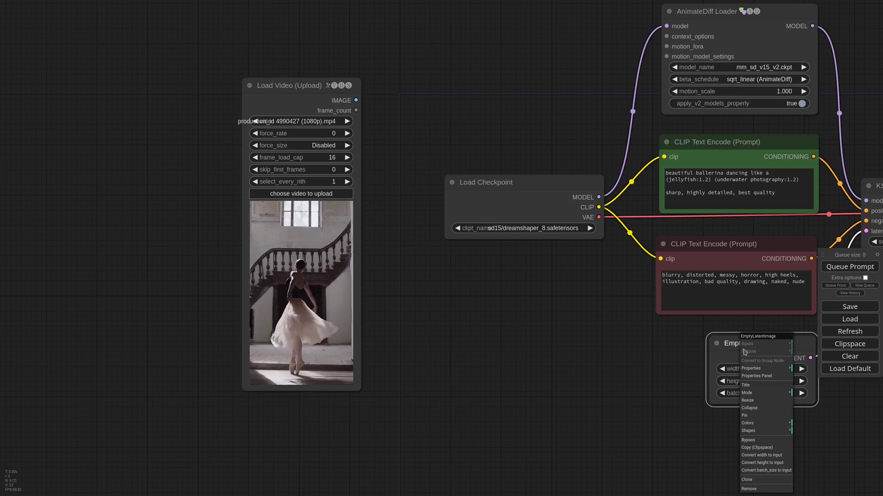
click(783, 471)
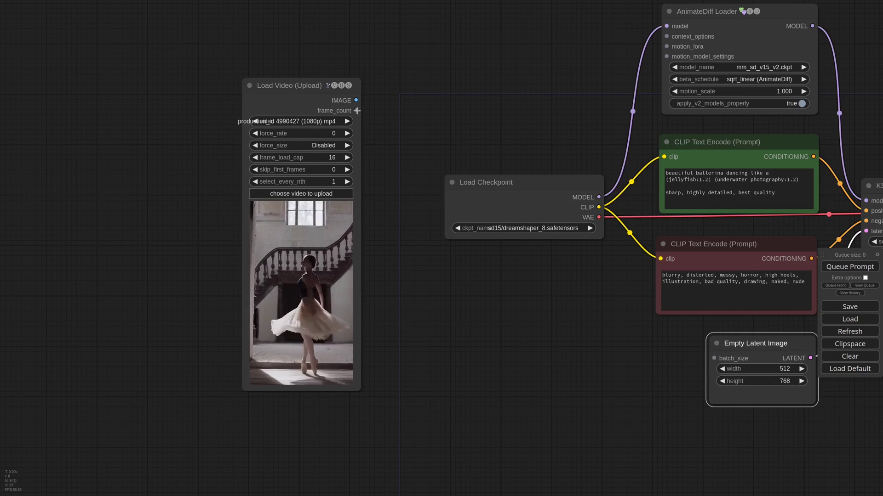
drag(356, 110, 744, 358)
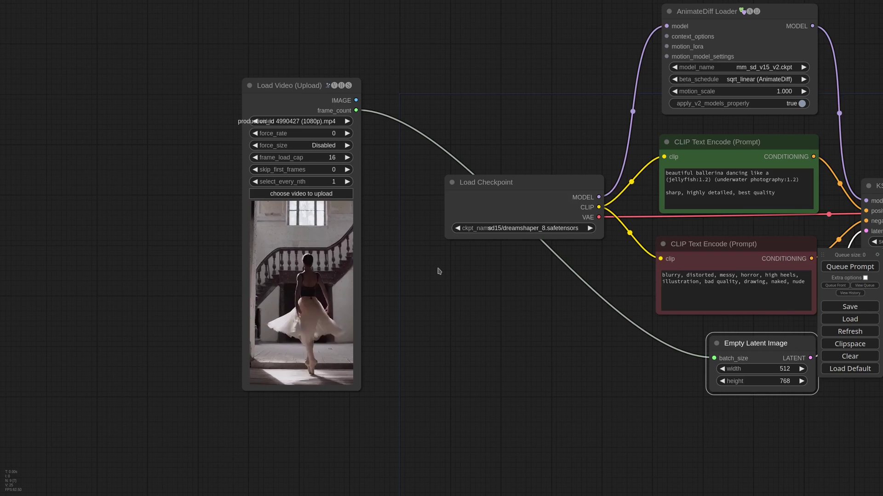
Move the Load Video node farther away from Load Checkpoint to free space between them
scroll(740, 342, down, 5)
drag(785, 401, 670, 401)
drag(366, 178, 301, 179)
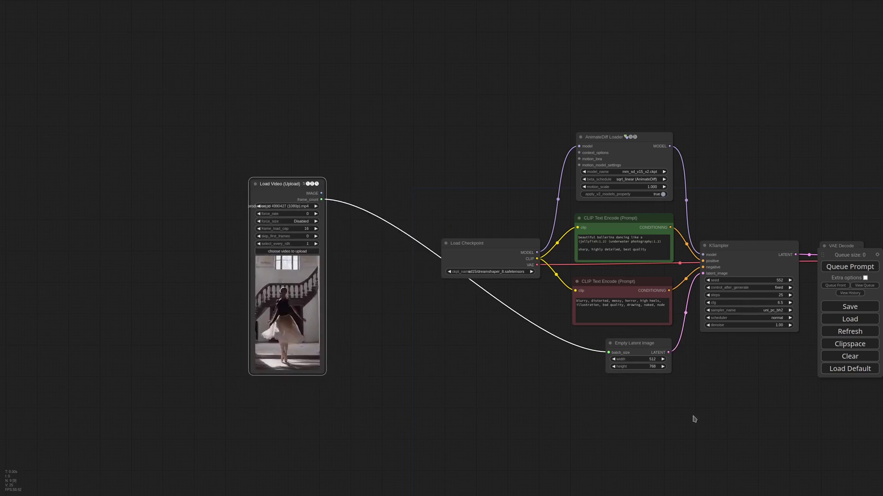
scroll(691, 418, up, 6)
scroll(556, 336, down, 6)
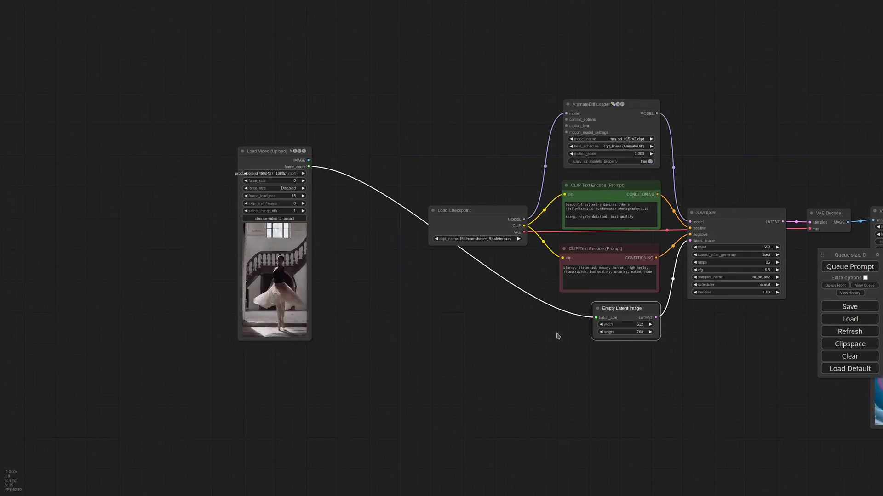
scroll(244, 305, up, 8)
scroll(418, 261, down, 3)
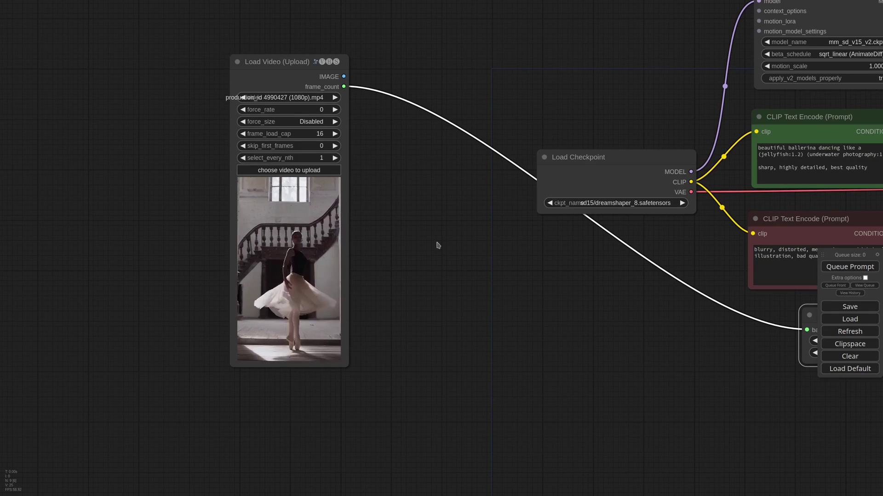
Add a DWPose Estimation node below Load Checkpoint and feed it the loaded video's images
scroll(438, 245, down, 2)
double_click(471, 292)
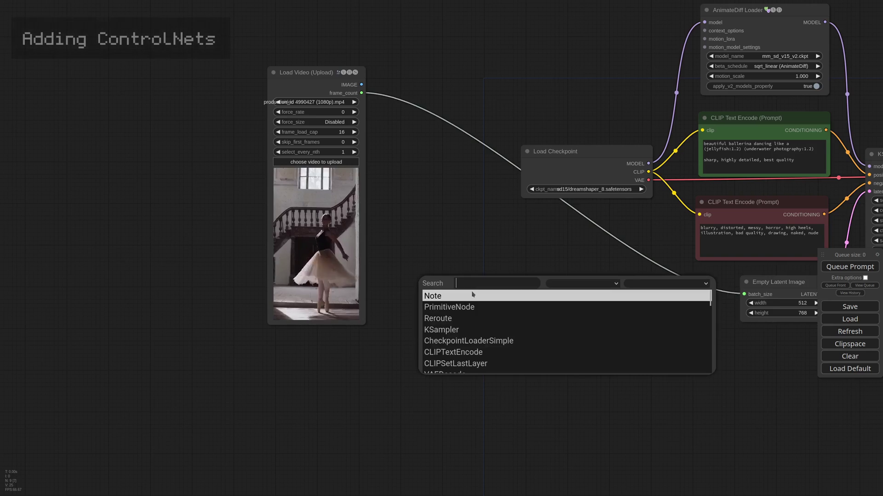
text(dw)
key(Down)
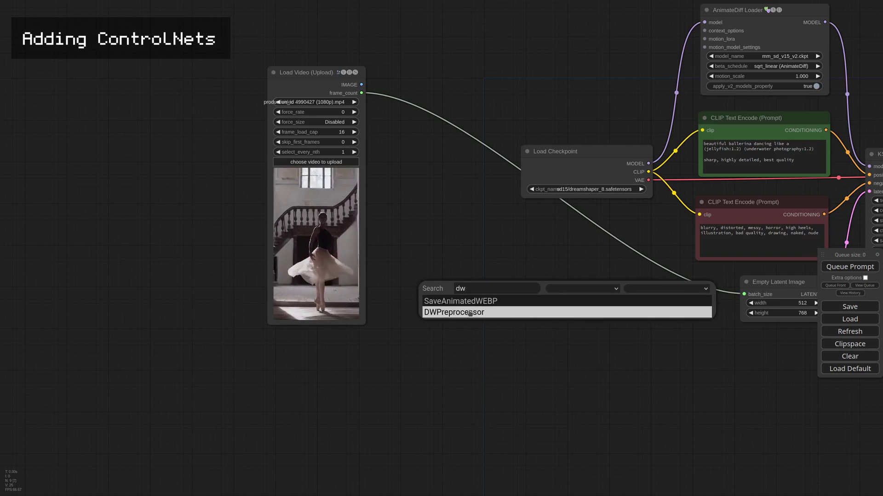
key(Return)
drag(451, 284, 451, 284)
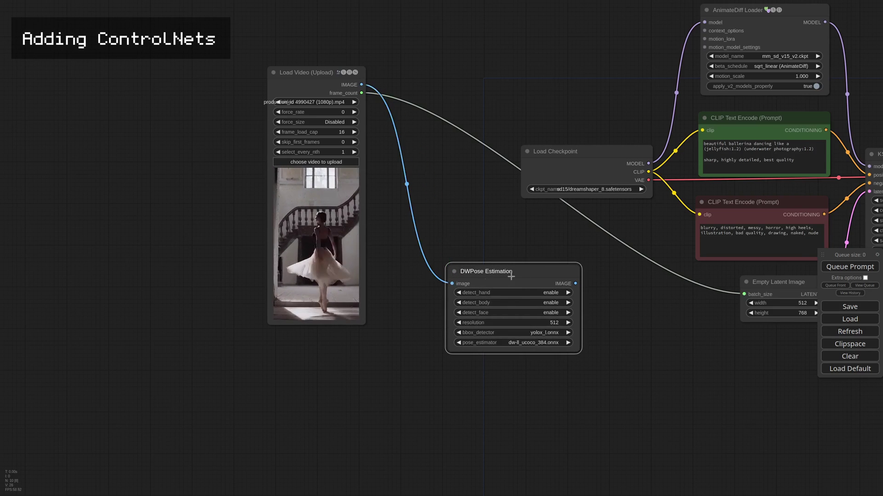
Attach a Preview Image node to the DWPose Estimation output and queue the workflow
drag(566, 349, 540, 359)
scroll(540, 358, down, 1)
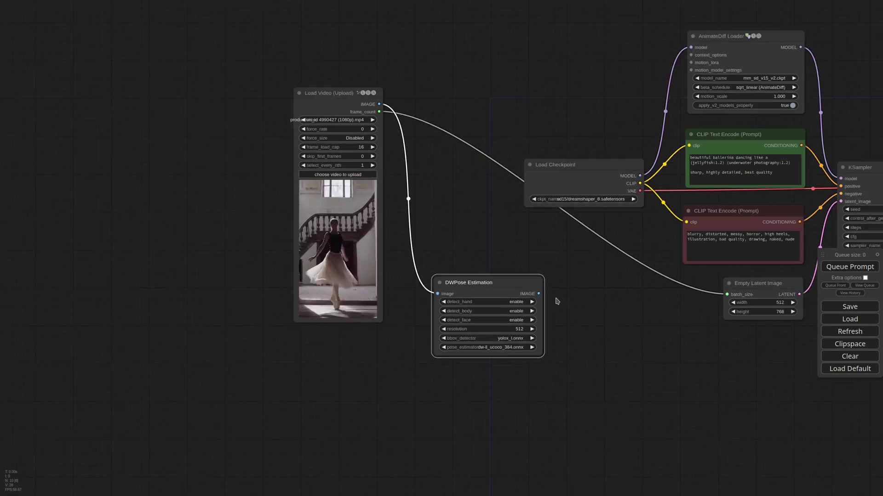
drag(556, 301, 532, 254)
click(552, 311)
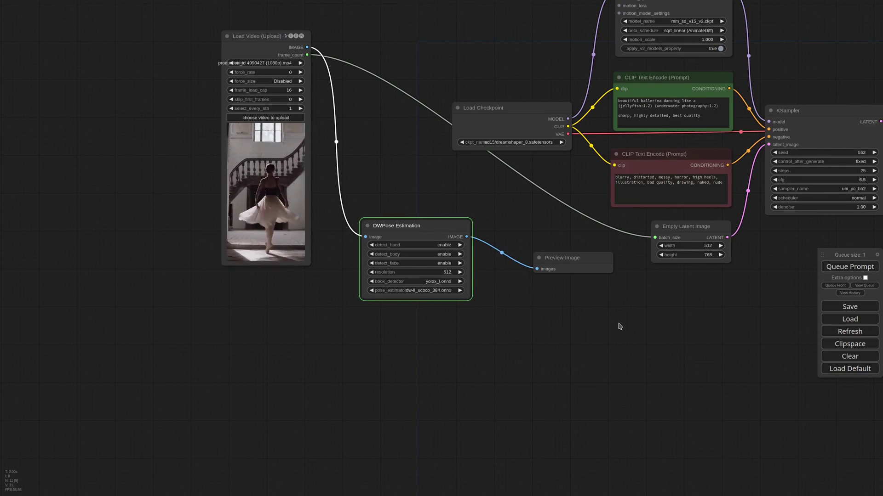
Enlarge the first pose image in the preview and examine the estimated skeleton beside the DWPose settings
scroll(619, 326, up, 8)
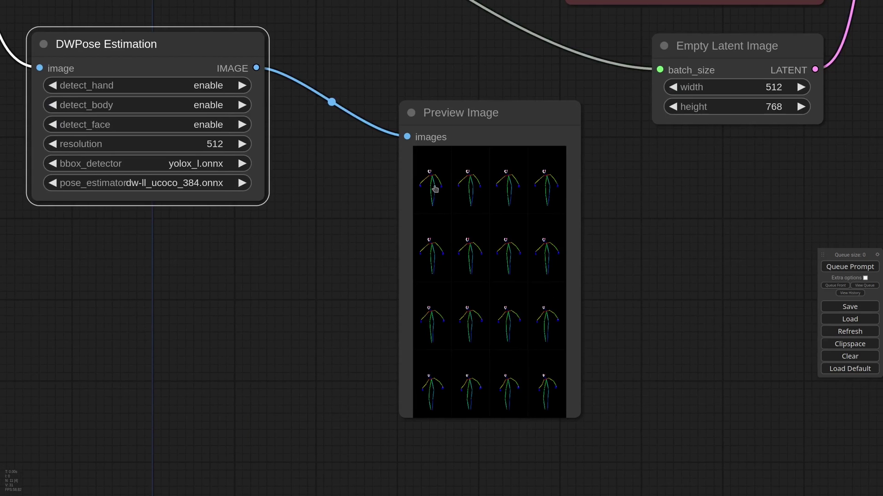
click(434, 189)
scroll(509, 357, up, 2)
scroll(437, 304, down, 1)
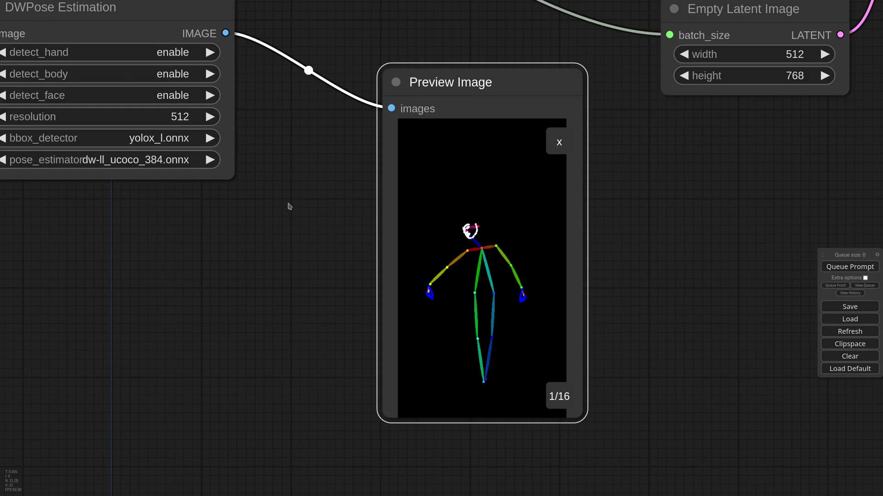
drag(292, 196, 318, 205)
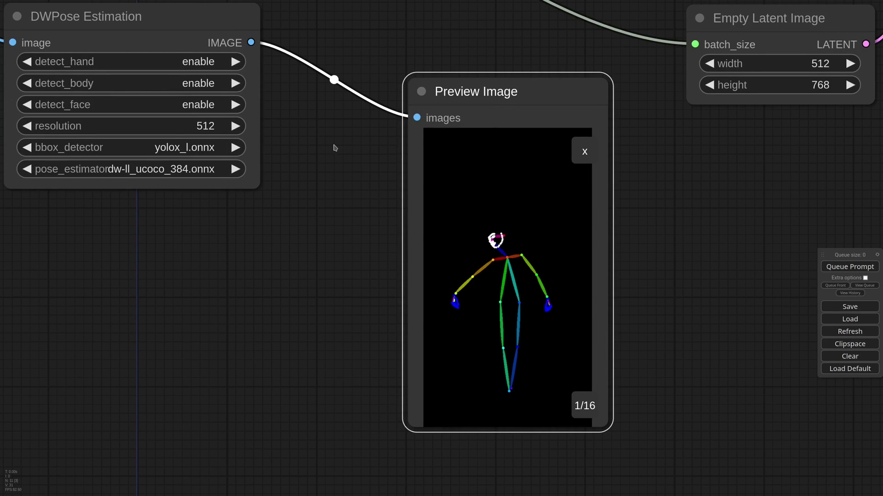
drag(320, 137, 375, 155)
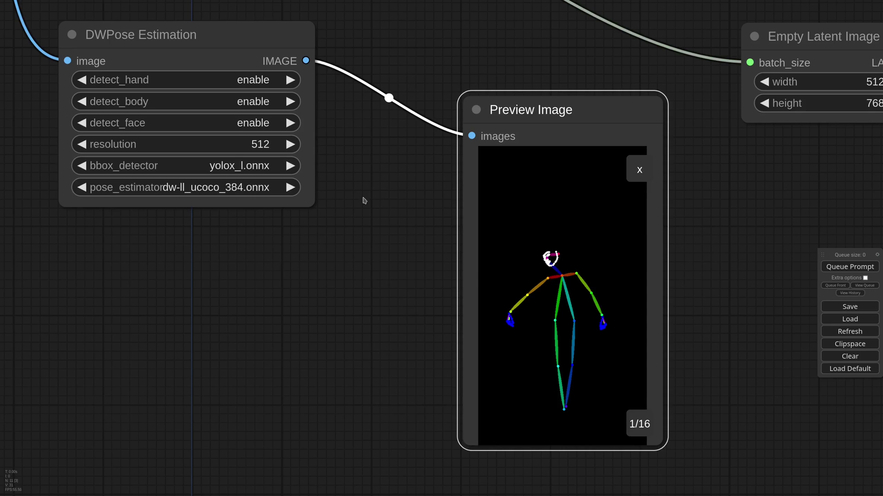
Set the DWPose resolution to 768, disable detect_face, and regenerate and check the pose preview
click(166, 143)
text(768)
key(Return)
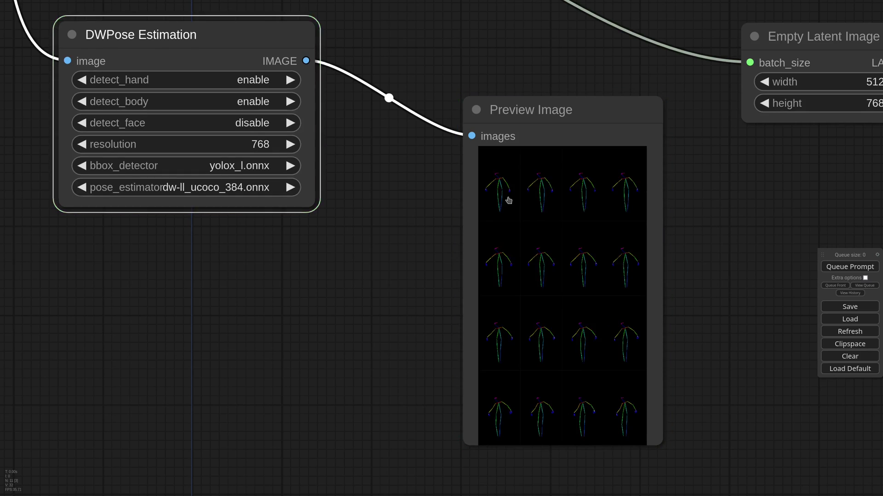
click(508, 199)
click(633, 178)
Add an Apply ControlNet (Advanced) node below the Empty Latent Image
scroll(598, 201, down, 12)
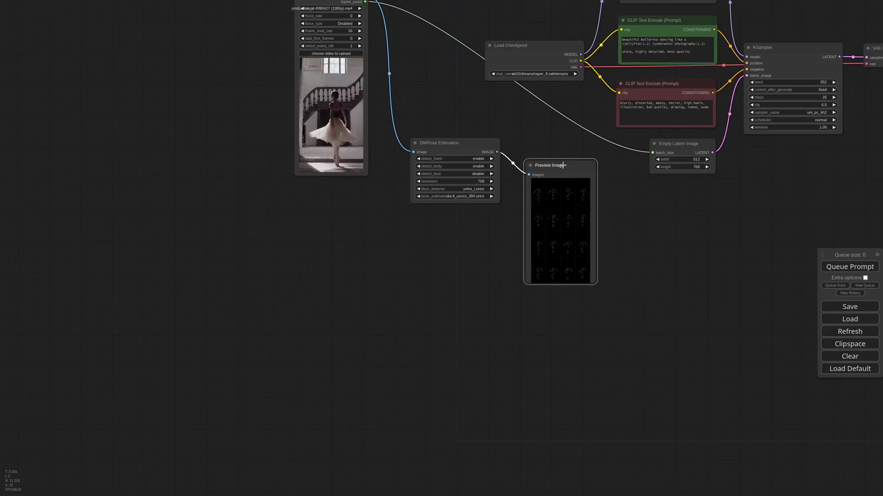
drag(693, 201, 532, 200)
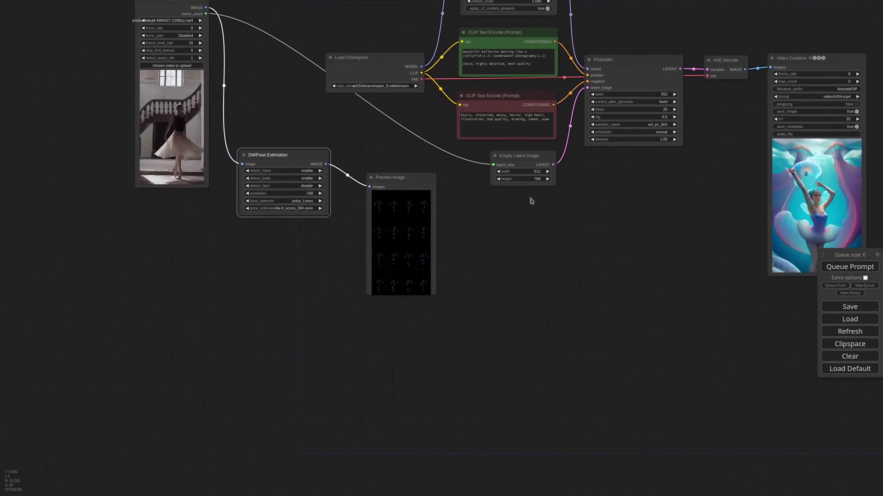
double_click(495, 216)
text(app)
click(532, 245)
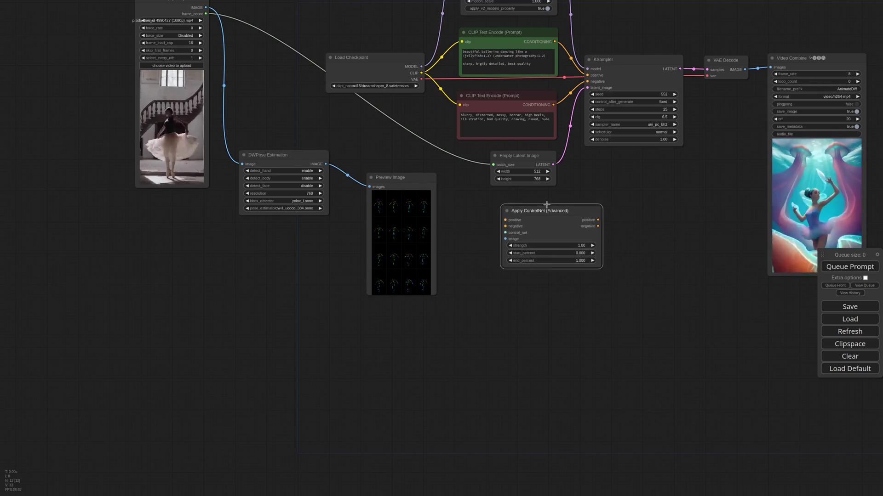
Connect the DWPose image and the positive and negative prompts to the Apply ControlNet node
scroll(520, 210, up, 2)
drag(235, 141, 463, 241)
scroll(479, 131, down, 3)
drag(584, 48, 401, 118)
Attach a Load ControlNet Model node to Apply ControlNet and choose control_v11p_sd15_openpose_fp16.safetensors
scroll(451, 146, up, 2)
click(431, 143)
click(367, 127)
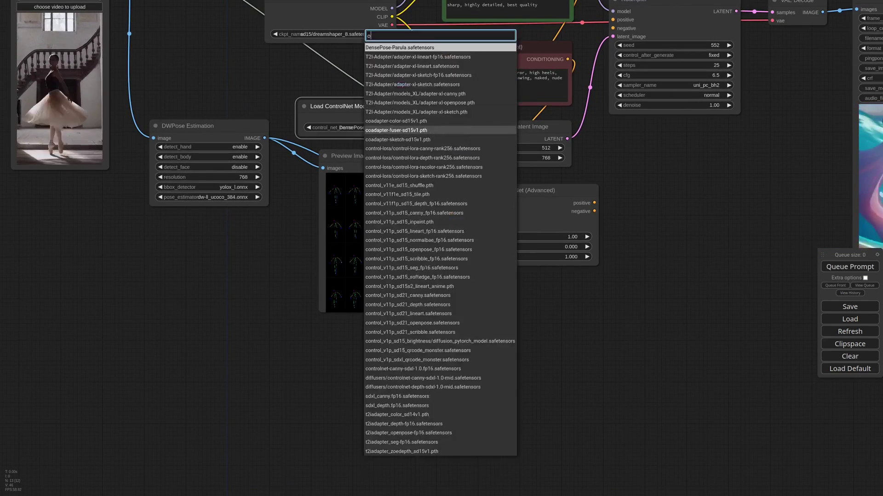
text(open)
click(431, 145)
scroll(441, 174, down, 2)
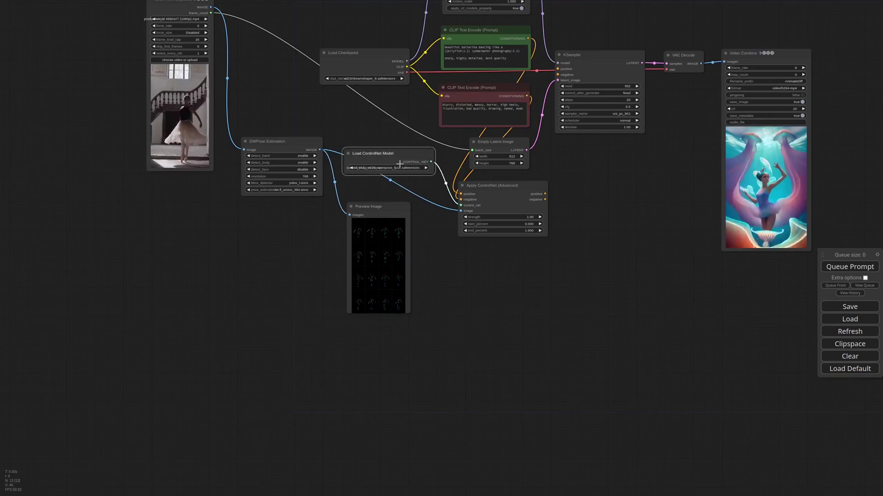
Connect Apply ControlNet's positive and negative outputs to the matching KSampler inputs
scroll(587, 171, up, 2)
drag(514, 164, 496, 122)
drag(479, 296, 497, 131)
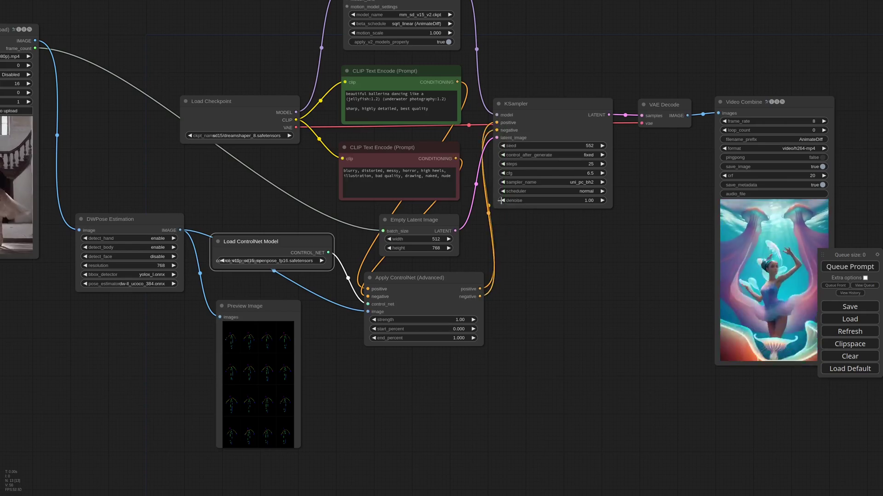
Set the Apply ControlNet strength to 0.7
drag(445, 356, 471, 315)
scroll(470, 316, up, 1)
click(477, 276)
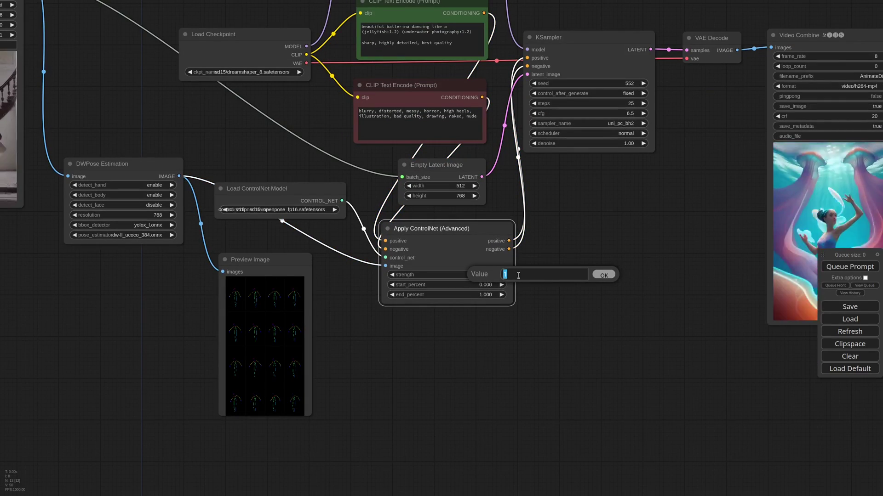
text(0.7)
key(Return)
Queue the workflow with the openpose ControlNet and examine the generated ballerina video
scroll(518, 275, down, 5)
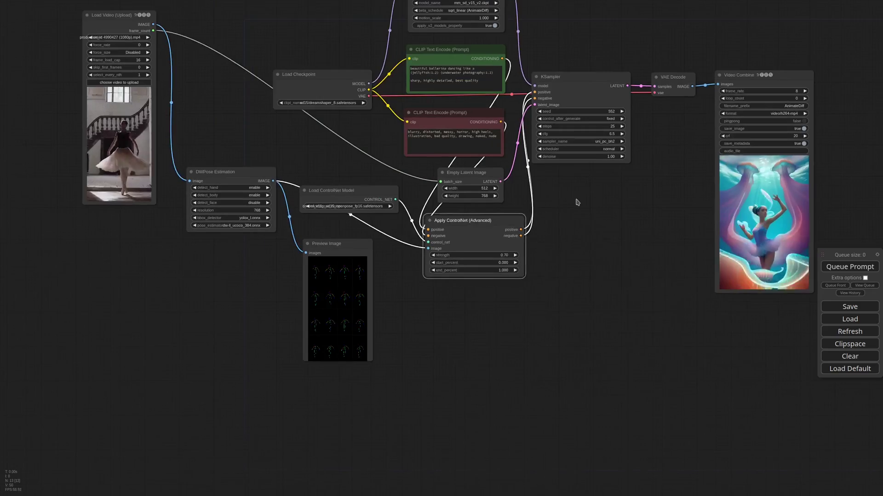
click(855, 269)
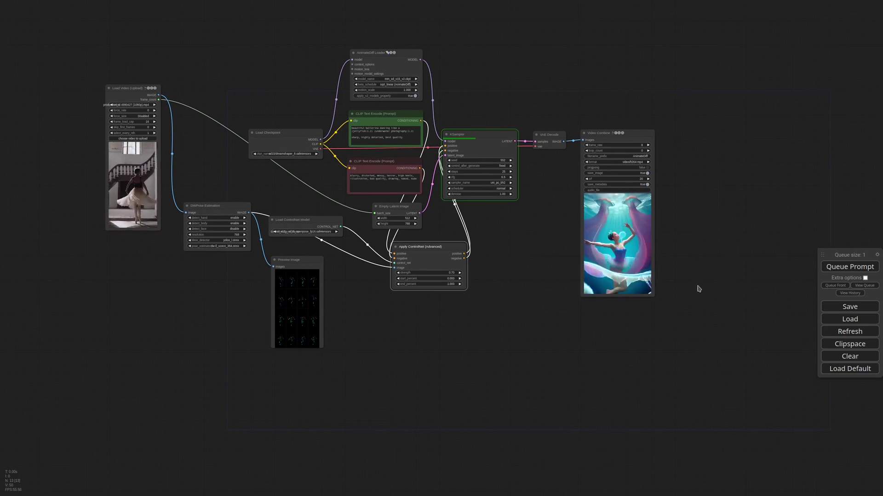
scroll(639, 251, up, 10)
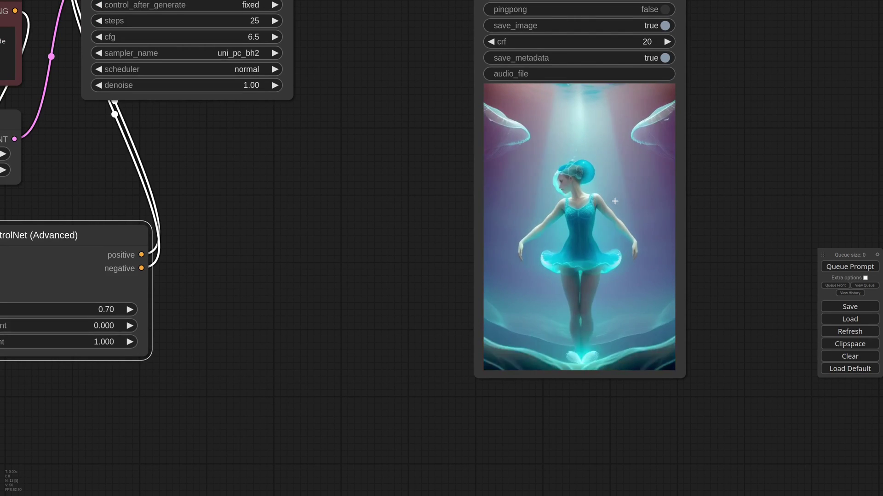
scroll(615, 201, down, 5)
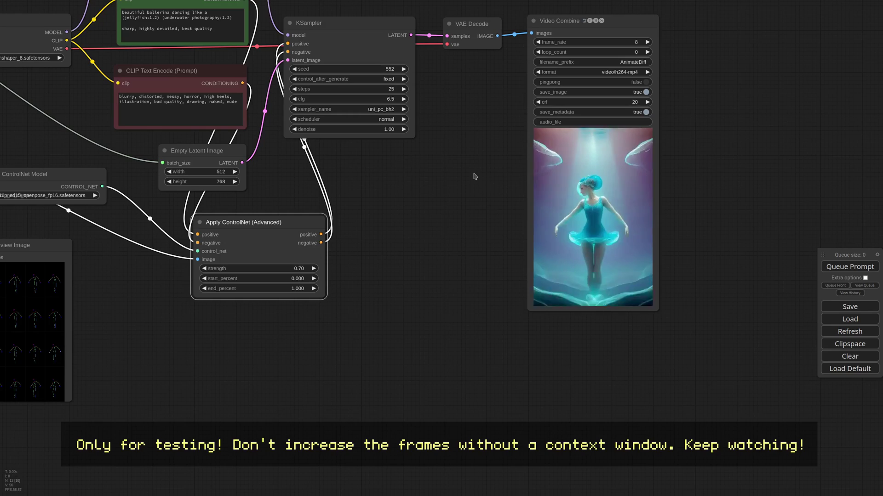
Raise the Load Video frame cap, regenerate the animation and examine the longer ballerina video
drag(385, 164, 421, 188)
click(151, 198)
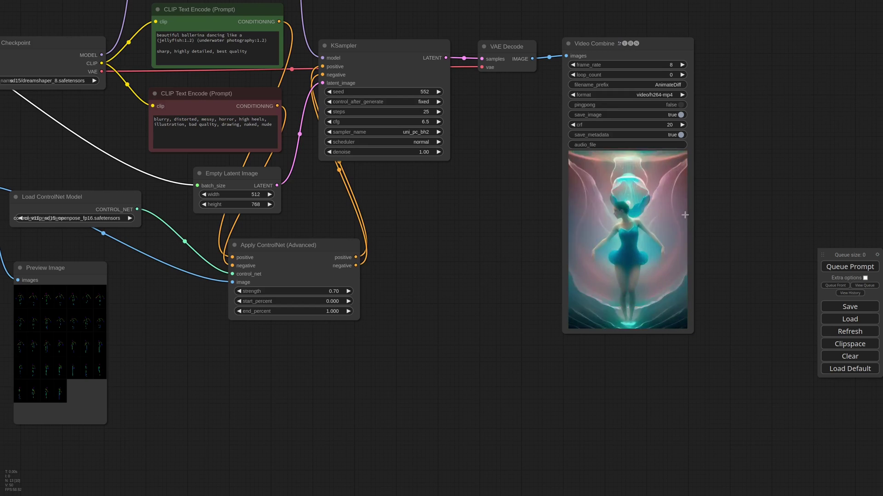
scroll(656, 224, up, 6)
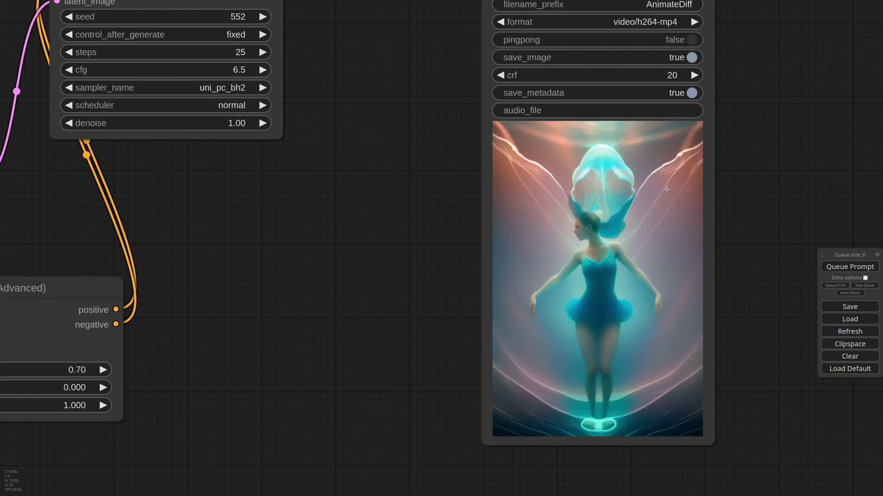
Duplicate the Apply ControlNet (Advanced) node together with its input connections
scroll(623, 272, down, 8)
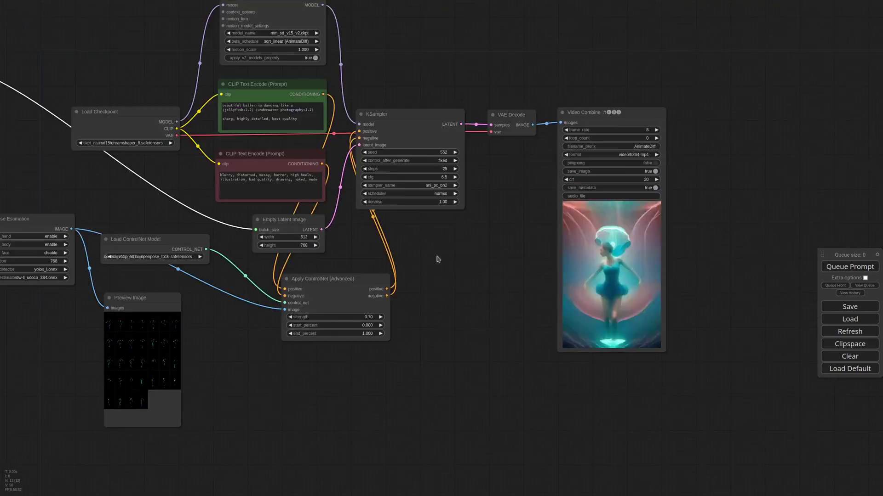
drag(437, 258, 648, 264)
drag(549, 283, 524, 284)
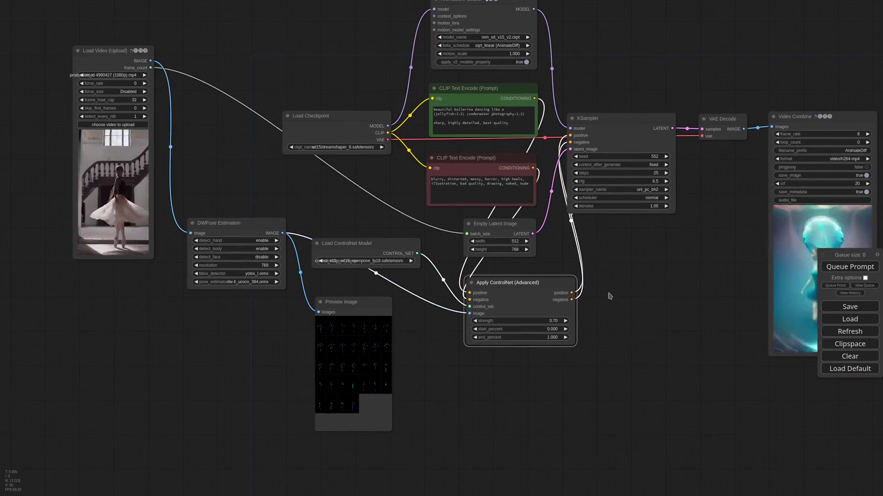
drag(617, 295, 509, 276)
key(ctrl+c)
key(ctrl+shift+v)
Chain the first Apply ControlNet's positive and negative outputs into the duplicate, and the duplicate's outputs into the KSampler
scroll(506, 277, up, 5)
drag(403, 316, 454, 309)
drag(403, 305, 453, 299)
scroll(381, 335, down, 6)
drag(515, 314, 392, 175)
drag(515, 321, 392, 181)
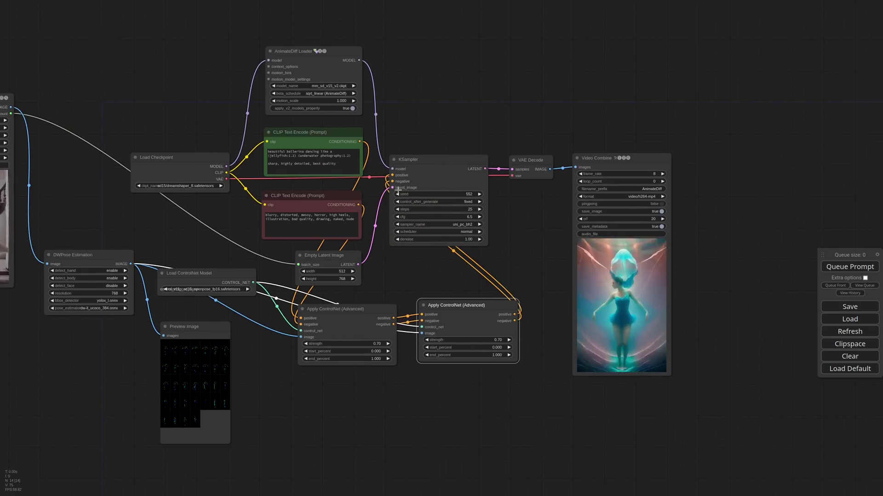
Delete the pose Preview Image node and rearrange the ControlNet nodes to make room for a second ControlNet branch
drag(395, 392, 599, 361)
click(414, 296)
key(Delete)
drag(561, 279, 496, 306)
drag(423, 244, 351, 343)
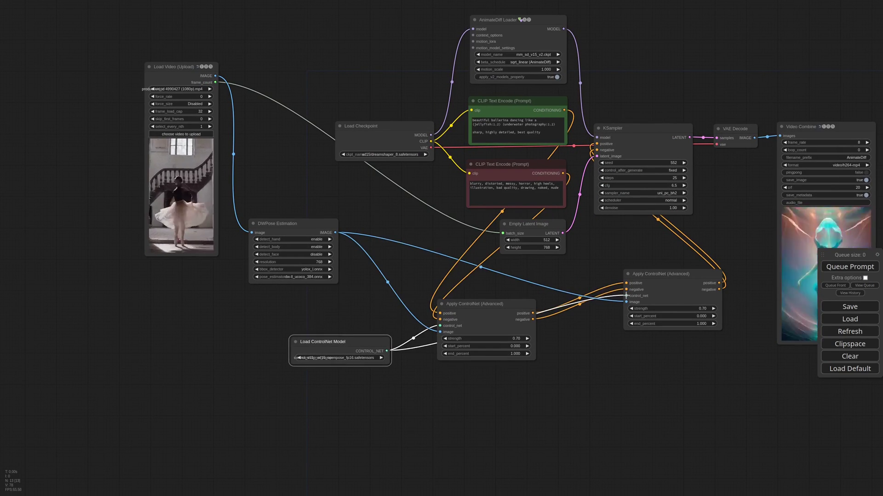
Add a Load ControlNet Model with control_v11p_sd15_lineart_fp16.safetensors to the second Apply ControlNet, and move the openpose loader closer to the first
drag(626, 295, 570, 371)
click(617, 378)
click(603, 372)
text(linea)
click(662, 396)
drag(345, 342, 360, 318)
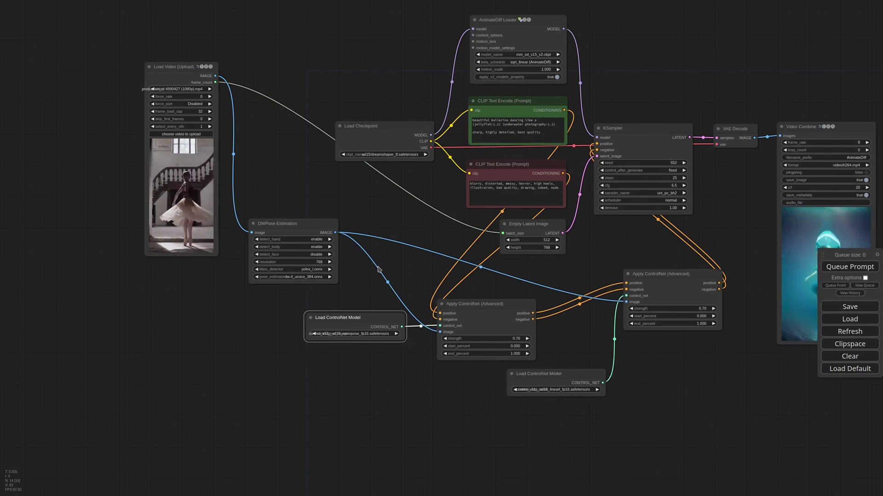
Add a Realistic Lineart preprocessor fed by the Load Video images and connect its output to the second Apply ControlNet's image input
double_click(269, 370)
text(line)
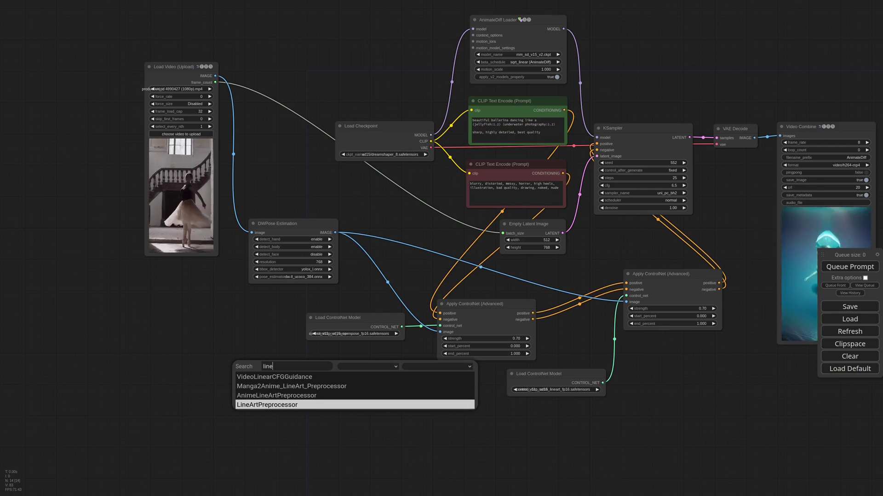
click(267, 404)
drag(288, 170, 265, 371)
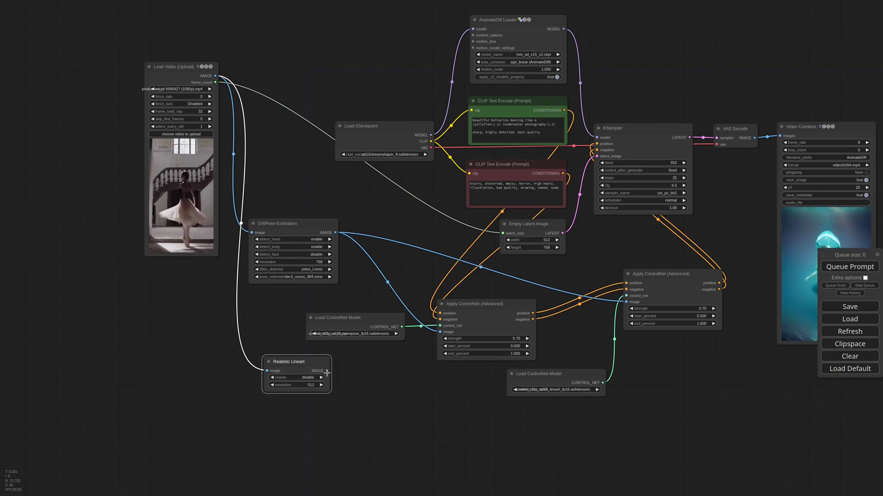
drag(327, 371, 708, 327)
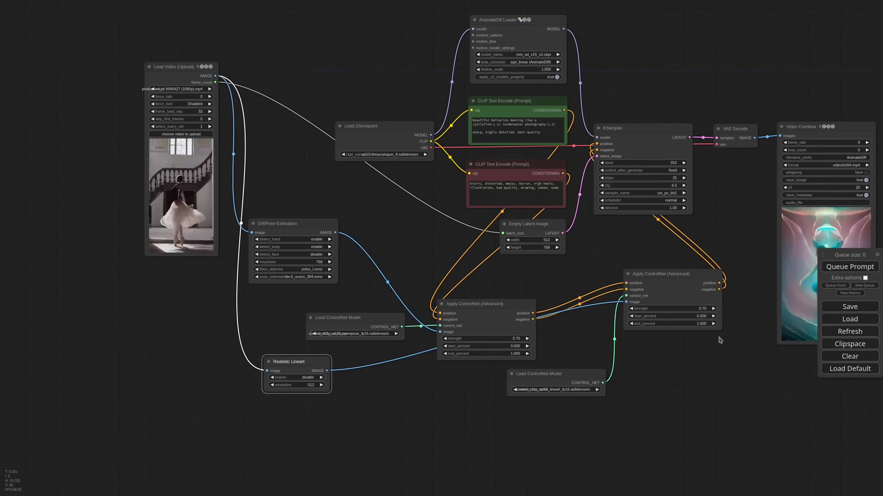
Set the lineart Apply ControlNet's end_percent to 0.711
scroll(724, 337, up, 9)
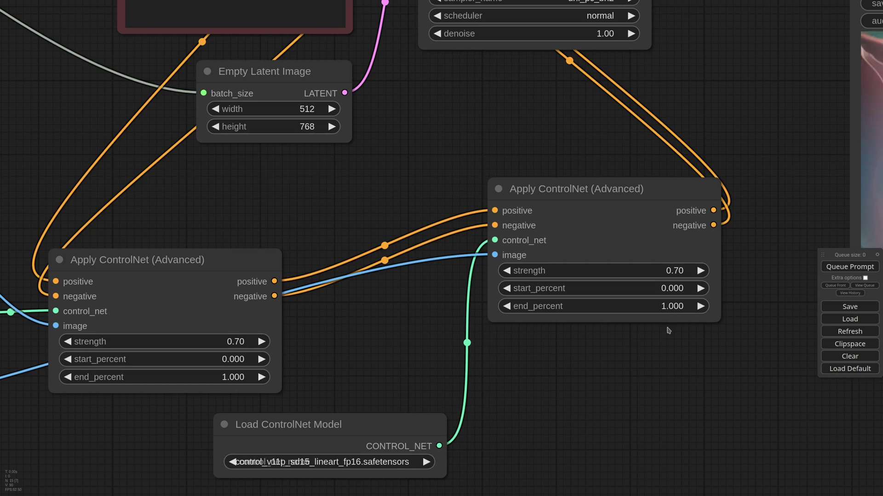
drag(670, 306, 571, 335)
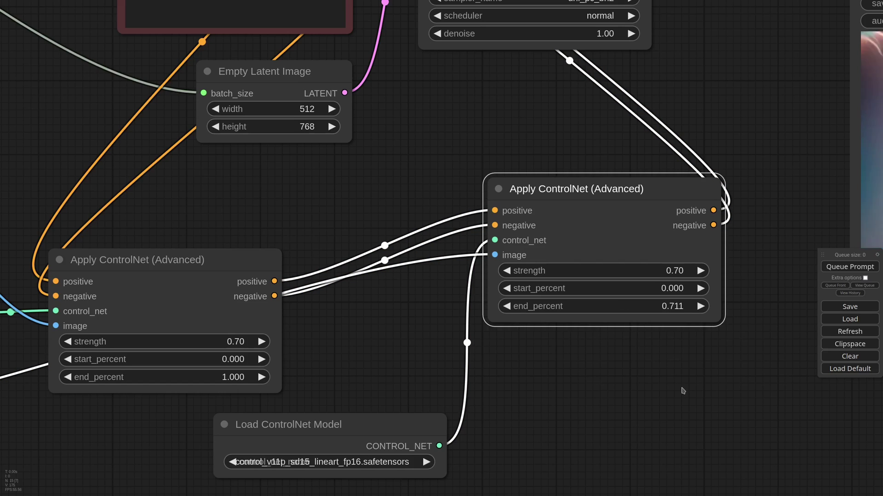
scroll(615, 331, down, 6)
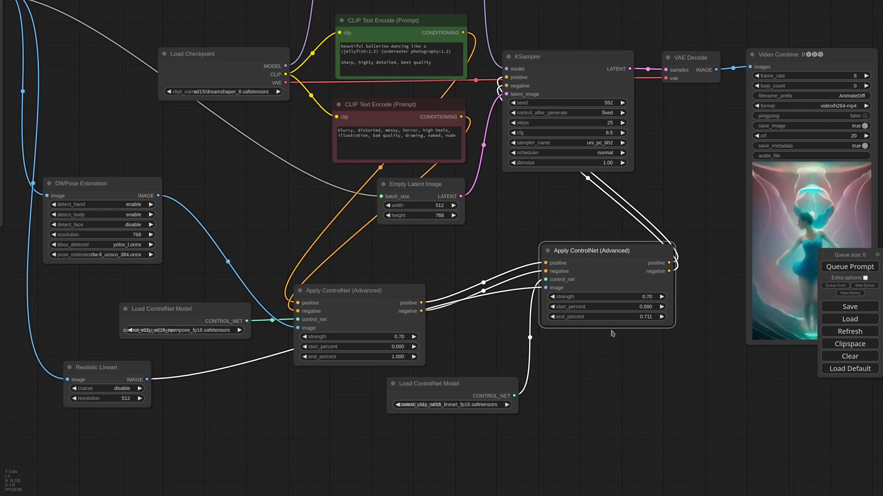
Queue the workflow with the combined openpose and lineart ControlNets and examine the generated ballerina video
click(844, 268)
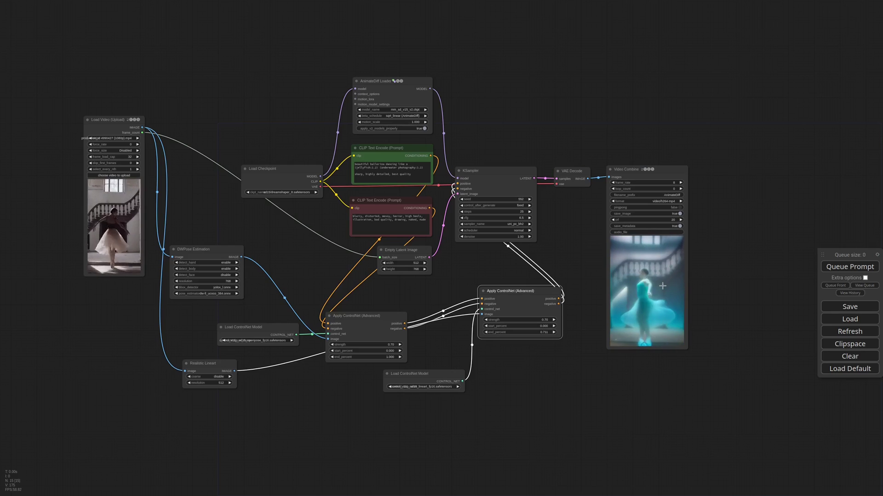
scroll(662, 286, up, 8)
scroll(662, 286, down, 1)
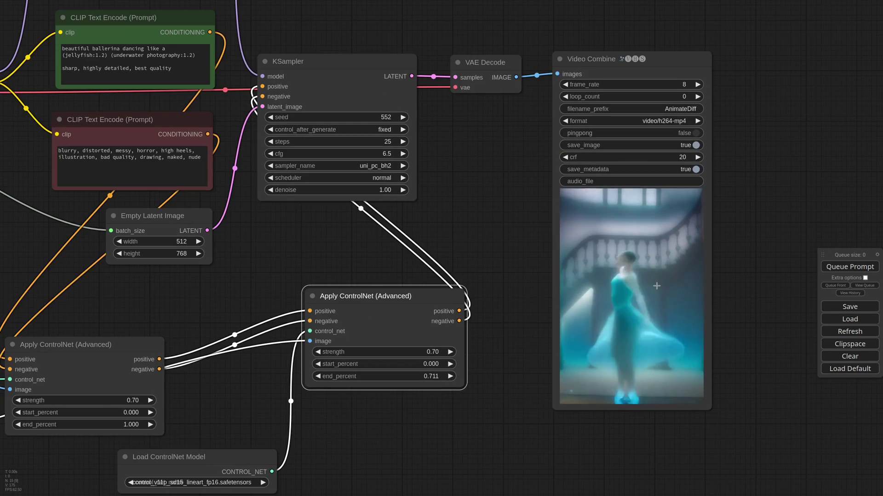
scroll(656, 285, down, 1)
scroll(545, 347, down, 10)
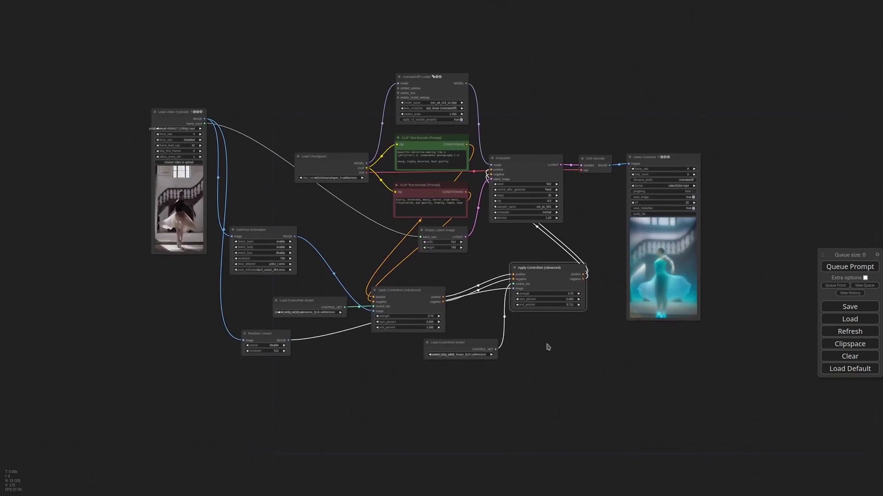
Set the Load Video node's frame_load_cap to 16
scroll(571, 379, up, 4)
scroll(355, 202, up, 9)
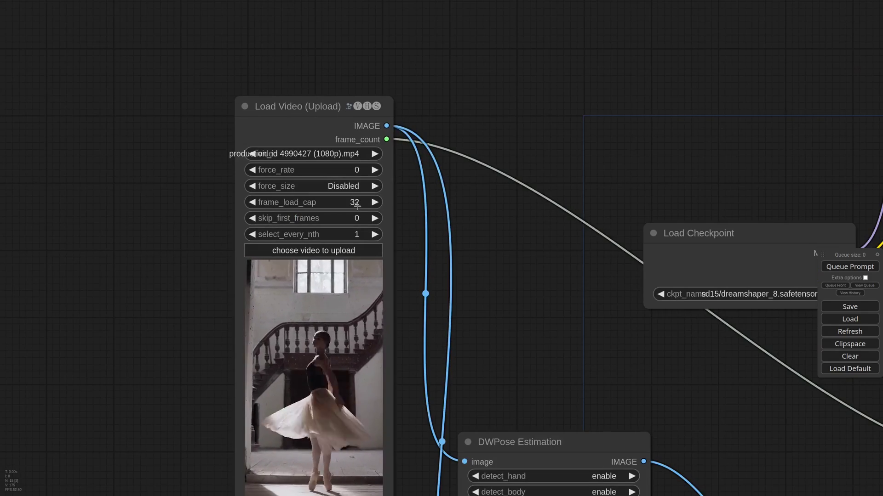
click(354, 202)
text(16)
key(Return)
Move the lineart Apply ControlNet and its model loader close to the first Apply ControlNet
scroll(487, 215, down, 10)
drag(713, 330, 504, 315)
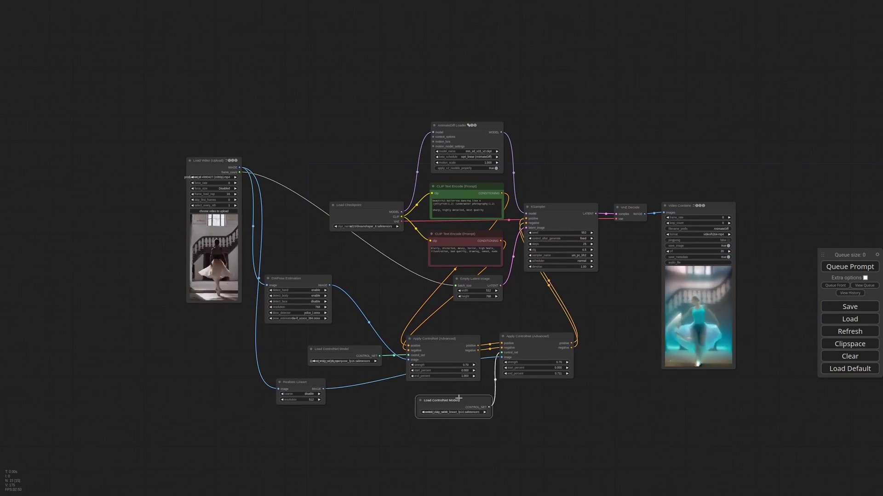
scroll(744, 331, up, 5)
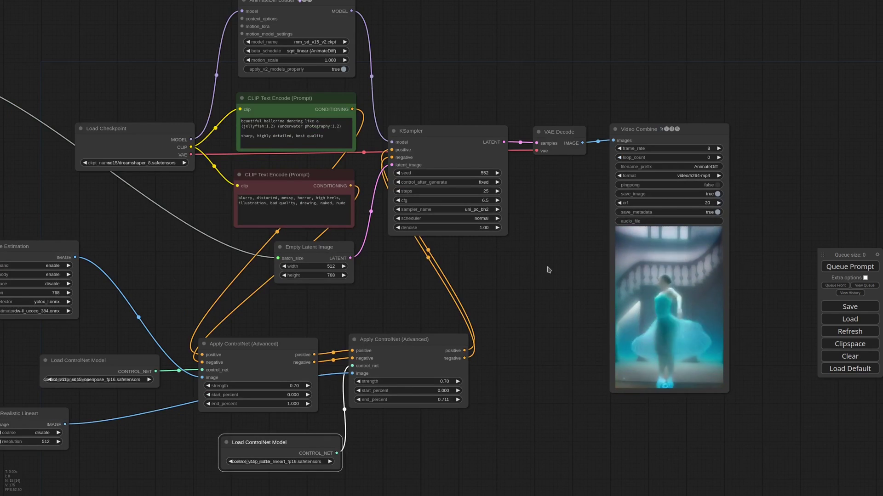
Add an Apply IPAdapter node in the empty area above the KSampler
scroll(549, 270, down, 4)
drag(489, 98, 564, 241)
double_click(566, 176)
text(ipada)
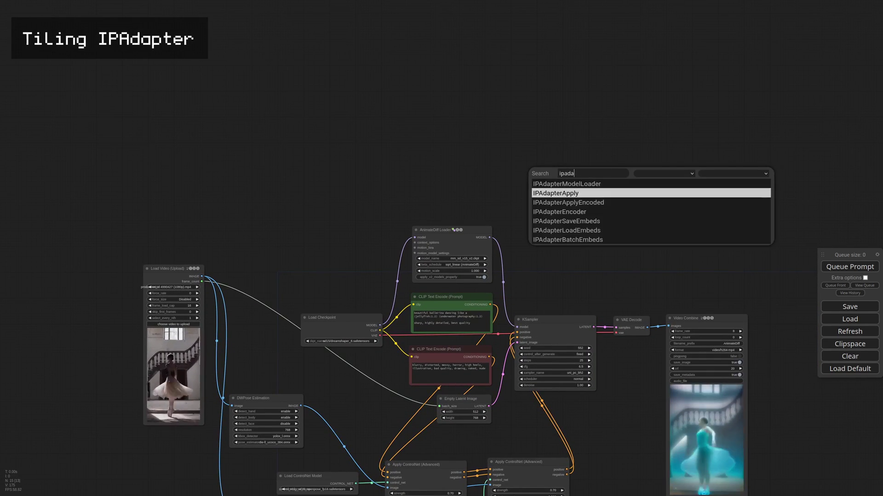
click(556, 193)
scroll(583, 191, up, 6)
Feed Apply IPAdapter from a new Load IPAdapter Model using ip-adapter-plus_sd15.safetensors and a new Load CLIP Vision node
drag(541, 172, 438, 124)
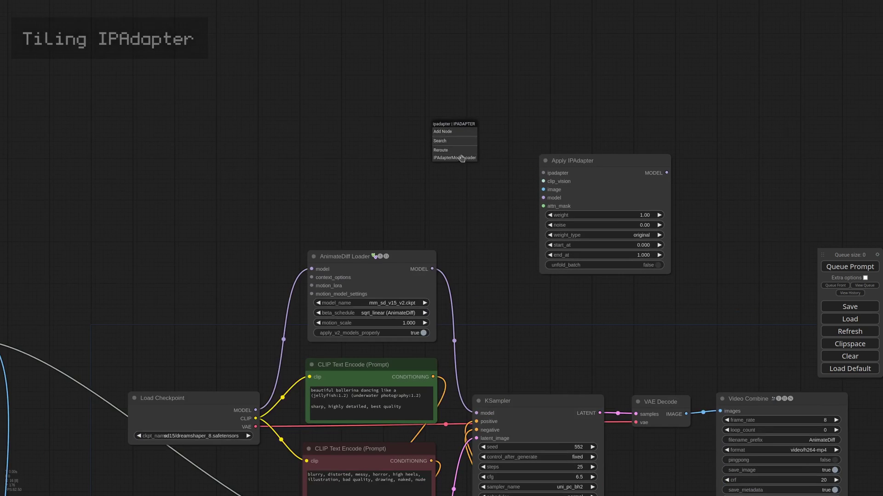
click(462, 157)
click(449, 148)
click(485, 171)
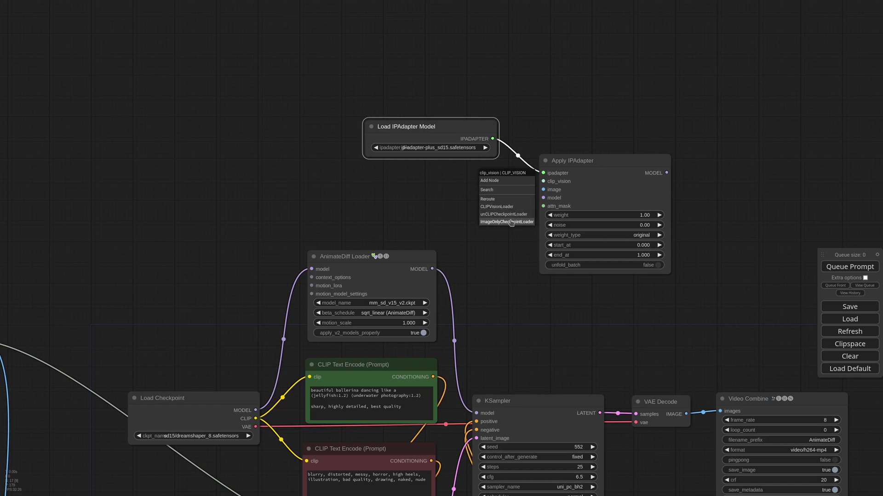
click(496, 206)
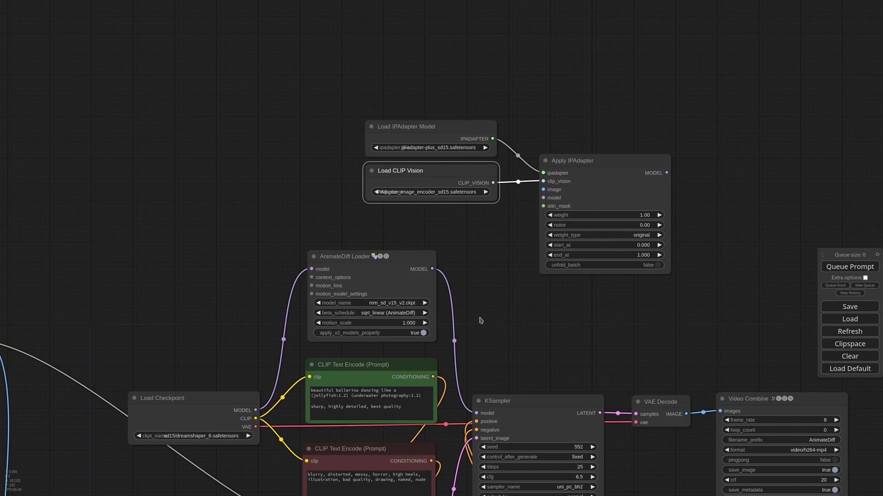
Route the AnimateDiff Loader's model through Apply IPAdapter into the KSampler's model input
scroll(479, 320, down, 1)
drag(436, 273, 537, 209)
drag(650, 185, 477, 405)
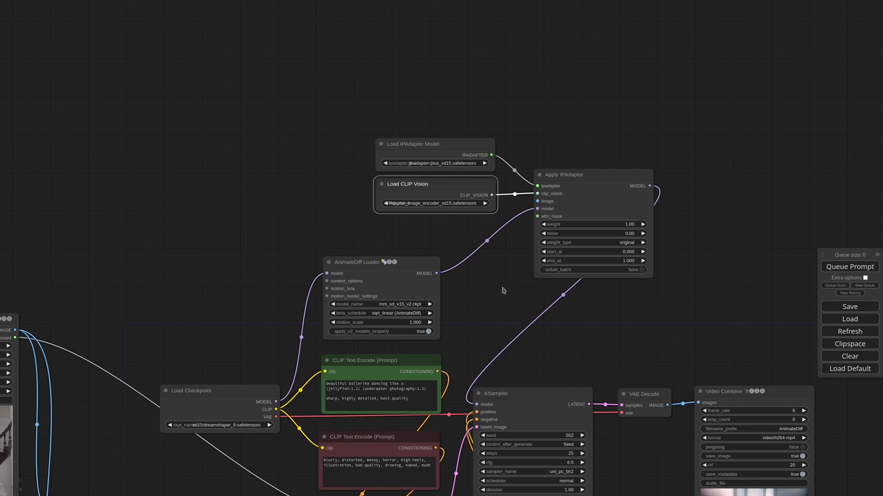
Move the Load IPAdapter Model, Load CLIP Vision and Apply IPAdapter nodes higher above the AnimateDiff Loader
drag(455, 144, 388, 105)
drag(468, 184, 409, 147)
drag(563, 174, 503, 126)
scroll(436, 202, down, 1)
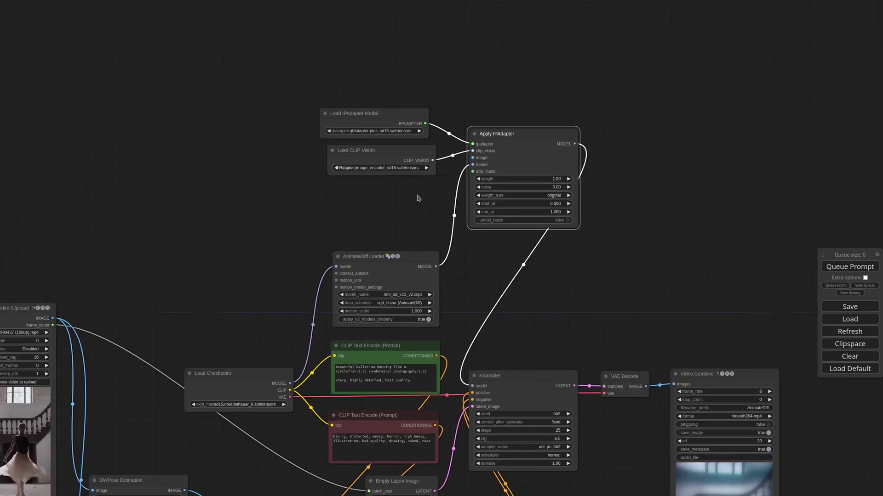
Move the Load Video node up to the IPAdapter nodes' level, leaving room between them for image preparation nodes
drag(419, 199, 562, 227)
drag(169, 341, 370, 99)
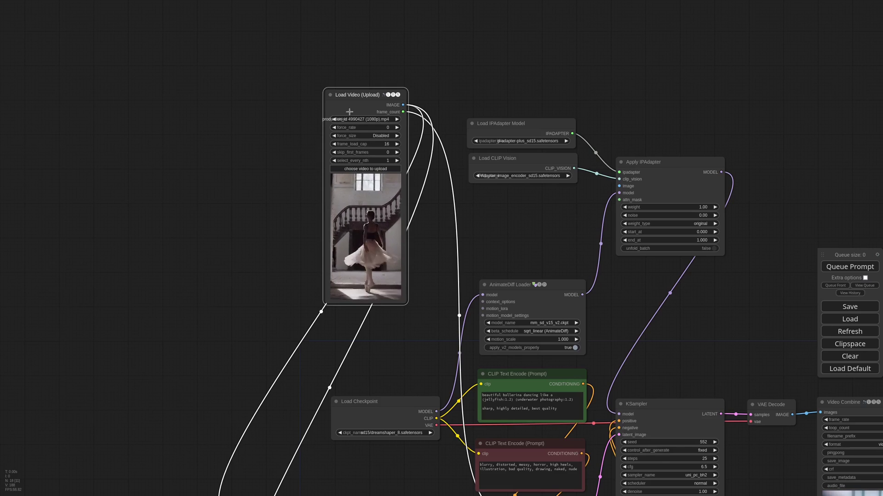
drag(355, 95, 361, 97)
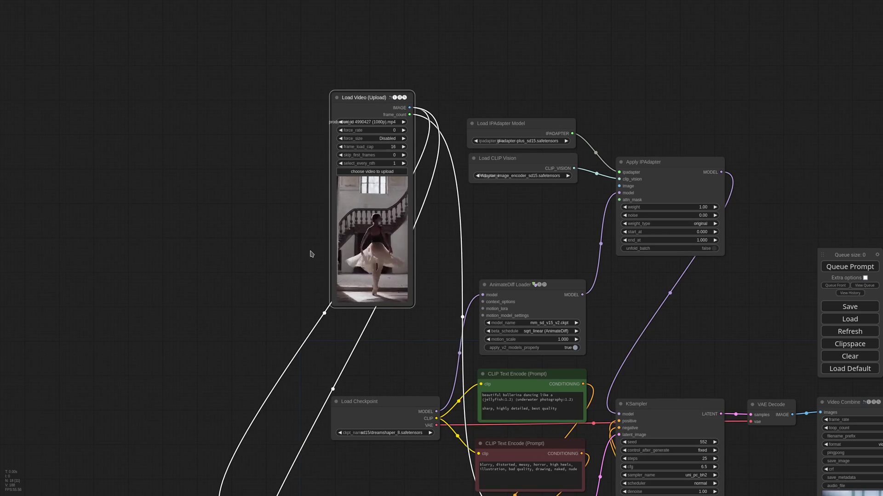
scroll(311, 254, up, 4)
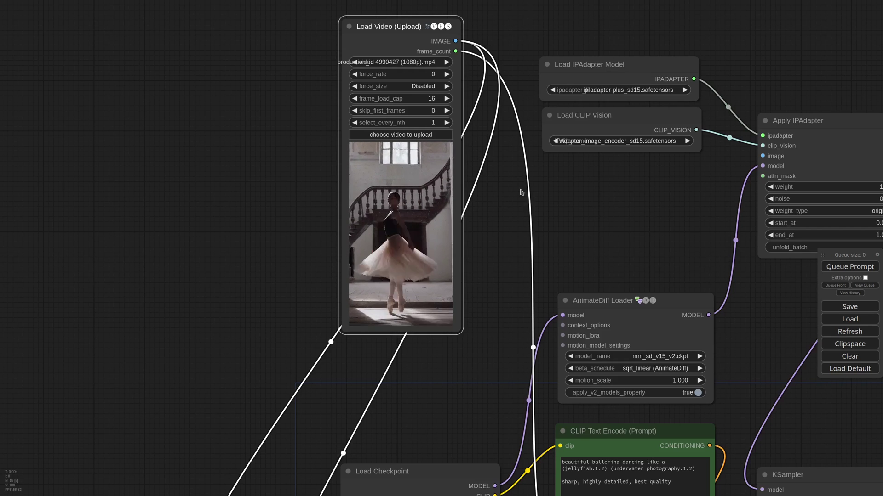
scroll(560, 204, down, 2)
click(749, 170)
drag(440, 243, 437, 244)
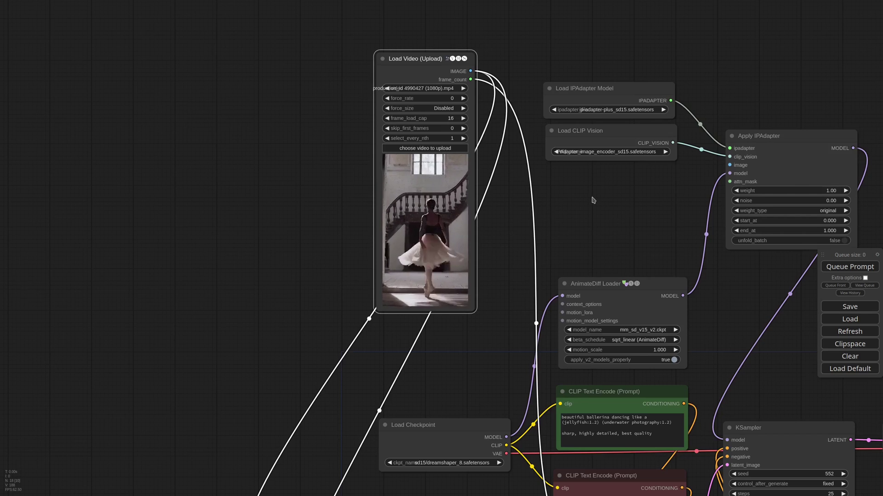
scroll(593, 200, down, 1)
drag(435, 72, 174, 165)
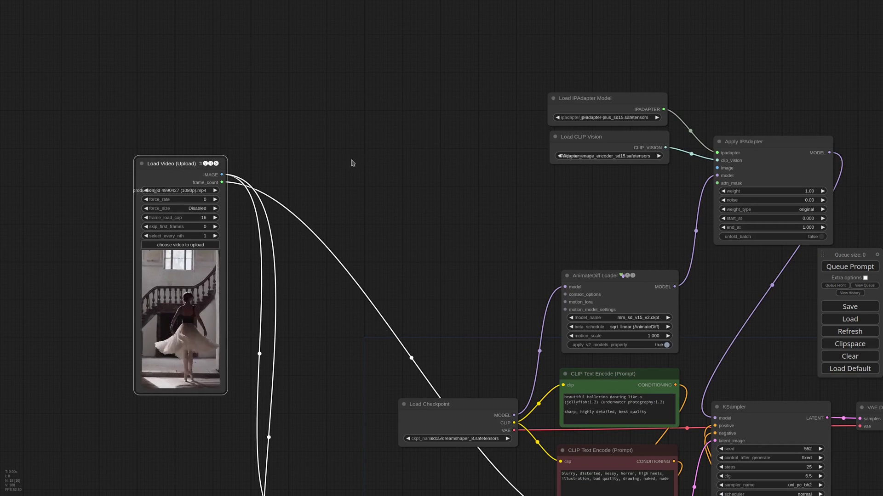
Add an Image Resize node between Load Video and the IPAdapter loaders and enable its keep_proportion option
double_click(399, 160)
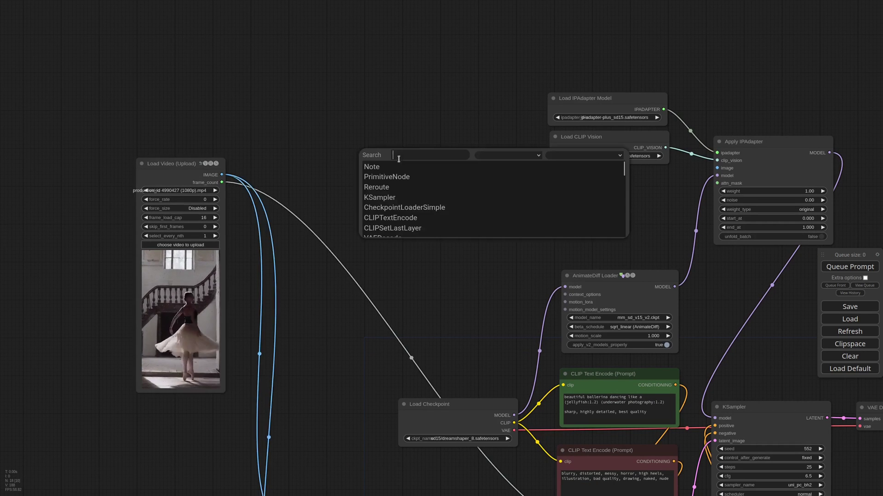
text(resi)
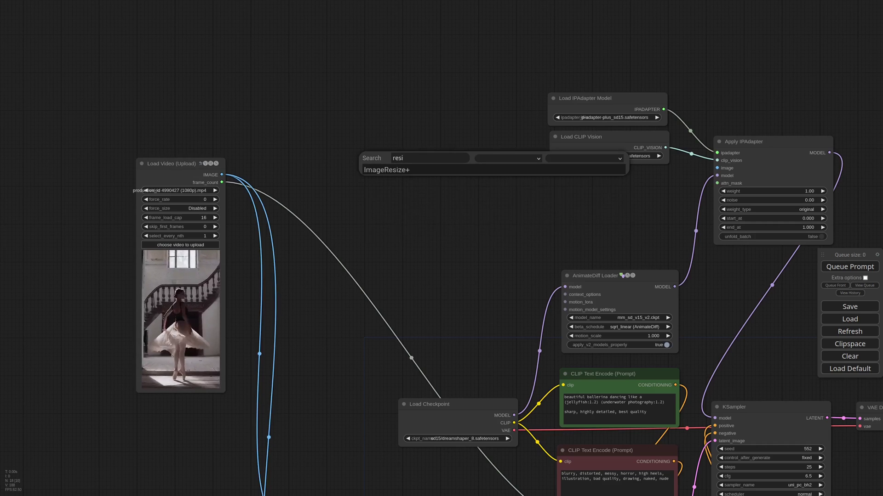
key(Down)
key(Return)
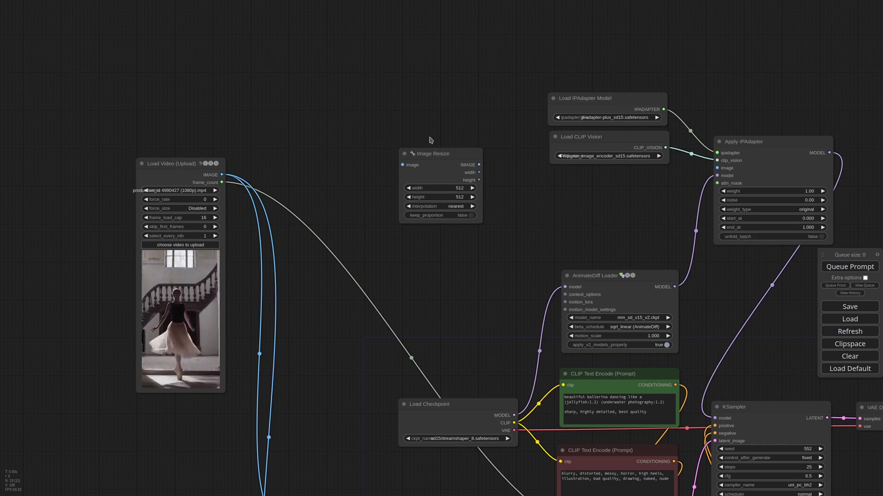
scroll(431, 140, up, 4)
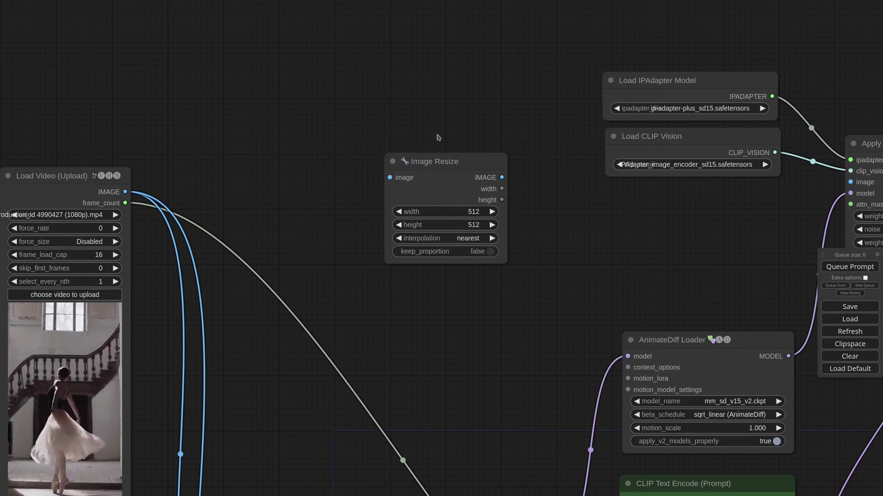
click(491, 252)
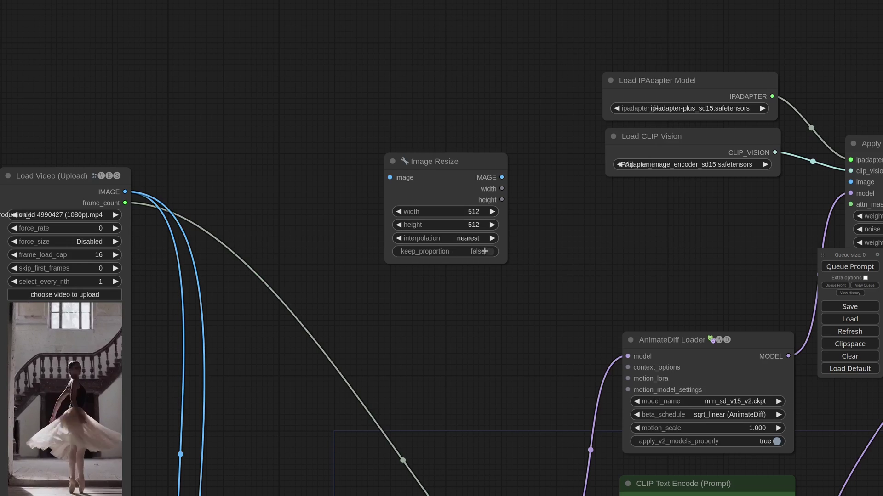
Set the Image Resize node's width and height to 488 each
click(475, 211)
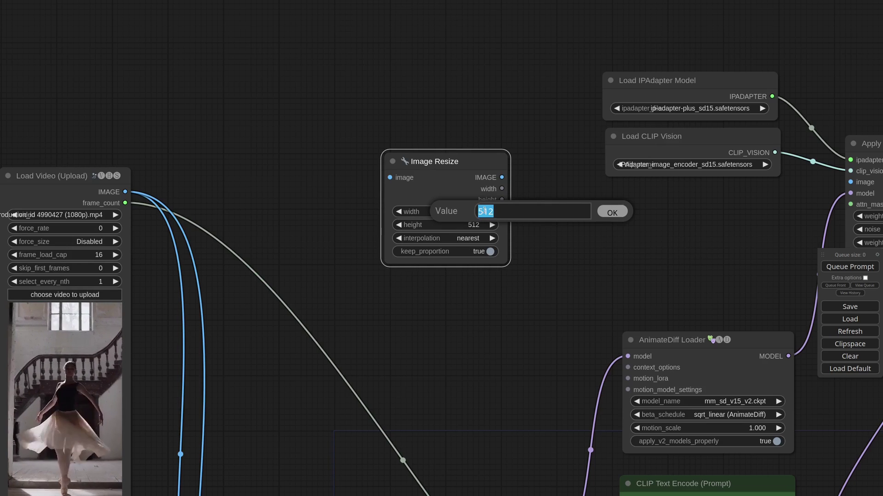
text(488)
key(Return)
click(464, 224)
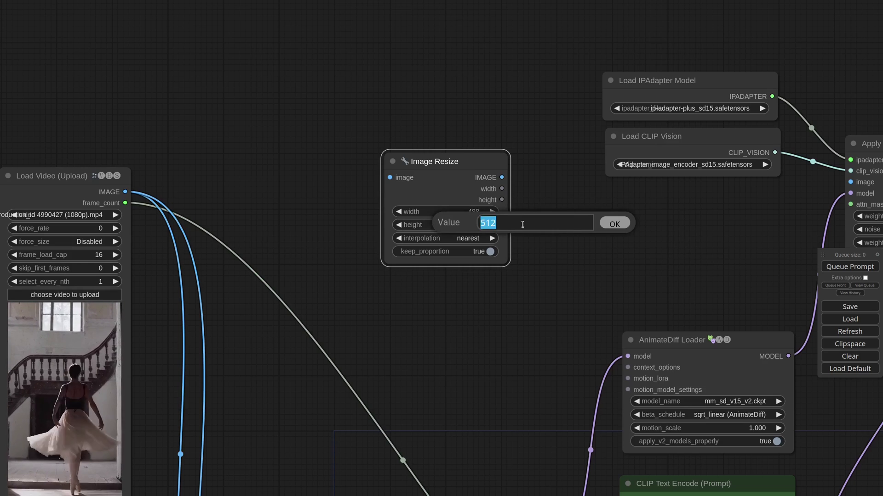
text(488)
key(Return)
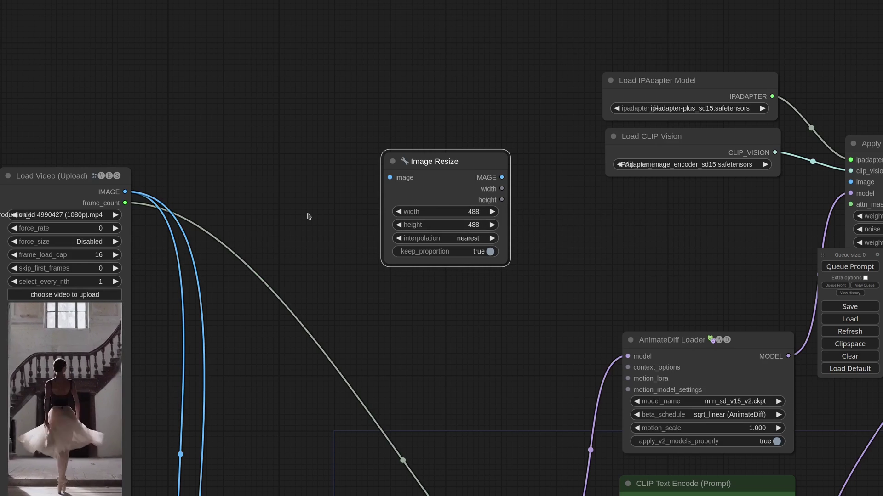
Feed Load Video's IMAGE output into Image Resize and move the resize node closer to the video node
drag(126, 192, 389, 178)
scroll(580, 188, down, 5)
drag(579, 189, 473, 211)
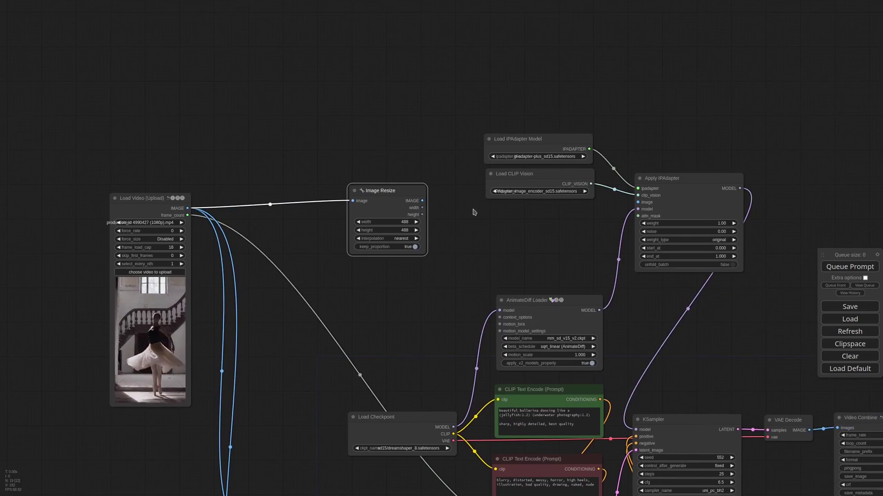
drag(411, 189, 329, 199)
drag(420, 172, 553, 155)
scroll(553, 155, up, 3)
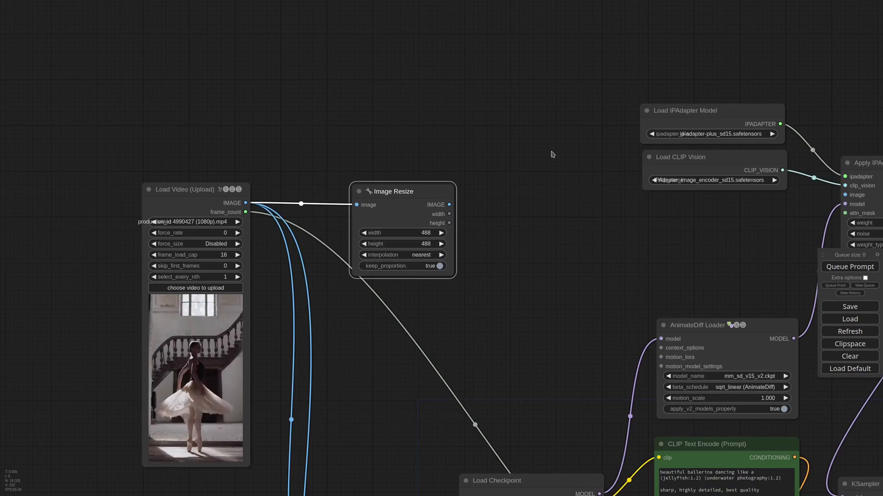
Add an ImageCrop+ node beside Image Resize, feed it the resized image and make the node narrower
double_click(529, 141)
text(crop)
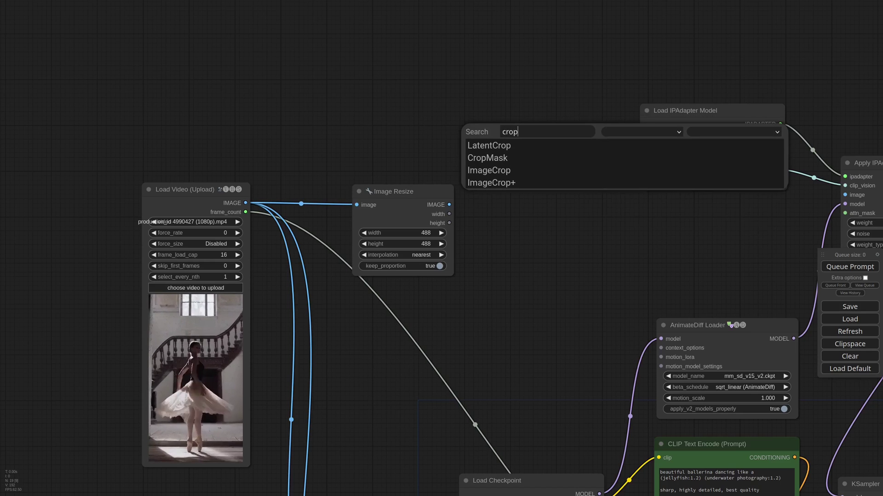
key(Down)
key(Down)
key(Down)
key(Down)
key(Return)
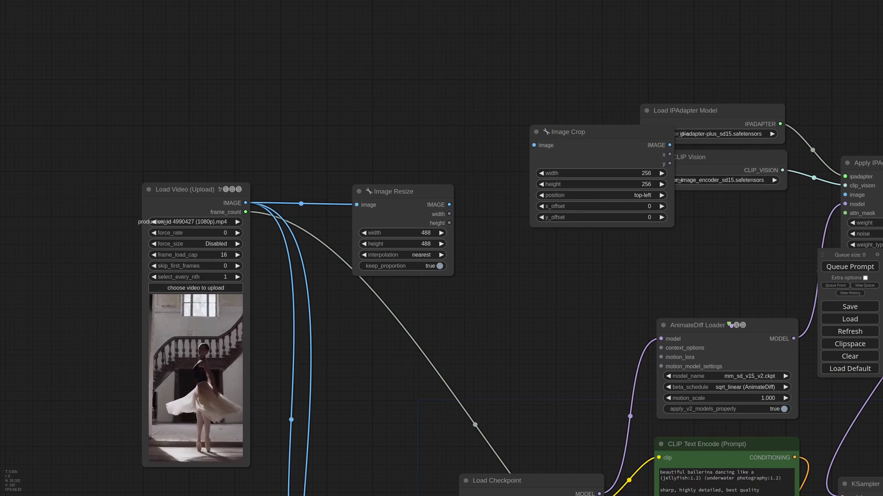
drag(598, 132, 546, 114)
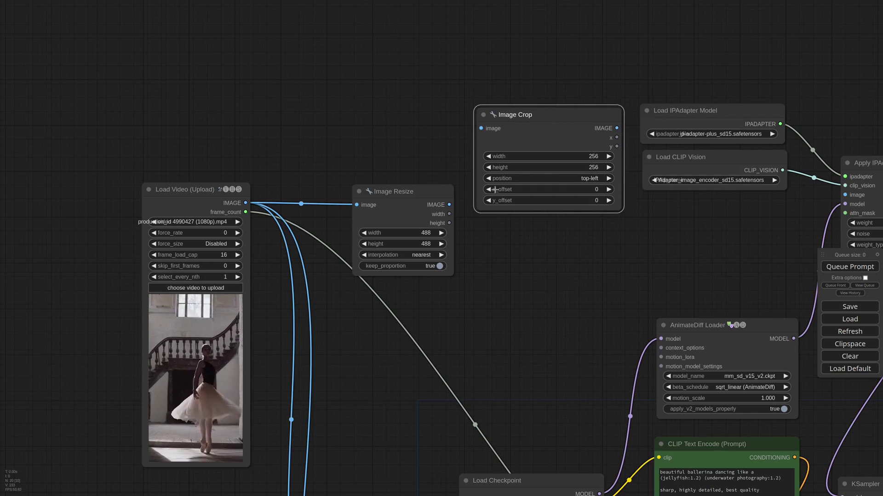
drag(449, 205, 481, 128)
drag(614, 206, 575, 204)
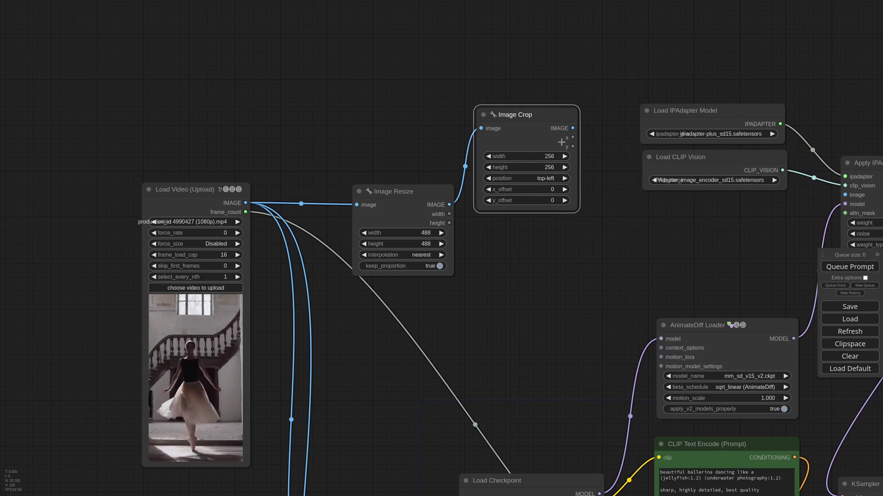
Duplicate the Image Crop node below the original and feed the copy from Image Resize's IMAGE output
drag(524, 119, 545, 110)
alt+drag(545, 107, 544, 268)
drag(449, 204, 506, 284)
drag(589, 314, 582, 304)
drag(536, 110, 533, 119)
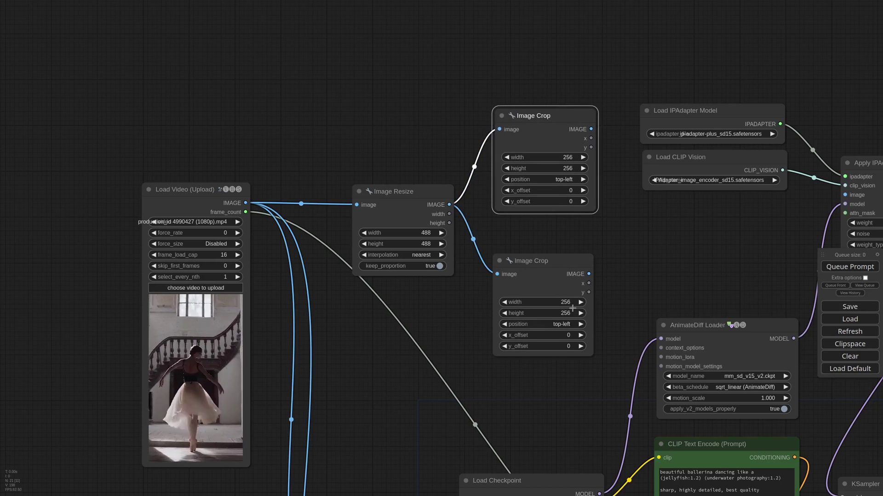
Set the lower Image Crop node's width and height to 224 each
click(546, 302)
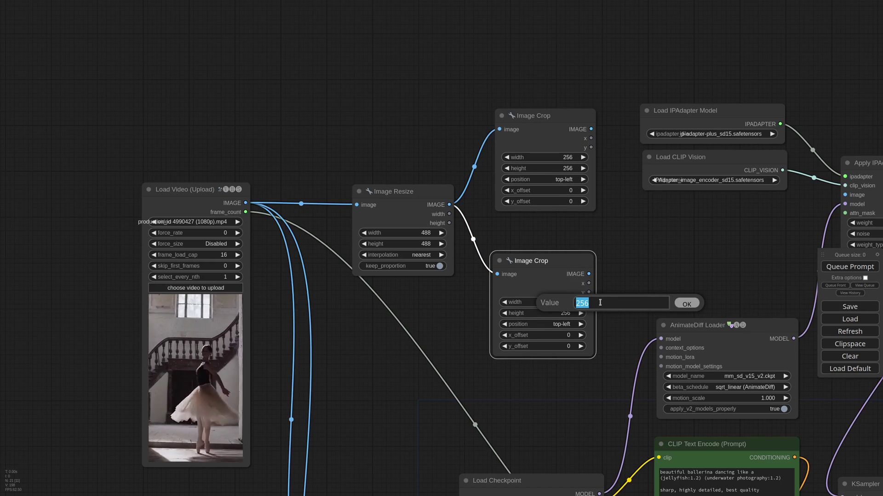
text(224)
key(Return)
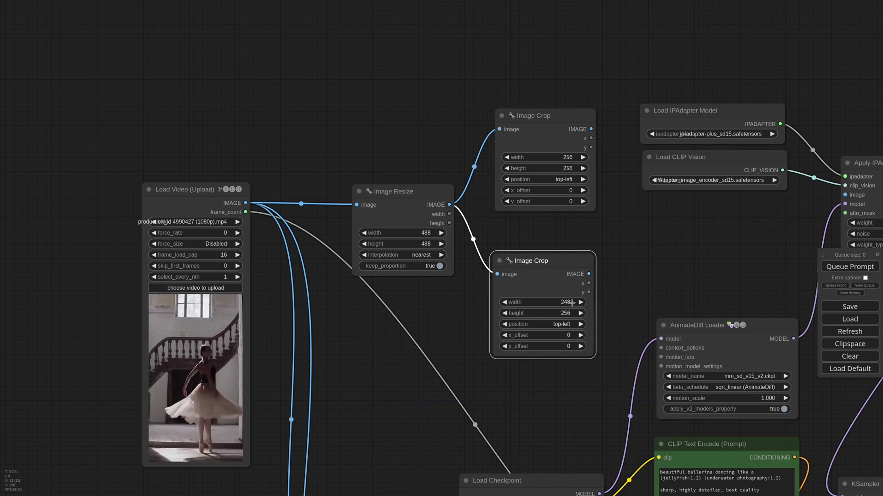
click(543, 313)
text(224)
key(Return)
Set the upper Image Crop node's width and height to 224 each
click(547, 157)
text(224)
key(Return)
click(547, 169)
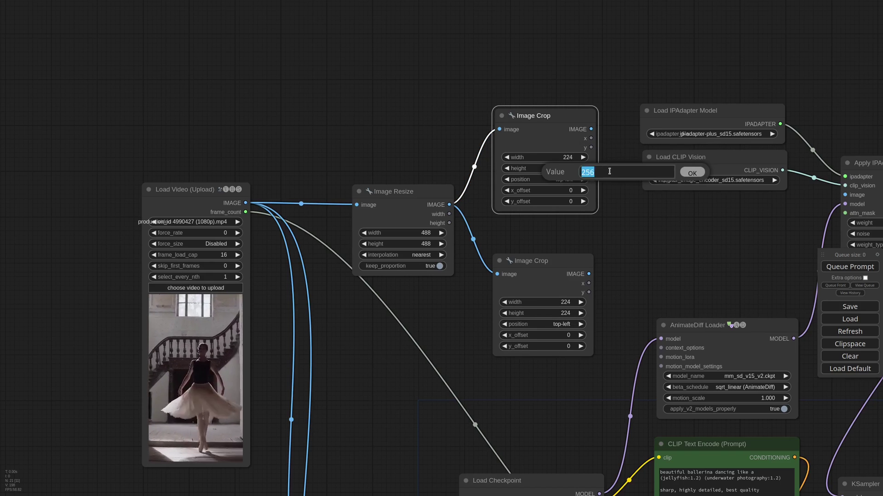
text(224)
key(Return)
Set both Image Crop nodes' position to bottom-center and give the upper one a y_offset of -224
click(568, 324)
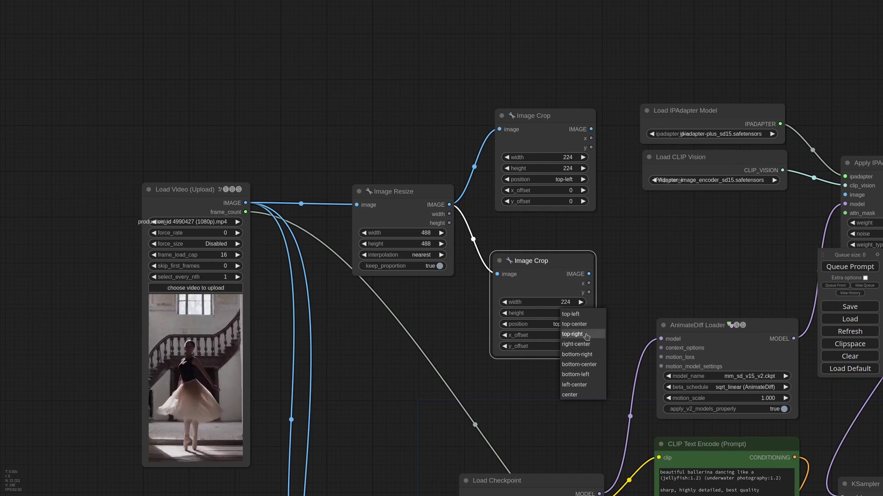
click(596, 365)
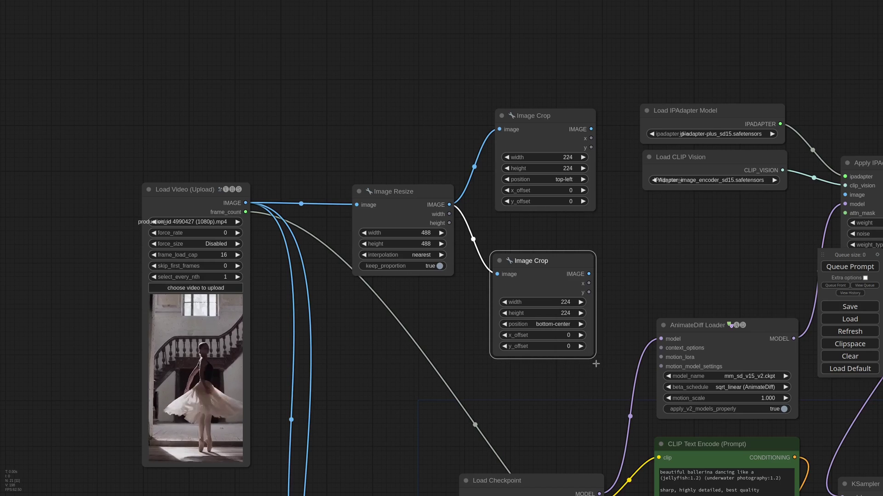
click(563, 180)
click(580, 226)
click(571, 202)
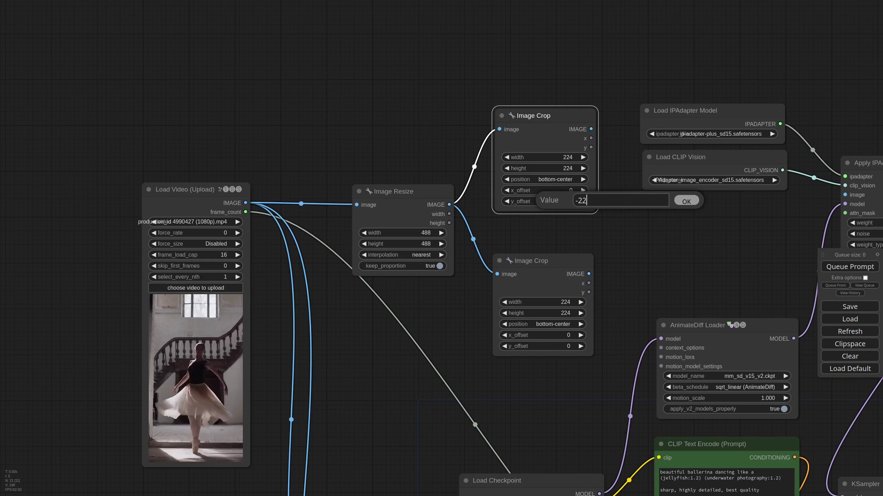
text(-224)
key(Return)
Mute the Video Combine node and preview both Image Crop outputs through their own Preview Image nodes
scroll(403, 122, down, 3)
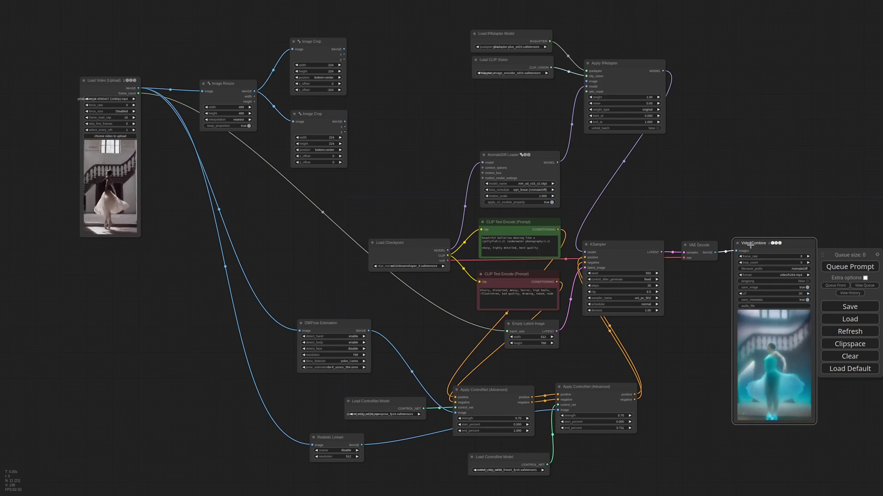
key(ctrl+m)
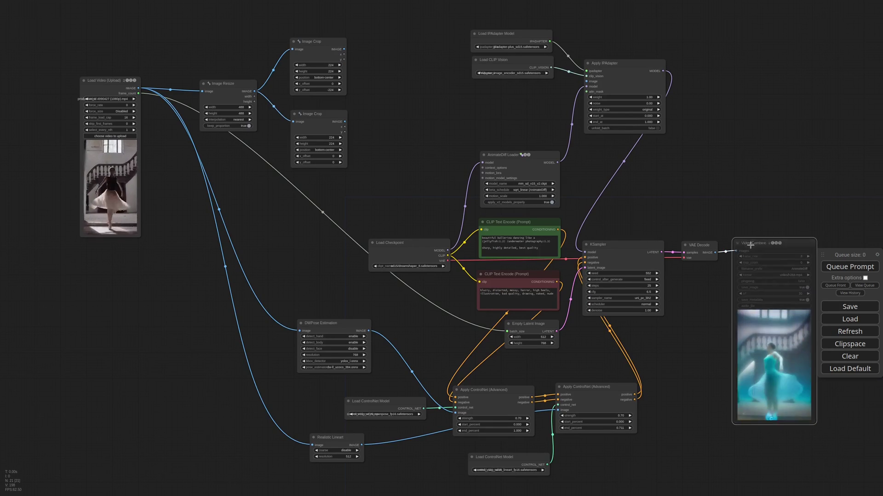
drag(437, 139, 488, 115)
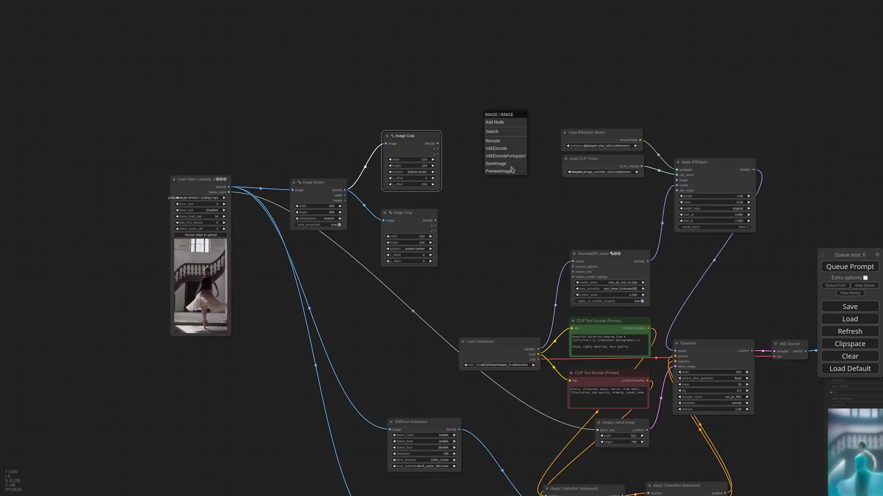
click(512, 171)
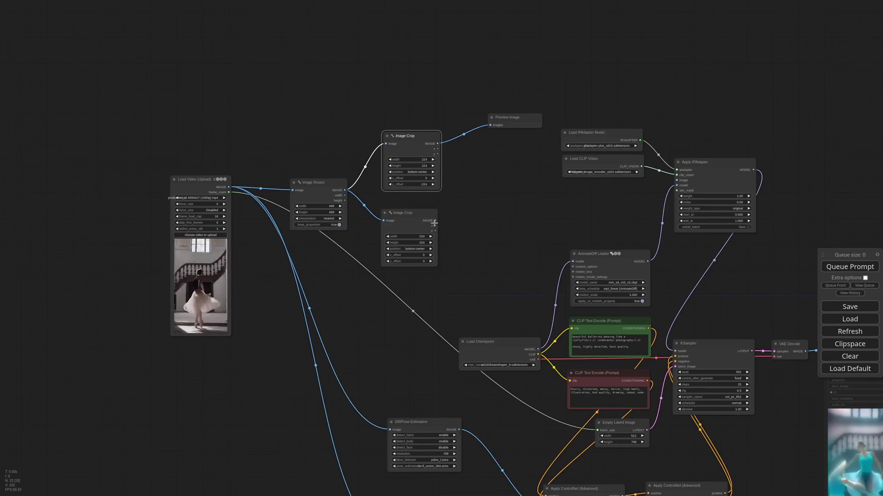
drag(435, 221, 481, 214)
click(497, 271)
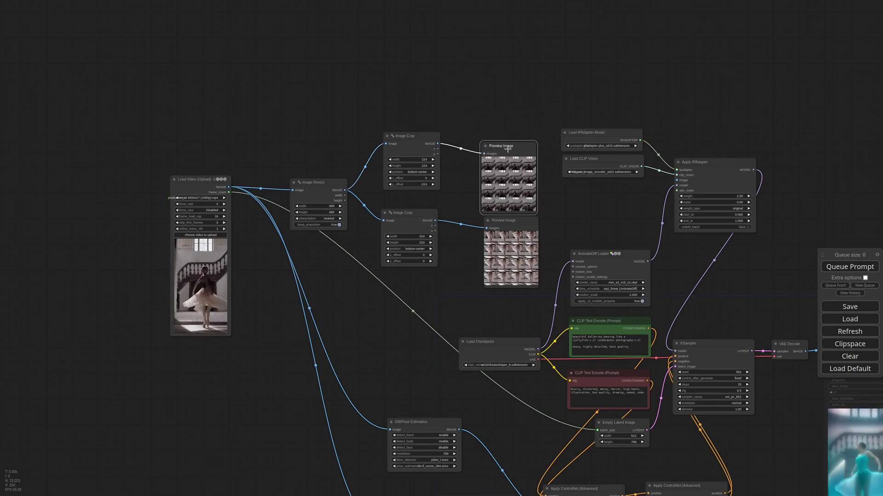
Check the upper and lower crop frames in the previews and delete both Preview Image nodes
scroll(552, 222, up, 10)
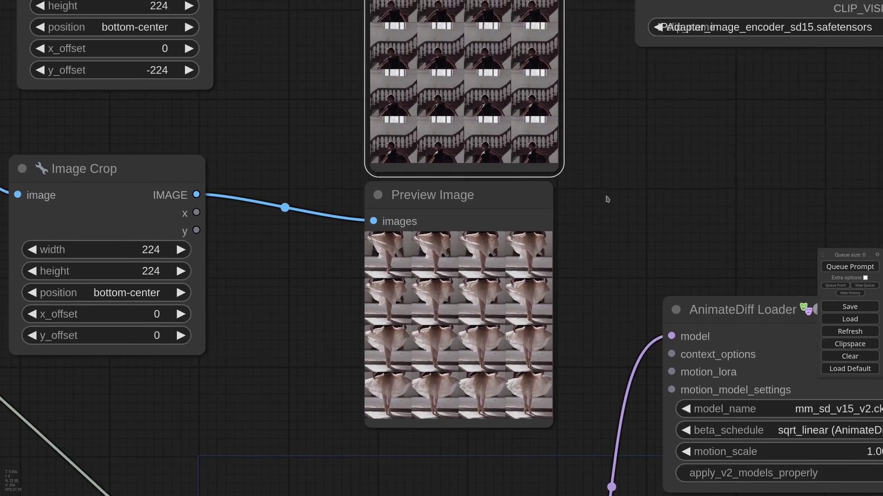
drag(607, 197, 611, 204)
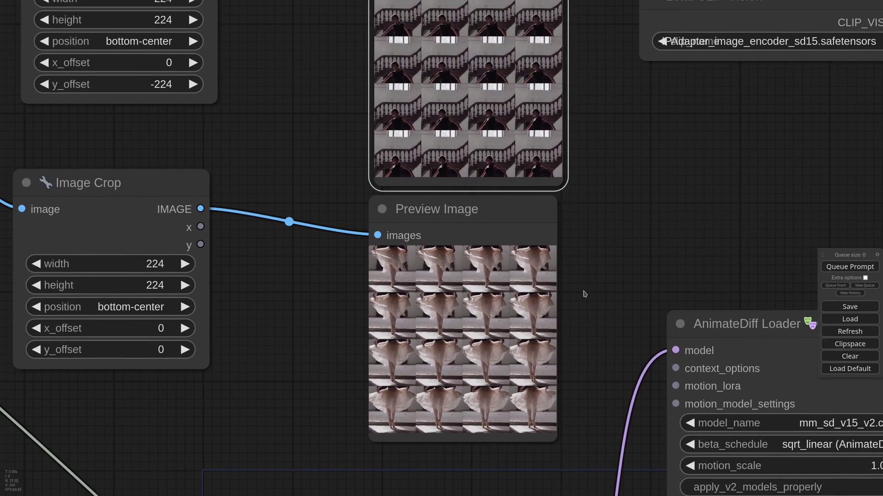
drag(528, 229, 535, 233)
drag(599, 151, 615, 265)
scroll(617, 190, down, 7)
scroll(617, 189, down, 4)
drag(555, 143, 521, 54)
drag(568, 235, 539, 260)
key(Delete)
click(522, 54)
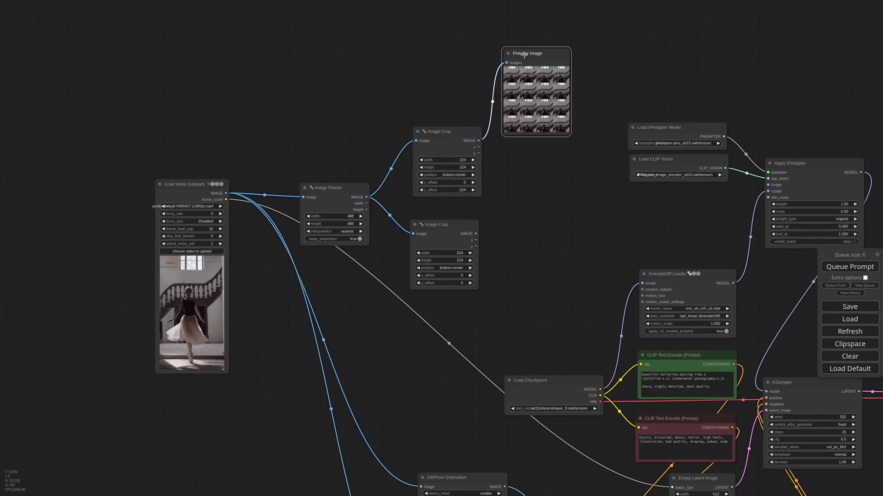
key(Delete)
Set Image Resize's interpolation to lanczos and shift the Load Video and Image Resize nodes slightly towards the Image Crop nodes
scroll(349, 260, up, 6)
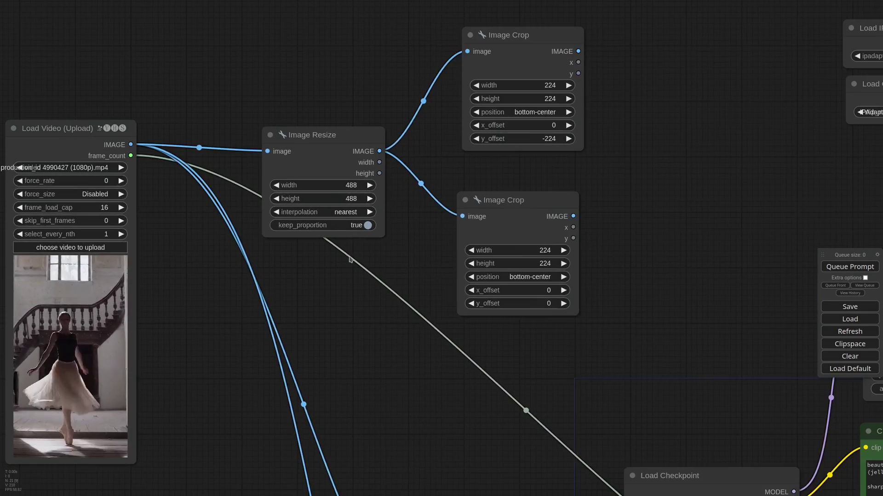
click(347, 213)
click(357, 266)
scroll(415, 282, down, 3)
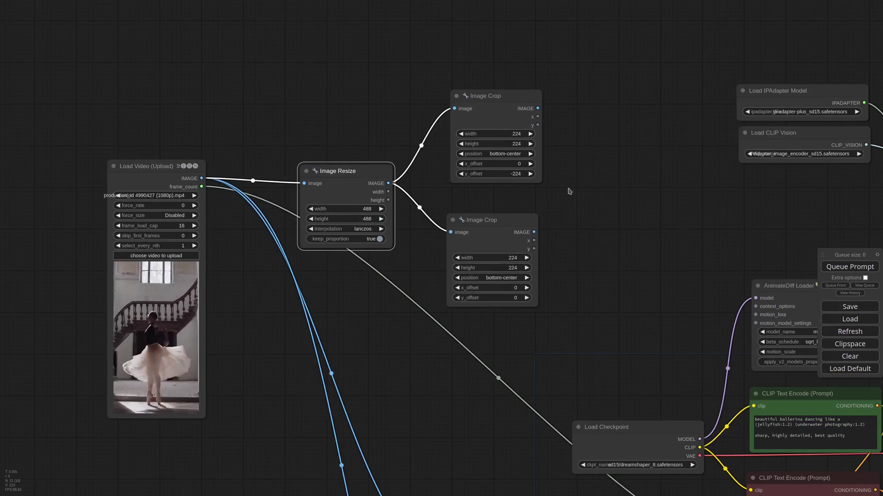
drag(164, 166, 176, 169)
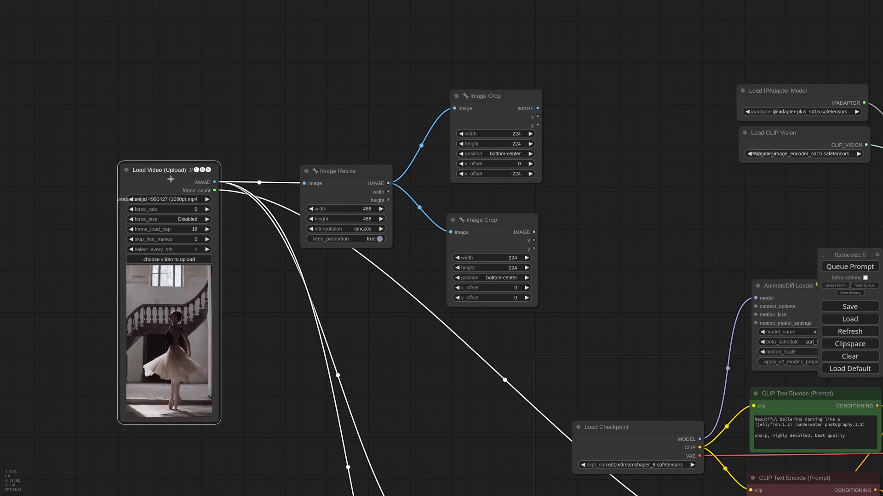
drag(338, 171, 354, 172)
Add an Image Contrast Adaptive Sharpening node with amount 0.25 and feed it from the upper Image Crop node
double_click(609, 124)
drag(671, 118, 623, 96)
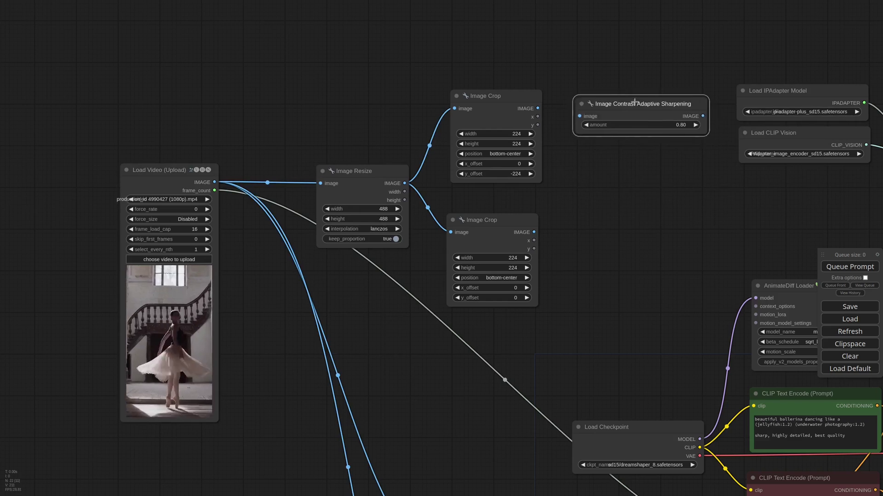
click(667, 119)
text(0.25)
key(Return)
drag(537, 109, 567, 109)
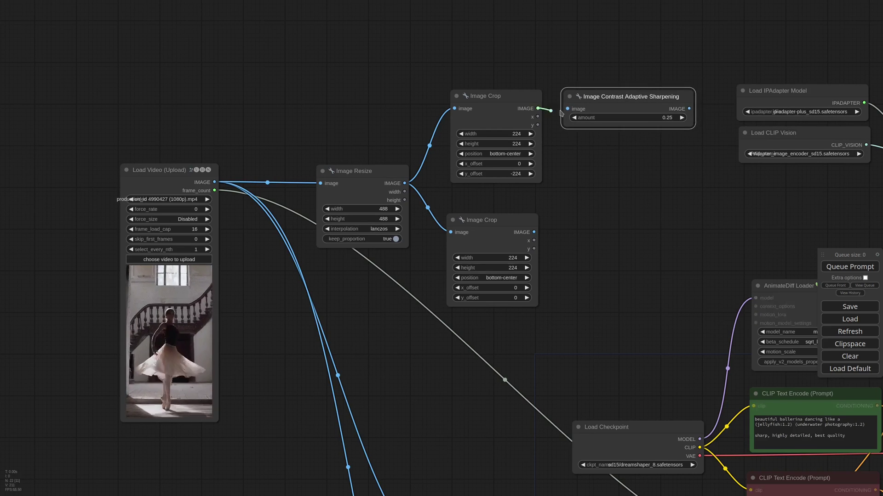
drag(611, 97, 621, 105)
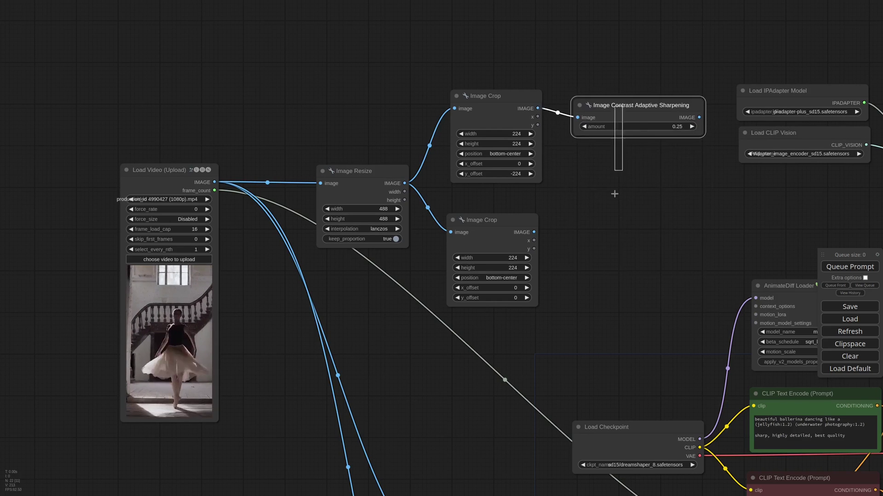
Place a copy of the sharpening node below the first and feed it from the lower Image Crop node
key(ctrl+c)
key(ctrl+v)
drag(618, 237, 616, 219)
drag(534, 232, 567, 233)
Move the Load Video, Image Resize, Image Crop and sharpening nodes together away from the IPAdapter loaders to free up space
drag(673, 168, 416, 215)
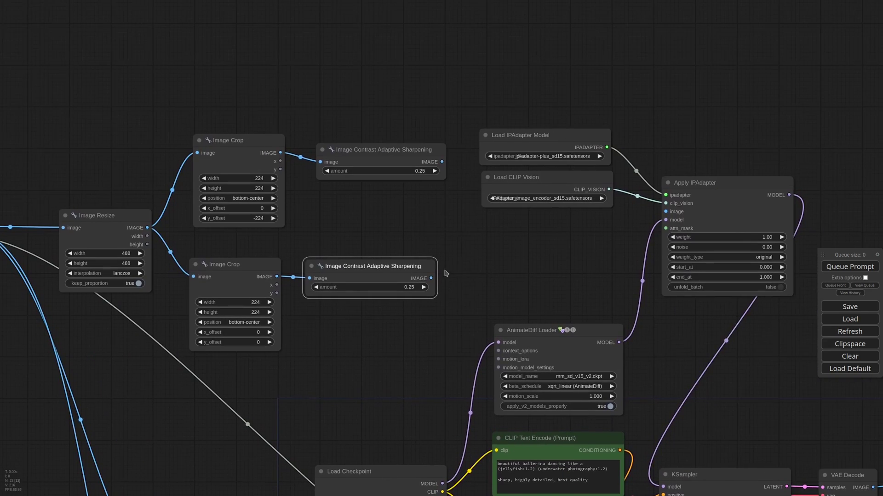
scroll(578, 230, down, 3)
drag(550, 240, 612, 188)
drag(542, 285, 151, 92)
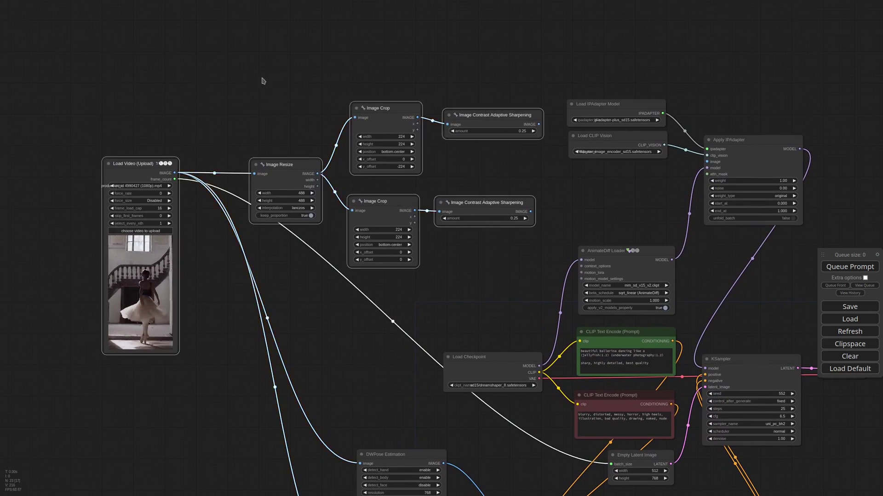
drag(381, 107, 301, 75)
click(449, 115)
Add a SolidMask node between the lower sharpening node and the IPAdapter nodes and set its value to 0.10
double_click(492, 183)
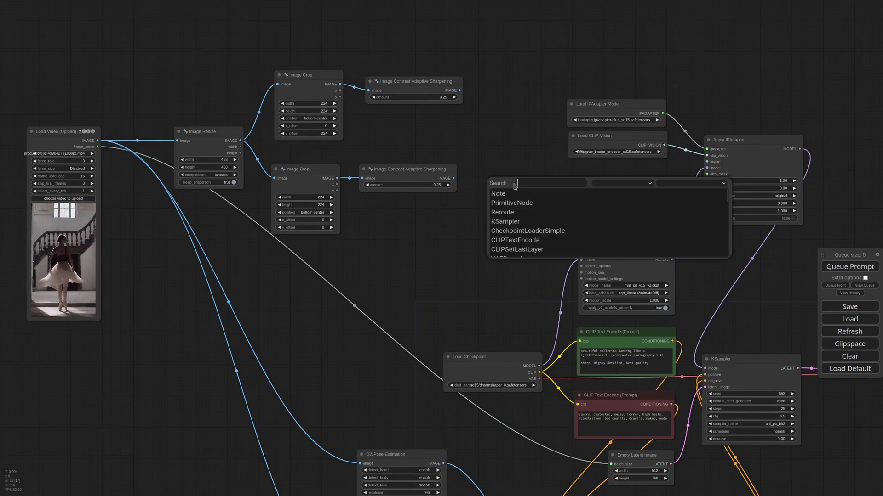
text(solid)
key(Return)
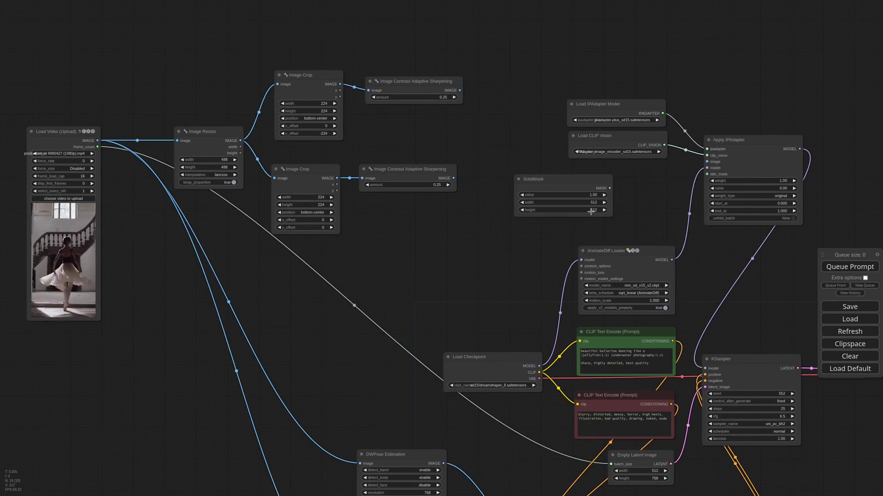
click(552, 191)
scroll(552, 191, up, 5)
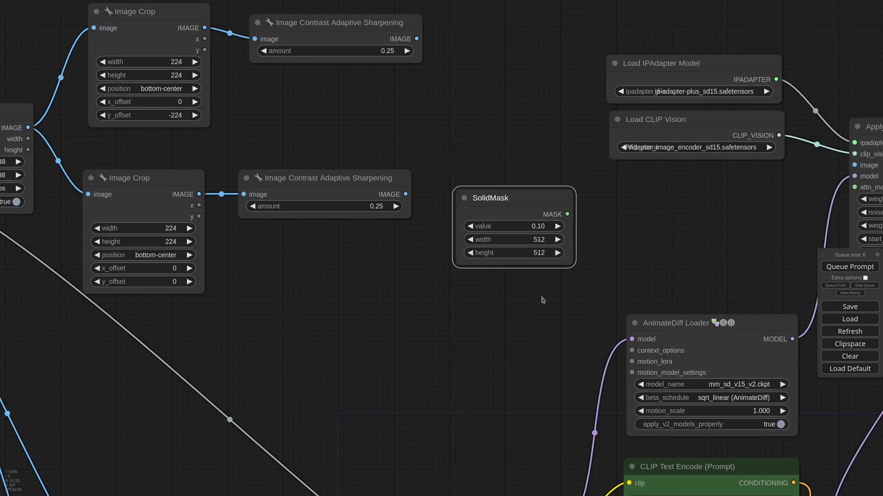
Set the SolidMask node's value to 0.00 and height to 768, and move it slightly up
click(543, 251)
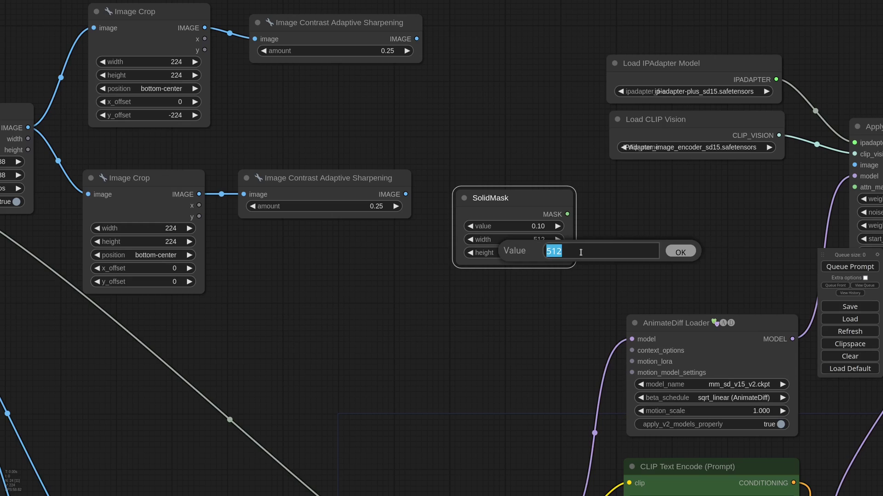
key(Return)
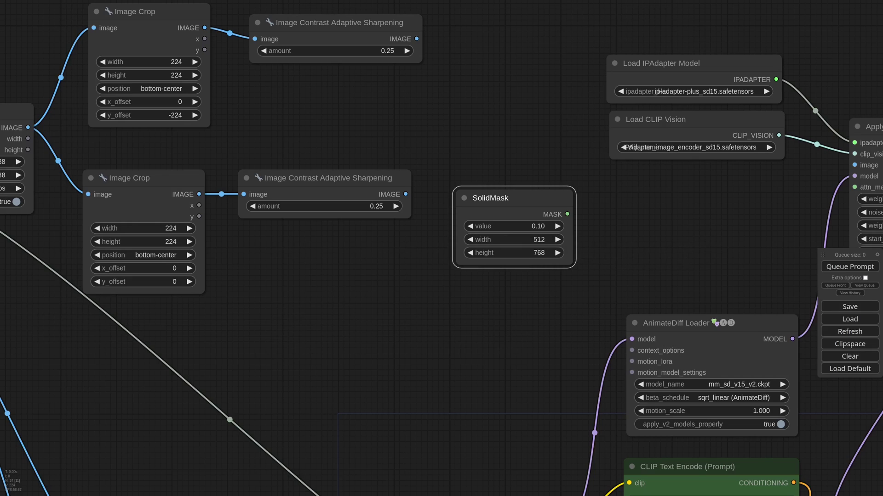
drag(522, 201, 525, 182)
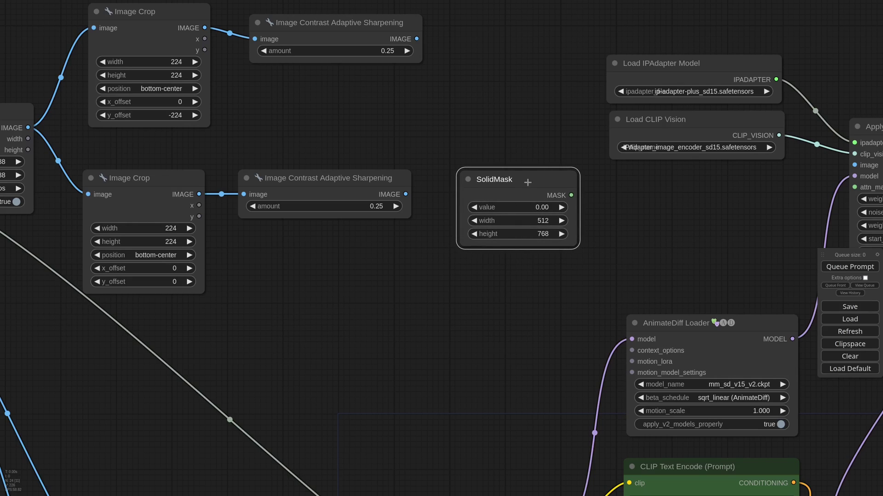
Place a copy of the SolidMask node below the first, with value 1.00 and height 384
key(ctrl+c)
key(ctrl+v)
click(543, 321)
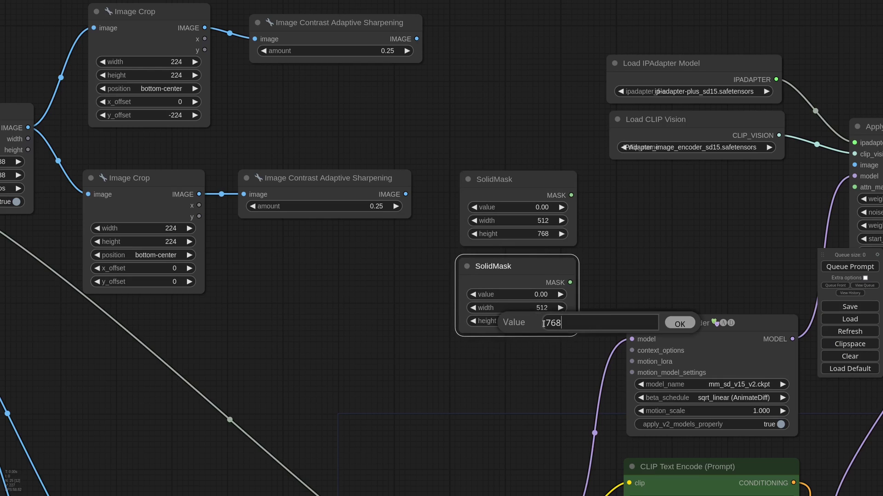
key(Return)
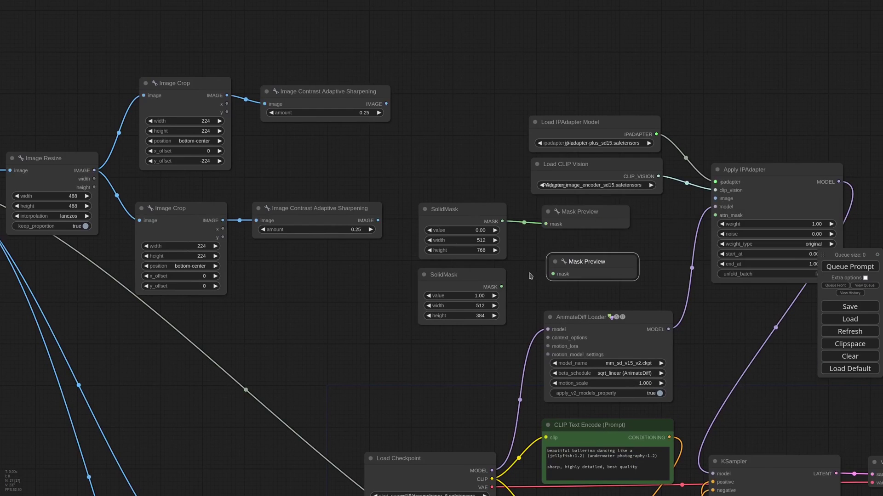
Preview both SolidMask outputs by wiring the lower one to the unconnected Mask Preview, running the prompt and moving the previews above and below the masks
click(833, 269)
drag(501, 286, 685, 219)
drag(737, 324, 707, 294)
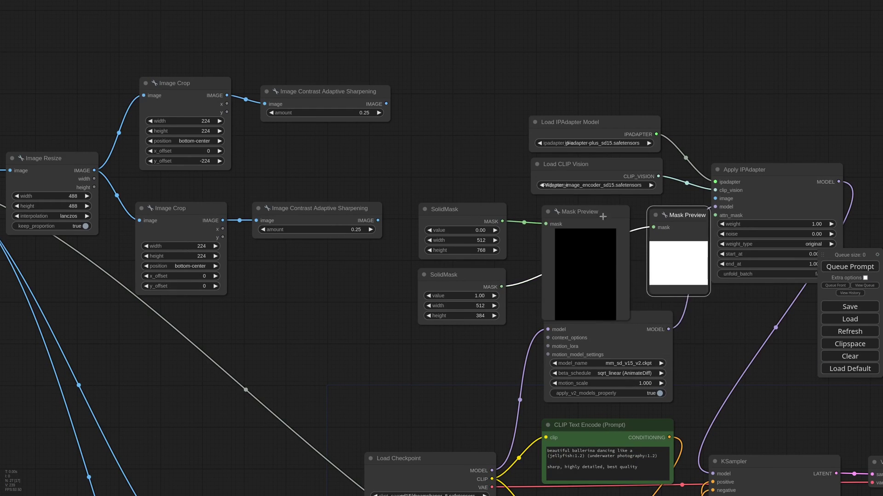
drag(599, 213, 617, 72)
drag(675, 214, 469, 347)
drag(607, 73, 467, 77)
Add a MaskComposite node beside the two SolidMask nodes
double_click(555, 248)
text(comb)
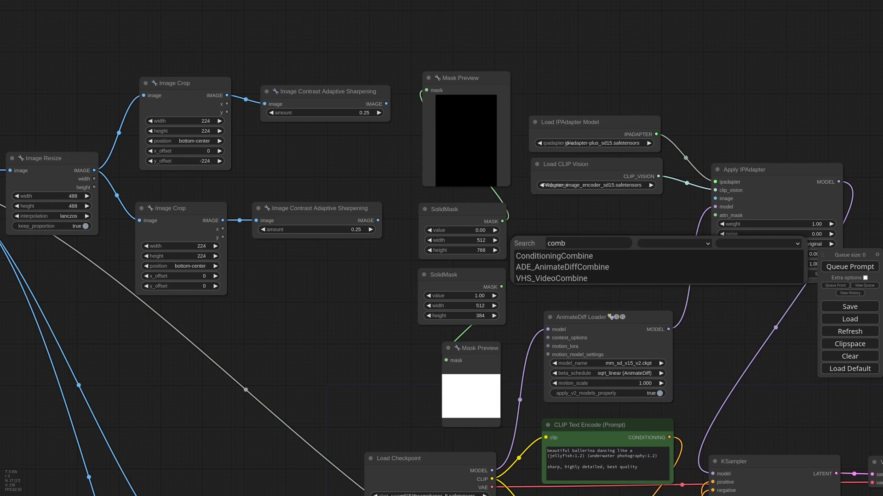
key(BackSpace)
text(p)
click(544, 287)
drag(693, 295, 650, 294)
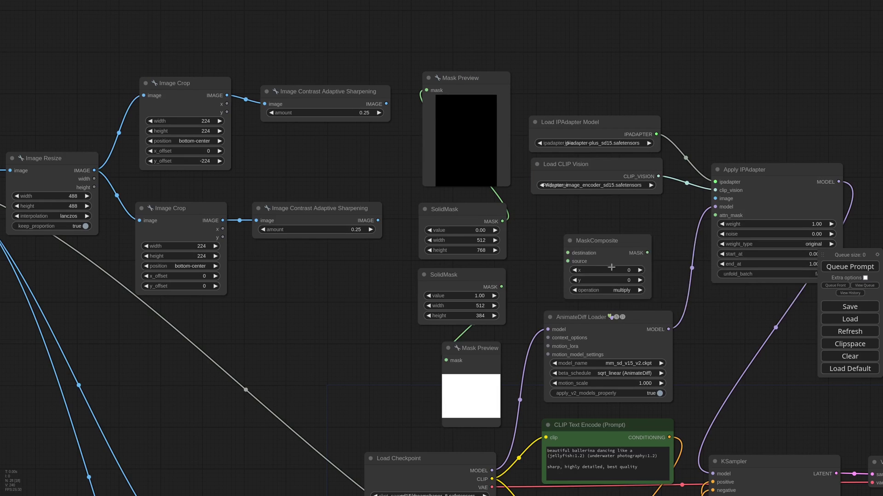
drag(608, 240, 576, 234)
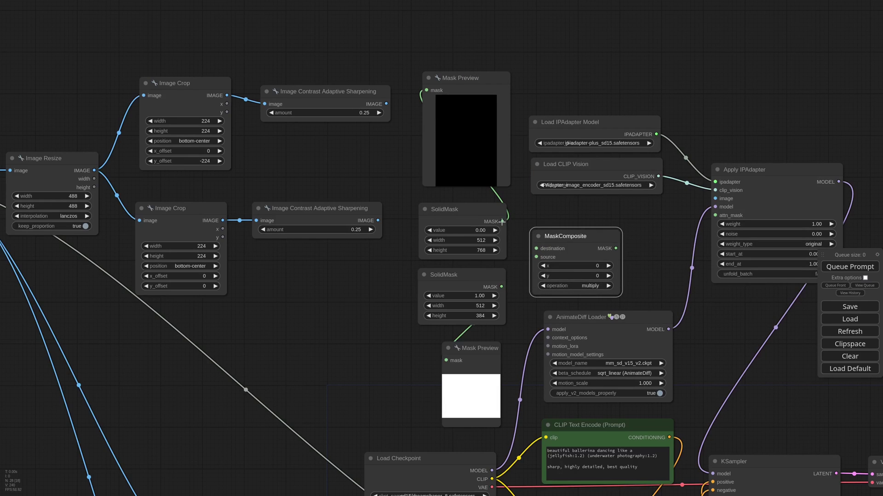
Connect the upper SolidMask to MaskComposite's destination and the lower one to its source, and set the operation to add
click(478, 80)
drag(502, 221, 536, 249)
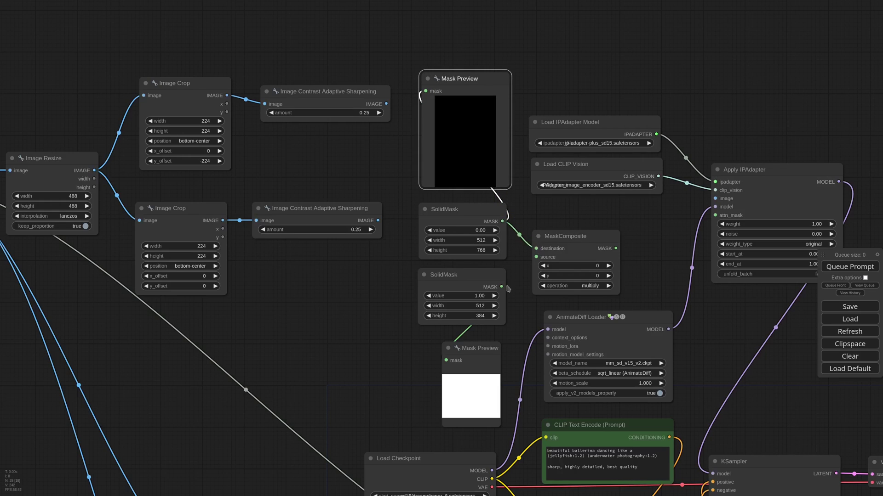
drag(501, 287, 564, 232)
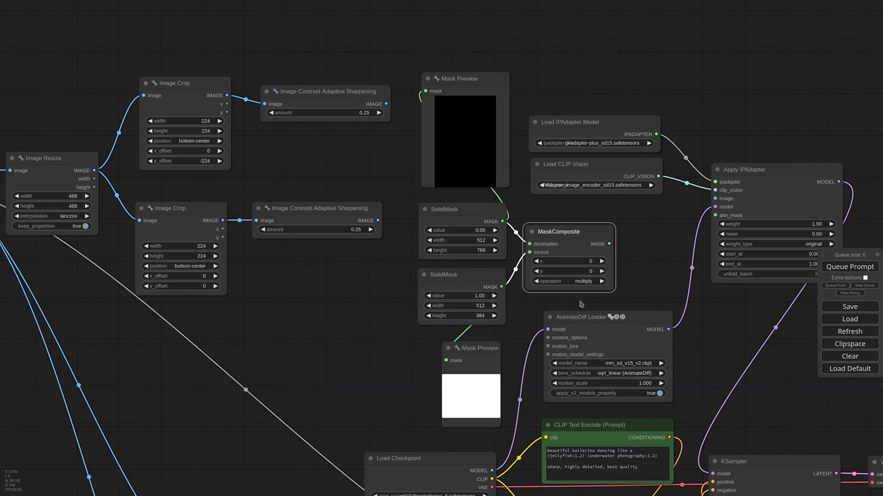
click(580, 281)
click(598, 284)
Check the MaskComposite output in a Mask Preview node, and delete all the Mask Preview nodes
drag(481, 83, 671, 69)
drag(609, 244, 619, 80)
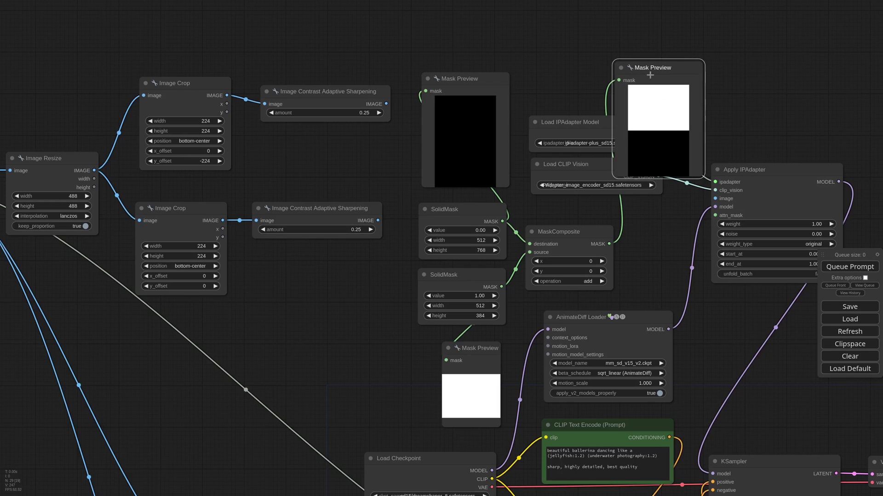
key(Delete)
click(465, 79)
key(Delete)
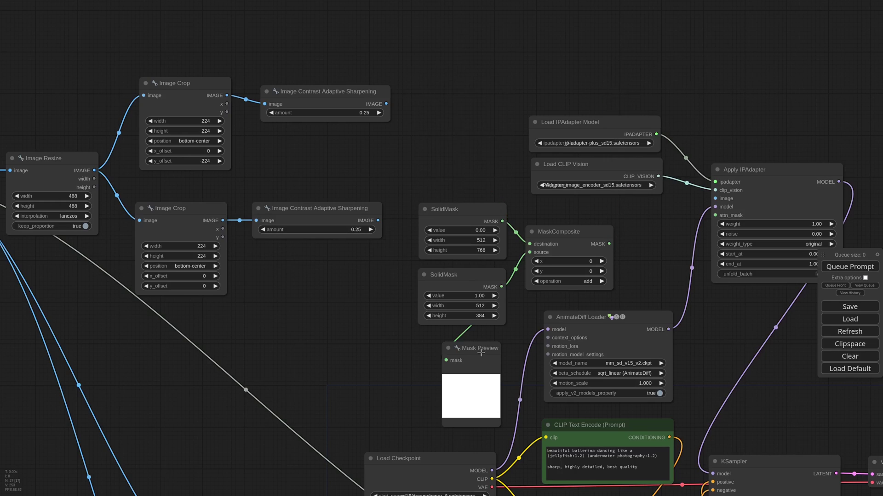
click(481, 351)
key(Delete)
Feed Apply IPAdapter's attn_mask from MaskComposite and its image from the upper sharpening node, moving the model and CLIP Vision loaders up
drag(609, 244, 609, 244)
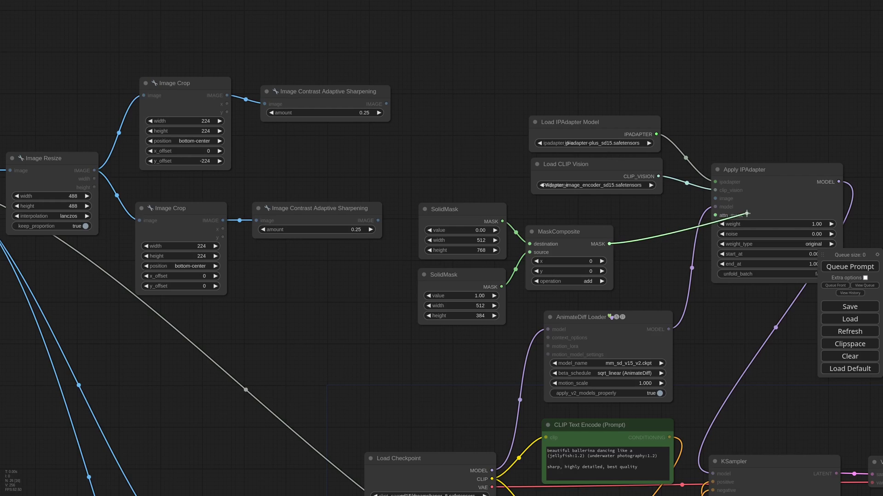
drag(747, 214, 745, 215)
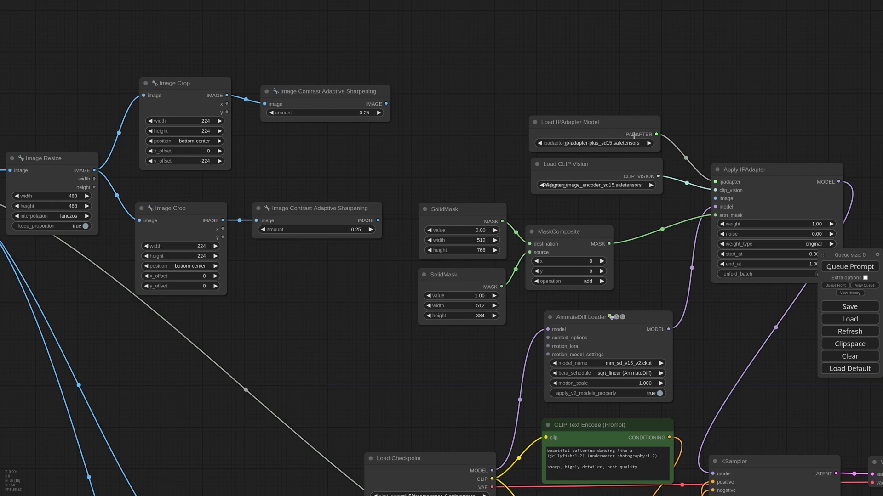
drag(634, 135, 632, 110)
drag(620, 163, 620, 142)
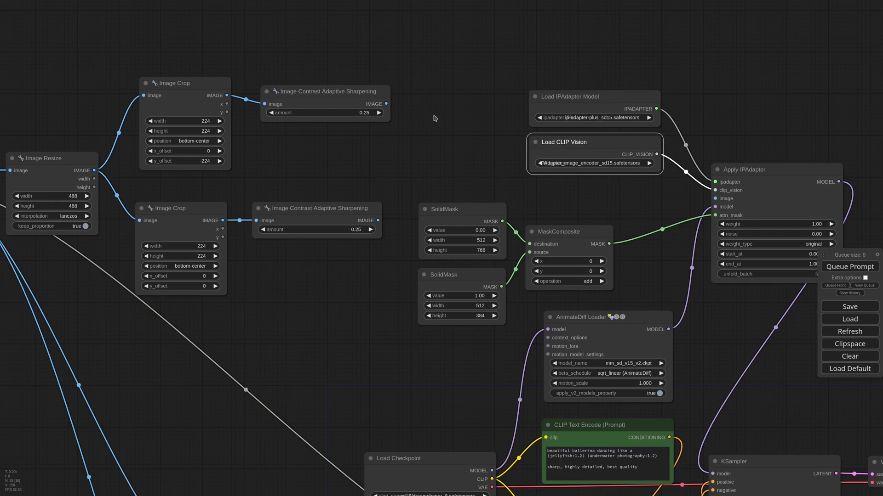
drag(386, 104, 715, 198)
Duplicate the Apply IPAdapter node with its input connections and place the copy beside the original
scroll(714, 198, down, 3)
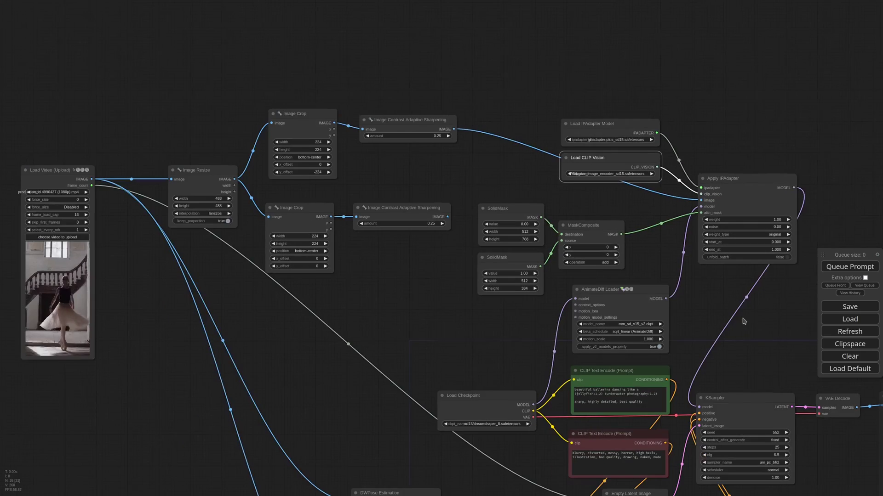
drag(743, 321, 575, 256)
click(611, 142)
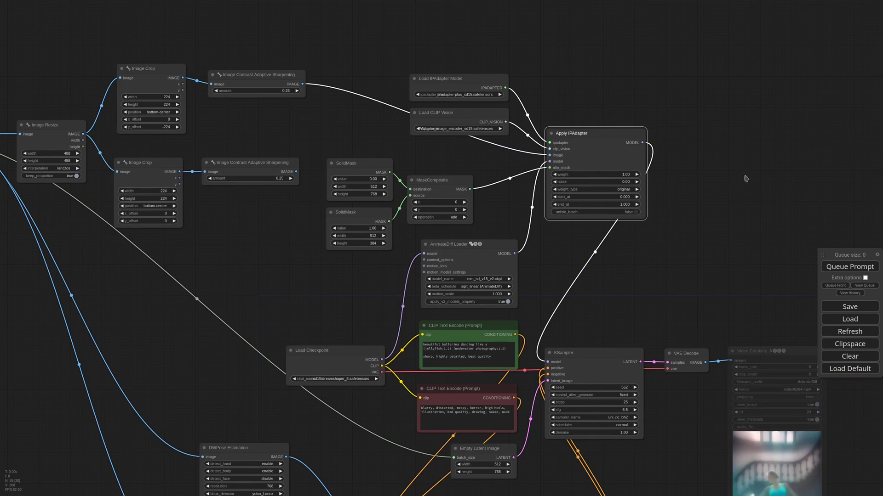
click(705, 157)
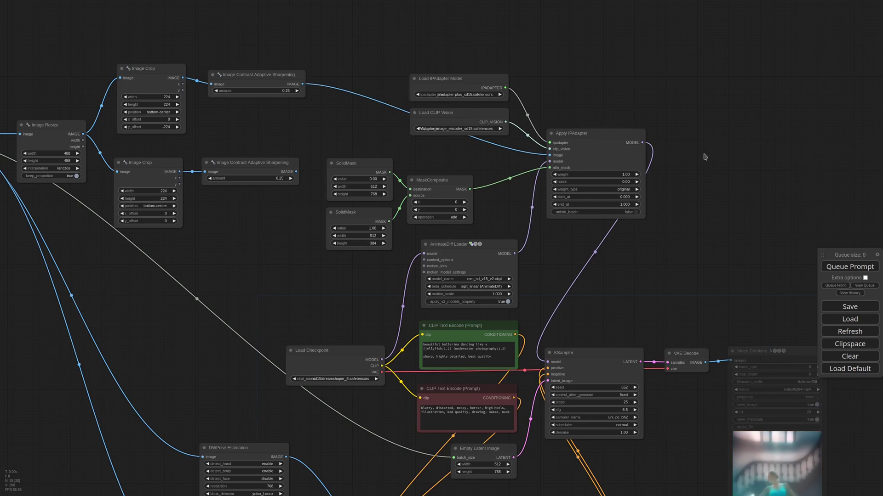
key(ctrl+shift+v)
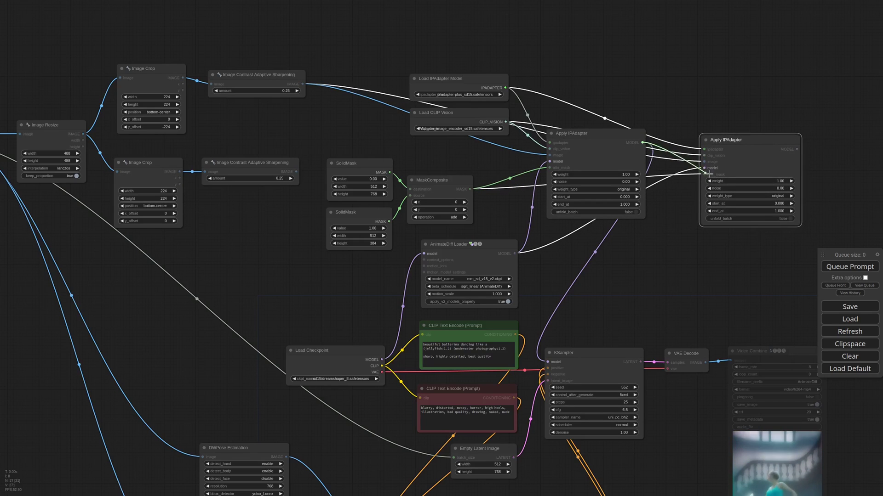
Route the first Apply IPAdapter's model through the copy into KSampler, and feed the copy's image input from the lower sharpening node
drag(730, 159, 704, 168)
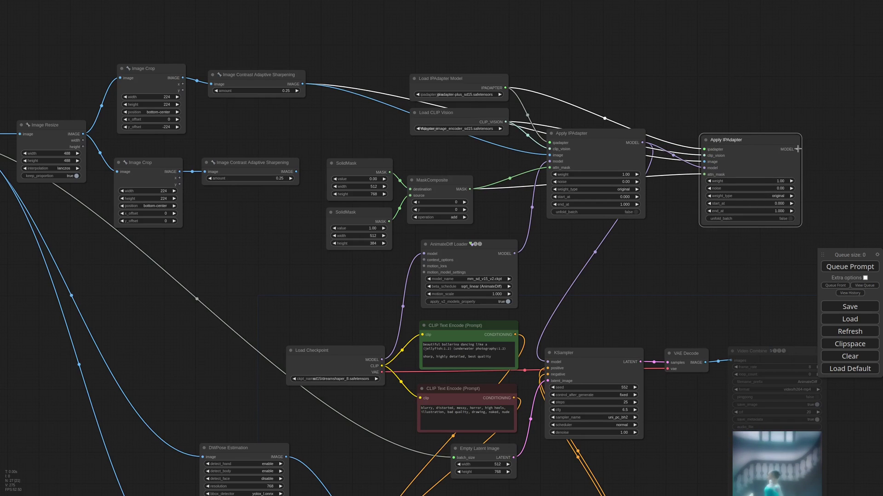
drag(798, 149, 562, 369)
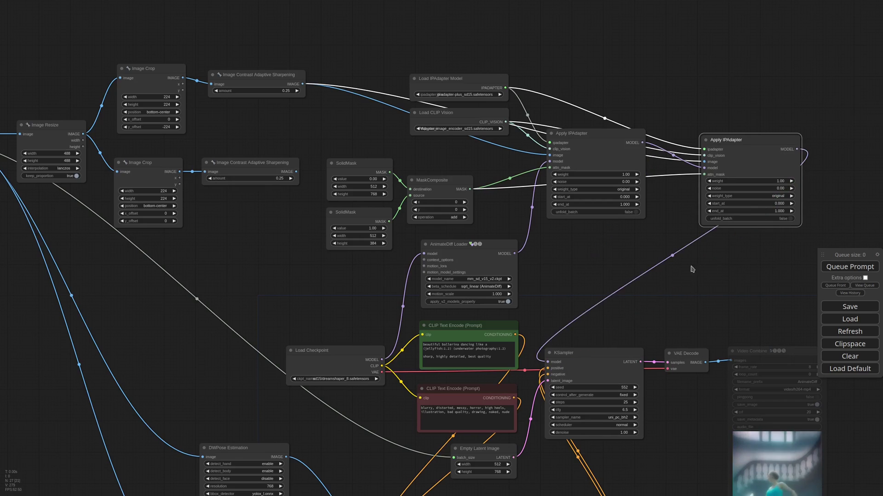
drag(601, 141, 600, 157)
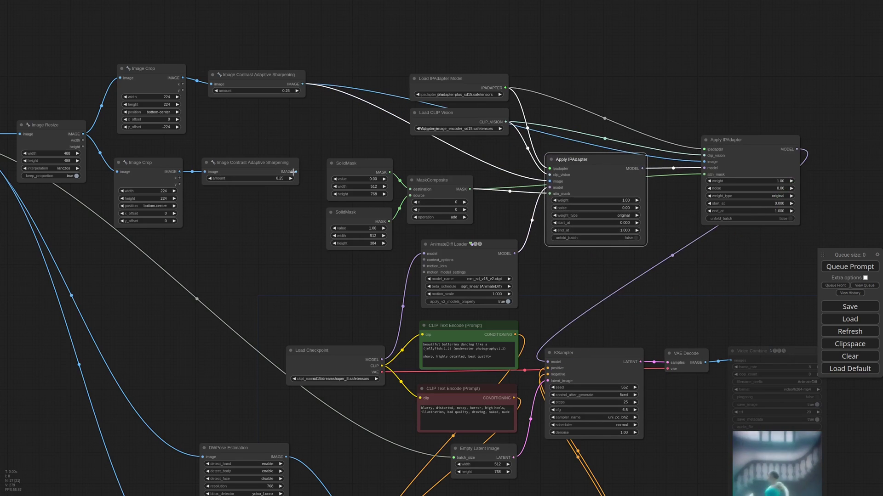
drag(293, 172, 563, 132)
Add an InvertMask node below the Apply IPAdapter nodes and wire the MaskComposite mask through it to the second node's attn_mask
scroll(589, 243, up, 3)
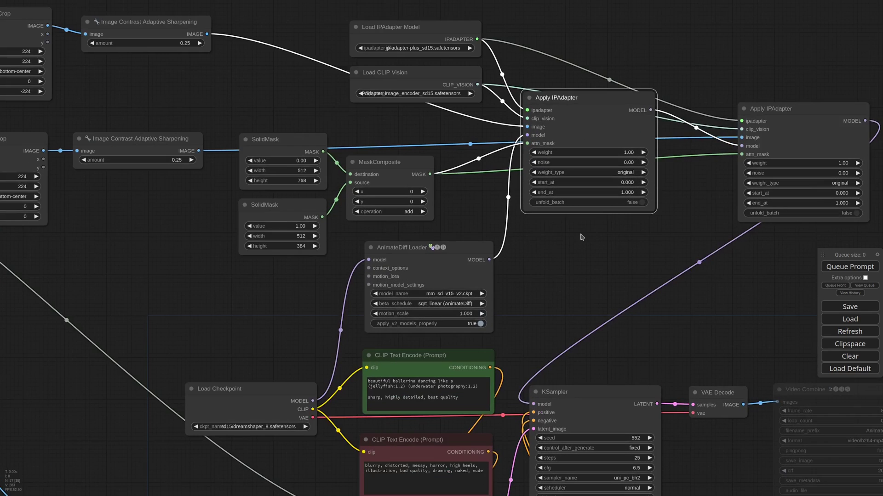
double_click(582, 236)
text(invert)
key(Return)
drag(666, 243, 741, 154)
scroll(714, 190, down, 4)
drag(661, 218, 644, 221)
Set the weight of both Apply IPAdapter nodes to 0.70
scroll(552, 68, up, 3)
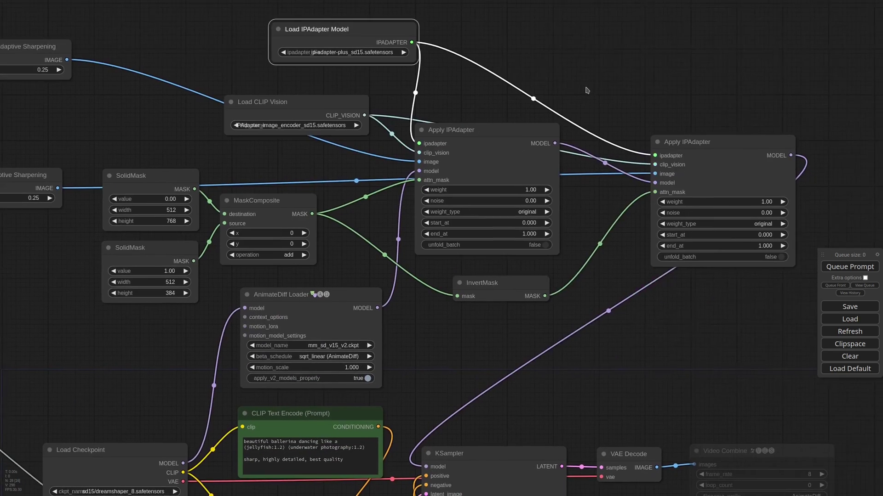
click(507, 191)
text(.7)
key(Return)
click(744, 202)
text(.7)
key(Return)
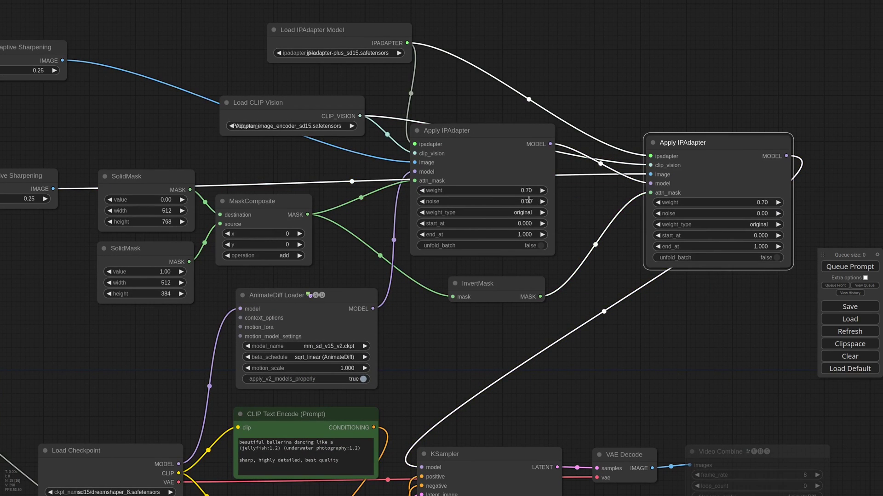
Set the noise of both Apply IPAdapter nodes to 0.33
click(511, 200)
text(.33)
key(Return)
click(756, 214)
text(.33)
key(Return)
Examine the source clip's preview in the Load Video node
scroll(588, 295, down, 8)
drag(93, 289, 309, 269)
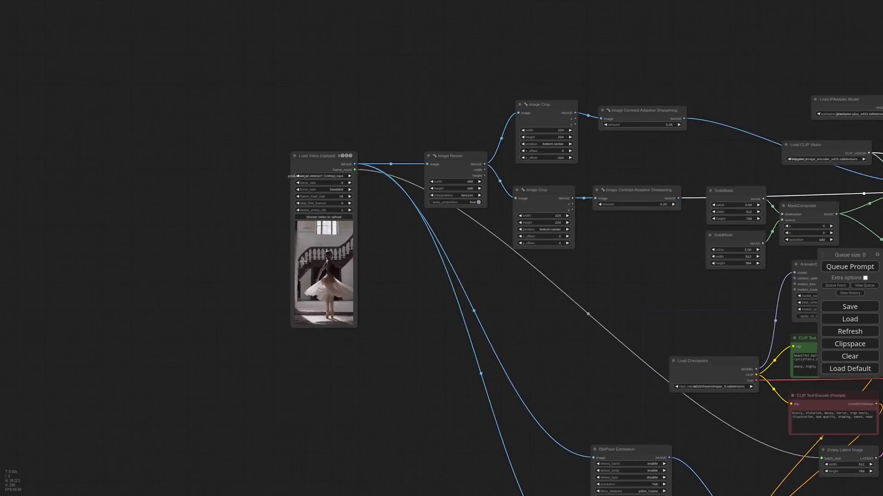
scroll(309, 269, up, 9)
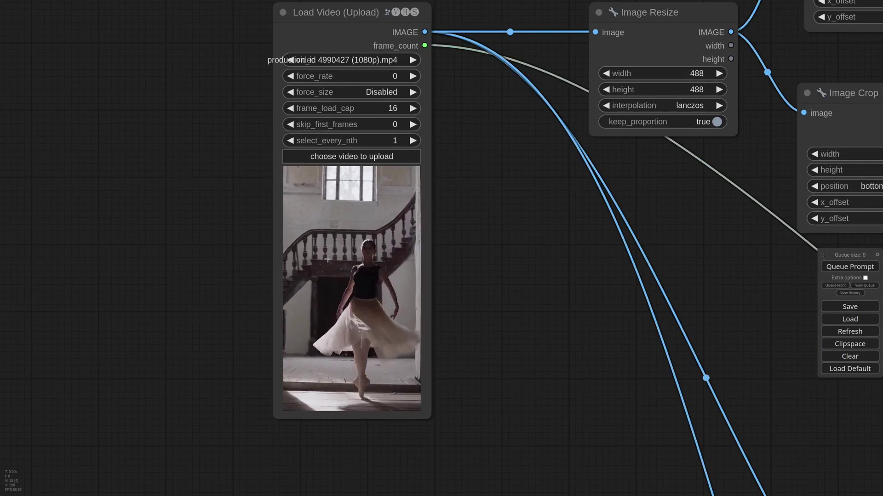
scroll(479, 217, down, 10)
Set end_at to 0.700 on both Apply IPAdapter nodes
drag(731, 140, 354, 195)
scroll(665, 265, up, 8)
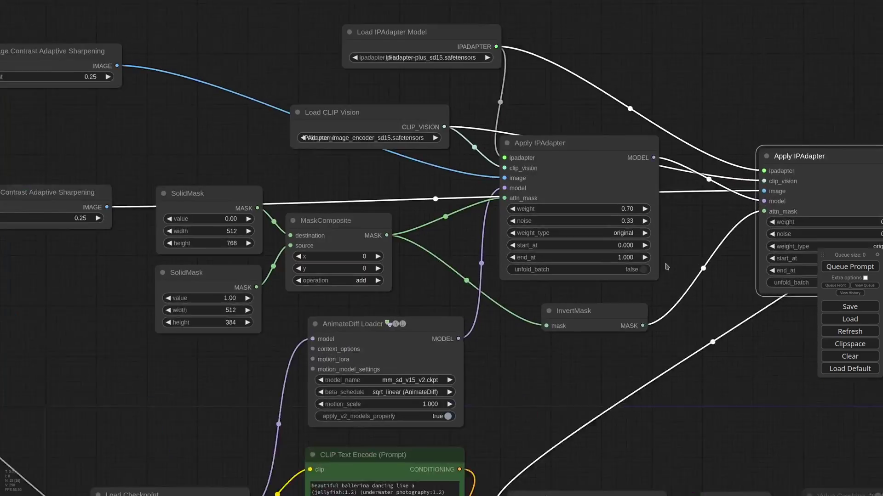
drag(744, 313, 572, 304)
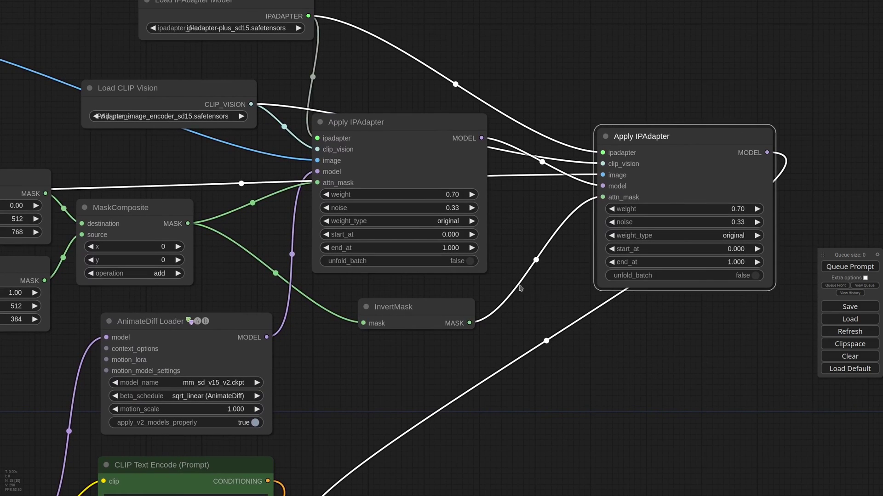
click(455, 249)
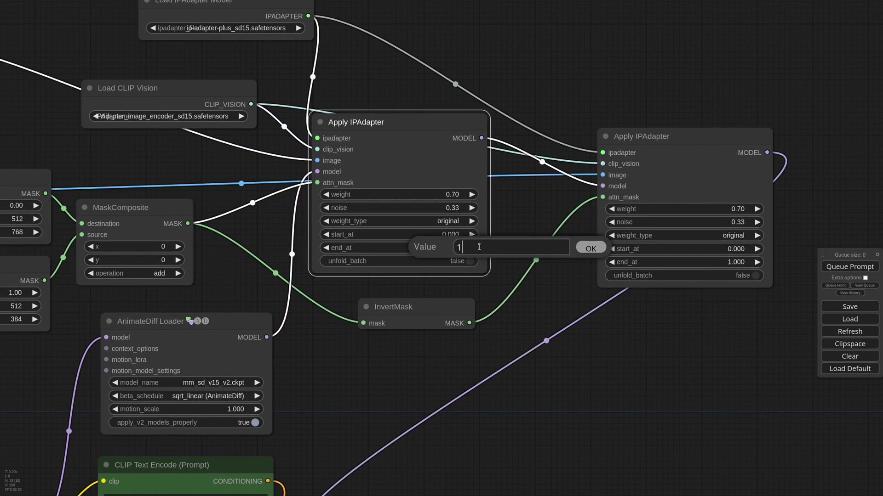
text(0.7)
key(Return)
click(736, 262)
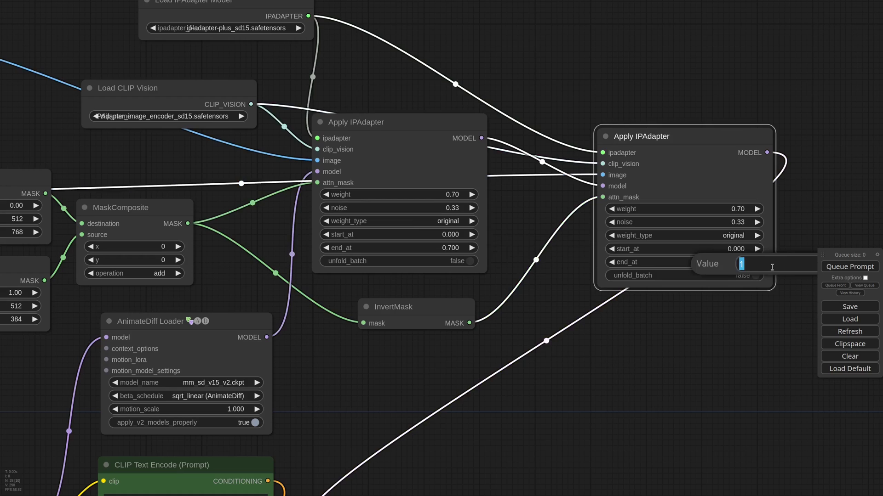
text(0.7)
key(Return)
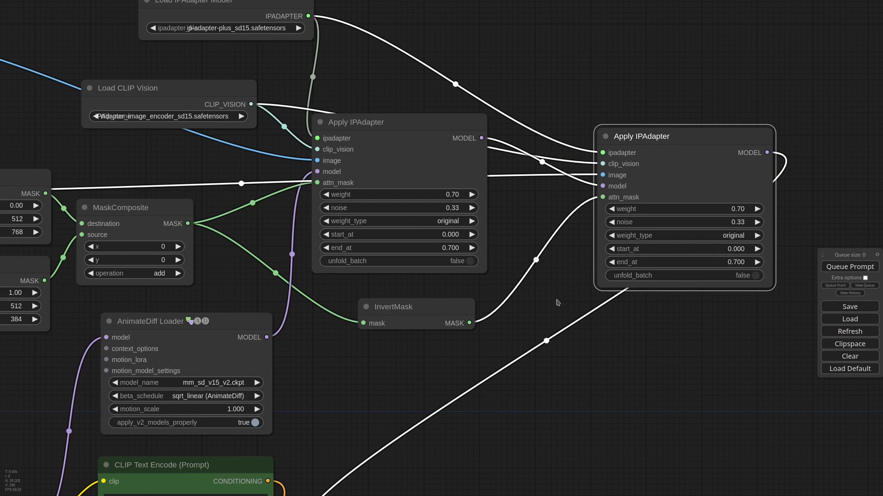
Enable unfold_batch on both Apply IPAdapter nodes
scroll(552, 304, down, 2)
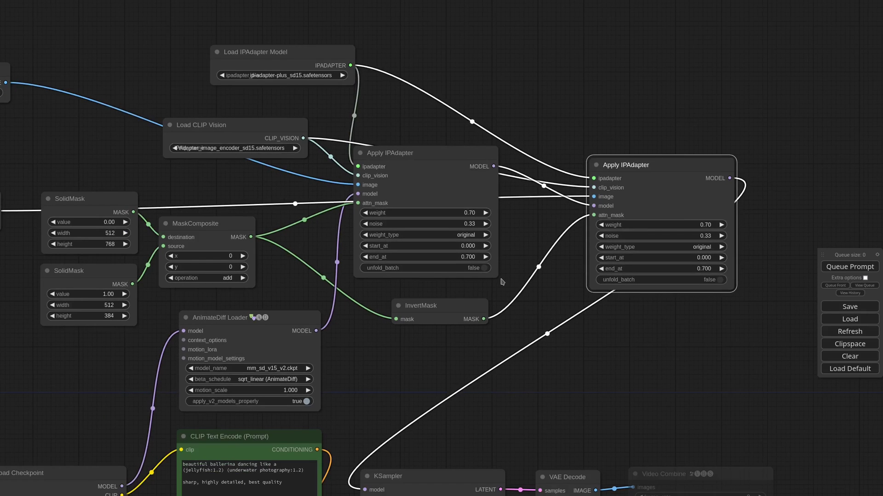
click(466, 271)
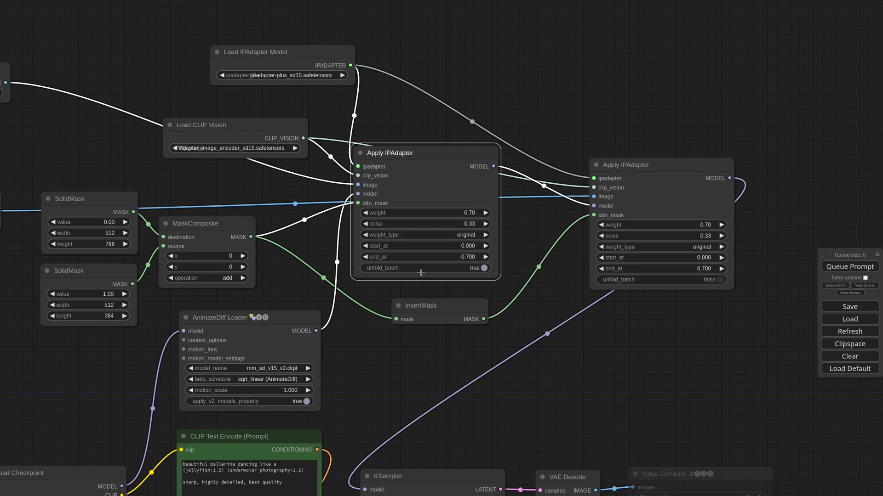
click(708, 279)
Unmute the Video Combine node and queue the workflow to generate the animation
scroll(473, 286, down, 5)
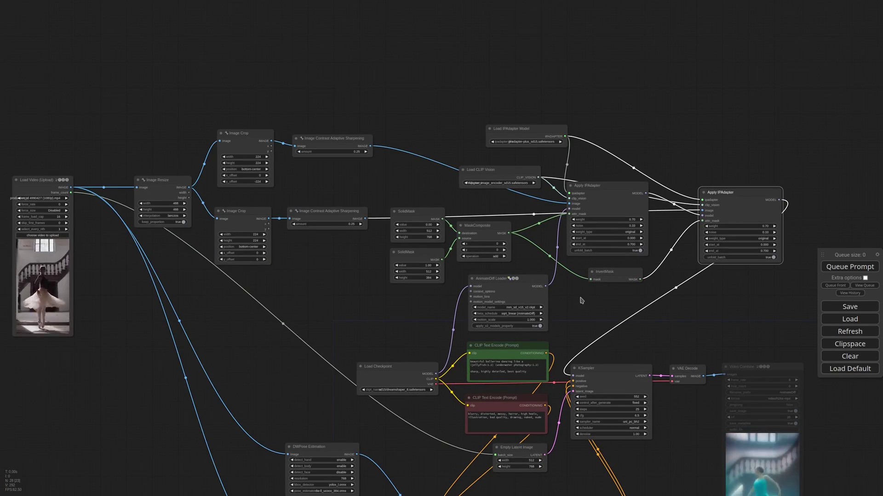
drag(8, 227, 151, 210)
scroll(150, 211, up, 3)
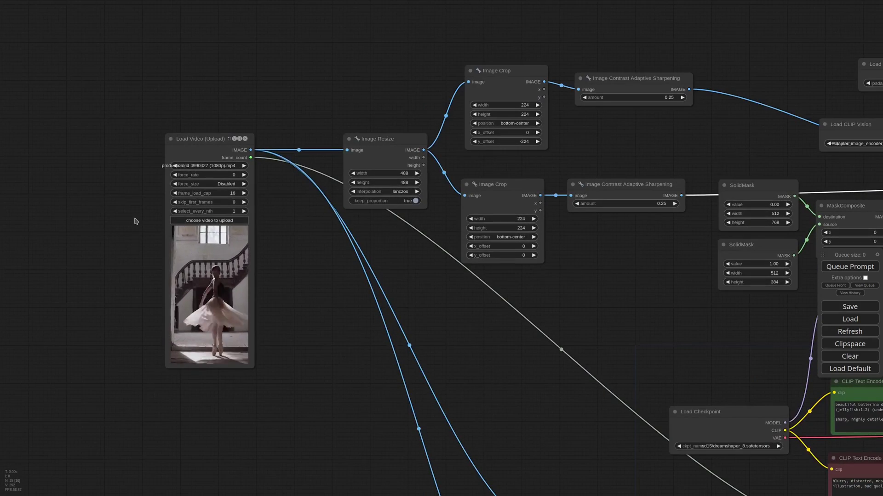
scroll(316, 309, down, 6)
drag(739, 288, 518, 213)
scroll(519, 213, up, 3)
scroll(518, 212, down, 2)
click(591, 296)
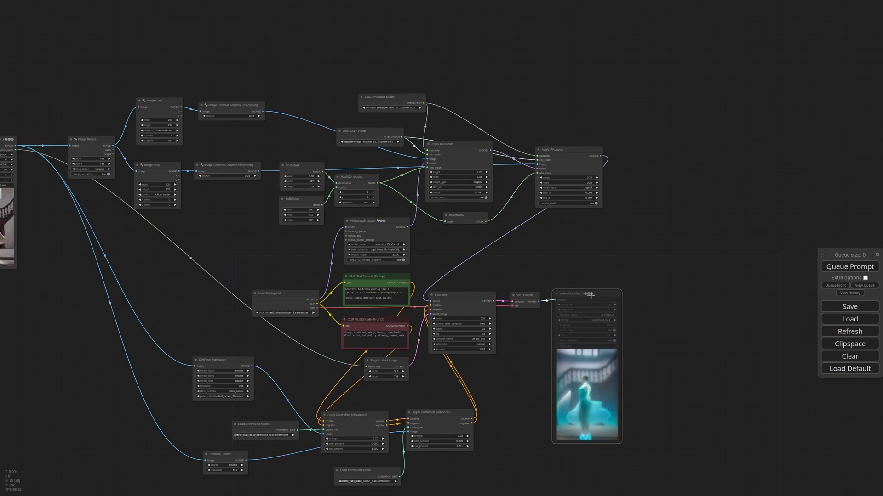
drag(657, 334, 692, 331)
scroll(640, 422, up, 9)
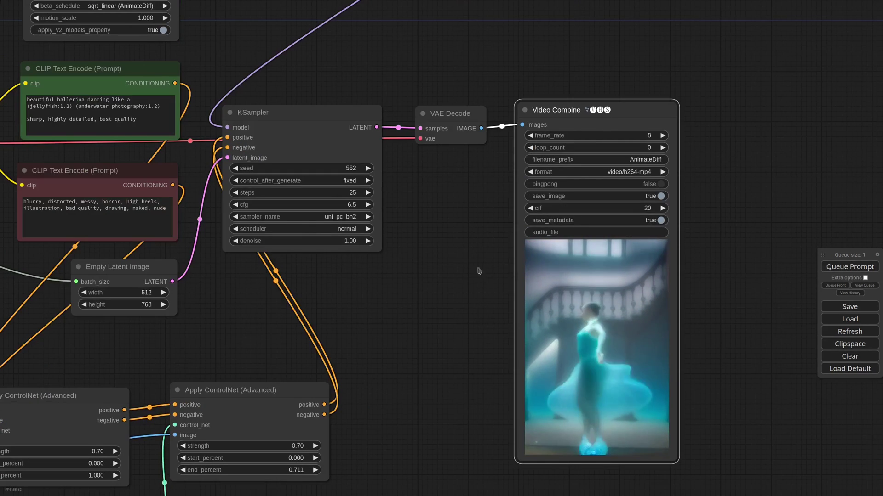
key(ctrl+Return)
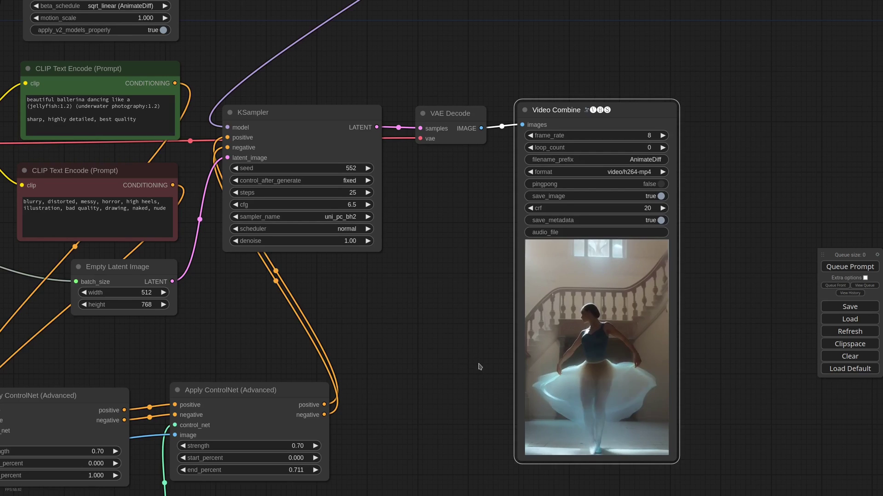
Examine the generated ballerina animation in the Video Combine preview and review the IPAdapter and ControlNet sections of the graph
scroll(480, 367, up, 3)
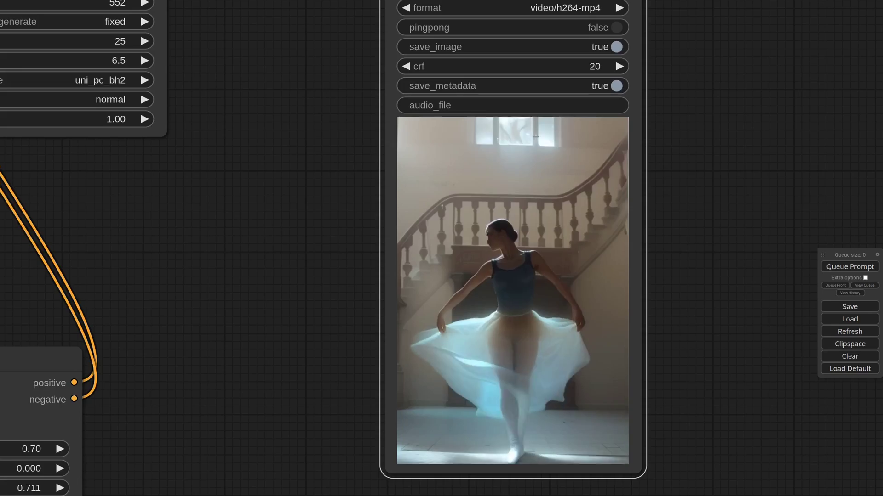
scroll(465, 215, down, 7)
drag(295, 226, 571, 300)
scroll(557, 299, down, 2)
drag(593, 70, 527, 283)
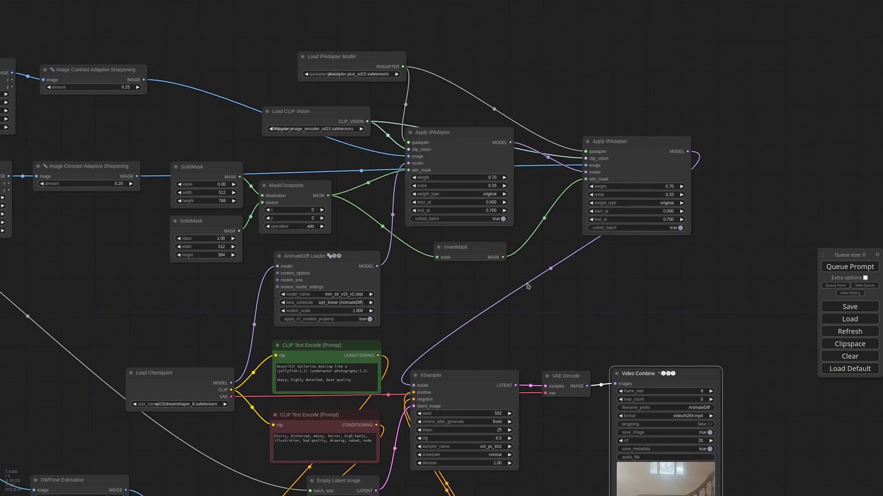
scroll(528, 286, down, 2)
drag(540, 329, 632, 153)
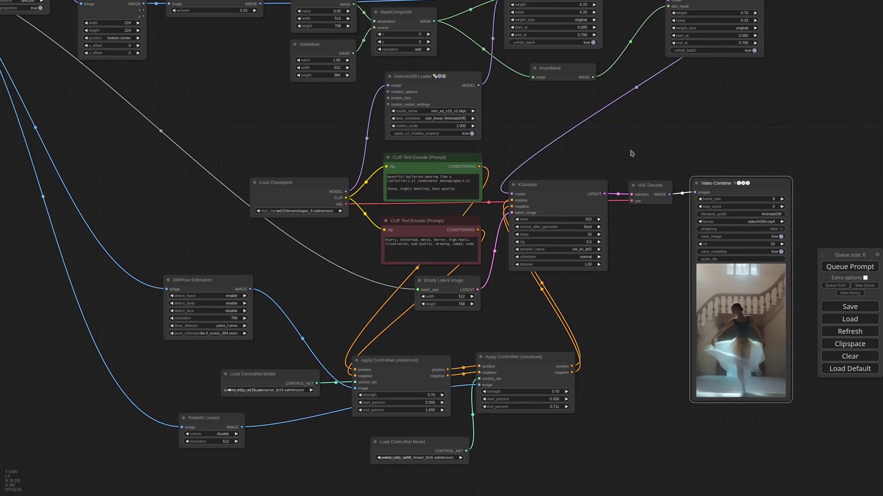
scroll(632, 153, down, 3)
Move the Load Video node nearer to the rest of the graph and reposition the second Apply ControlNet node
drag(53, 7, 93, 45)
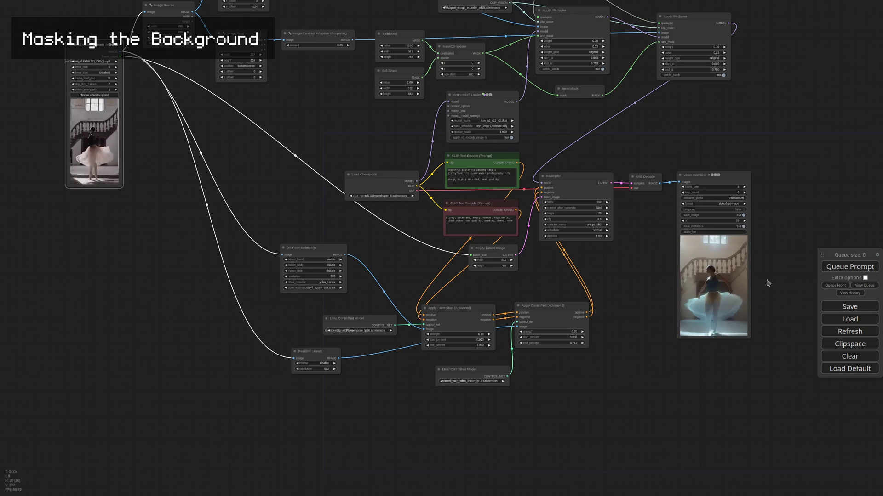
scroll(755, 282, up, 8)
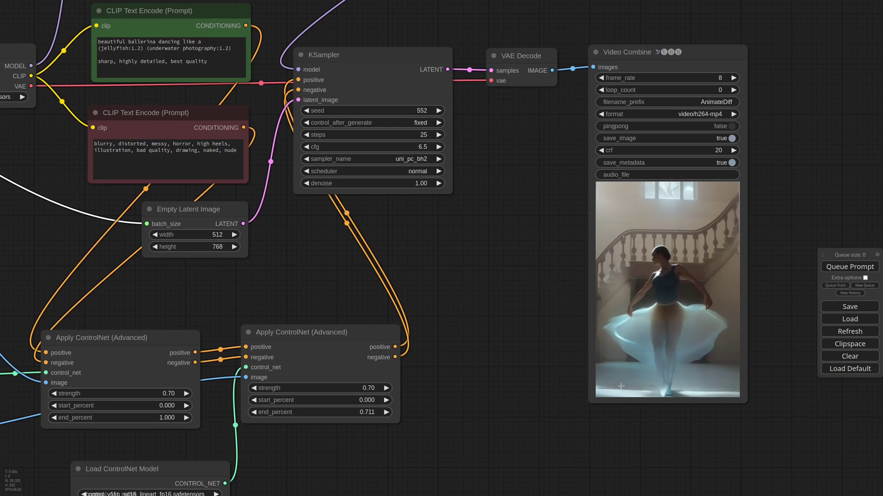
scroll(437, 362, down, 7)
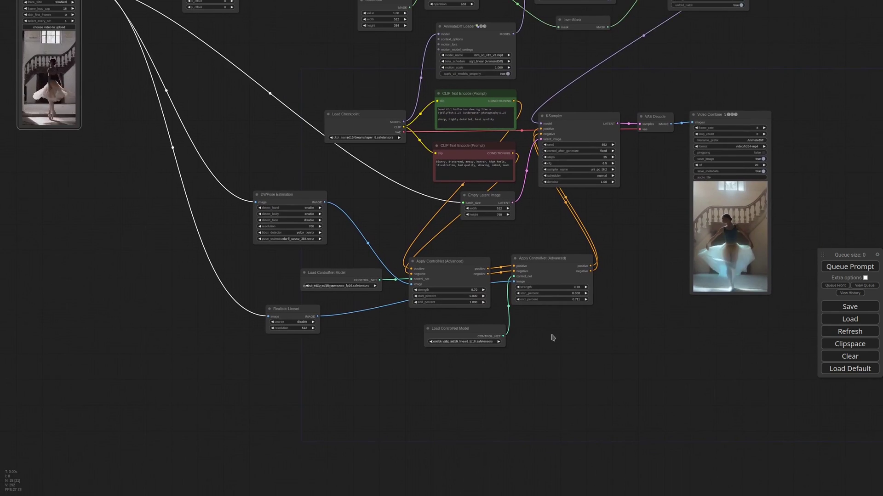
scroll(632, 198, up, 4)
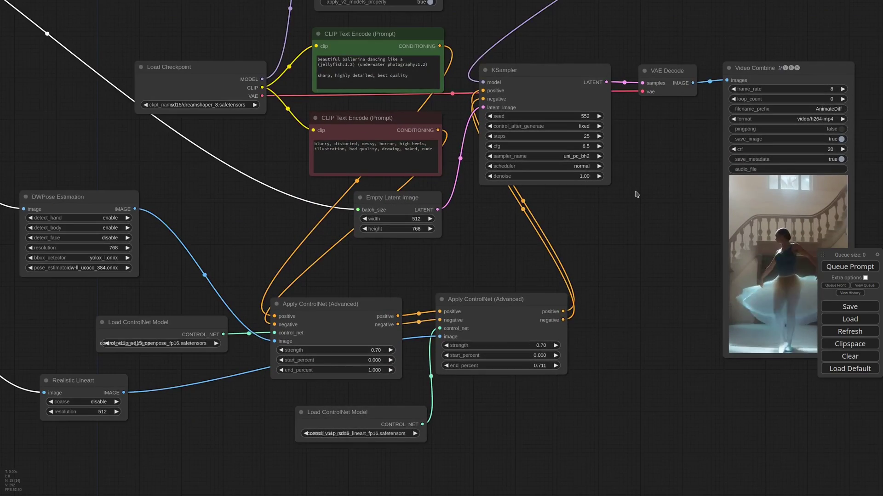
scroll(598, 202, up, 1)
scroll(597, 202, up, 1)
drag(587, 253, 559, 250)
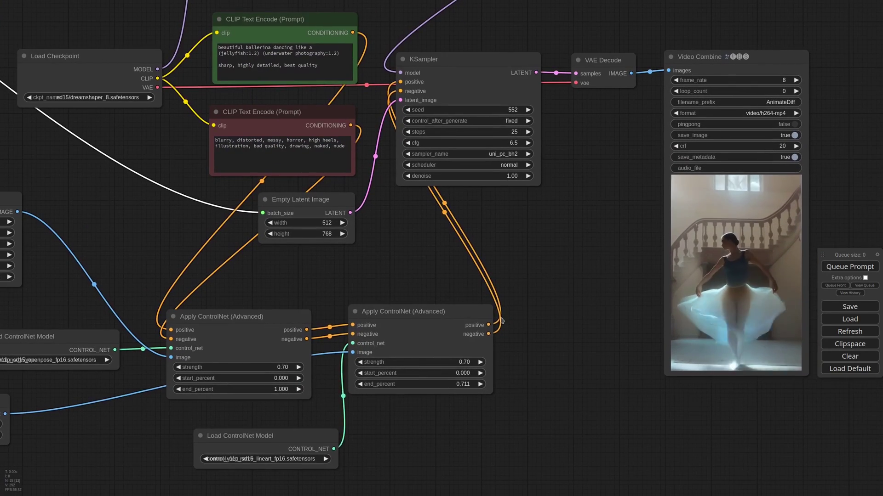
drag(440, 314, 467, 304)
scroll(439, 278, down, 7)
drag(159, 207, 410, 249)
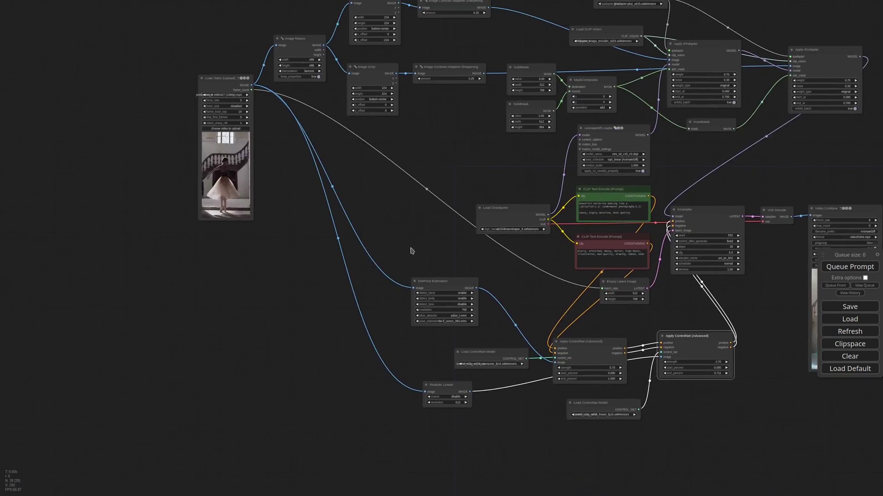
Add a OneFormer COCO Segmentor node below the Load Video node and feed it the loaded video frames
scroll(195, 150, up, 8)
scroll(410, 234, down, 7)
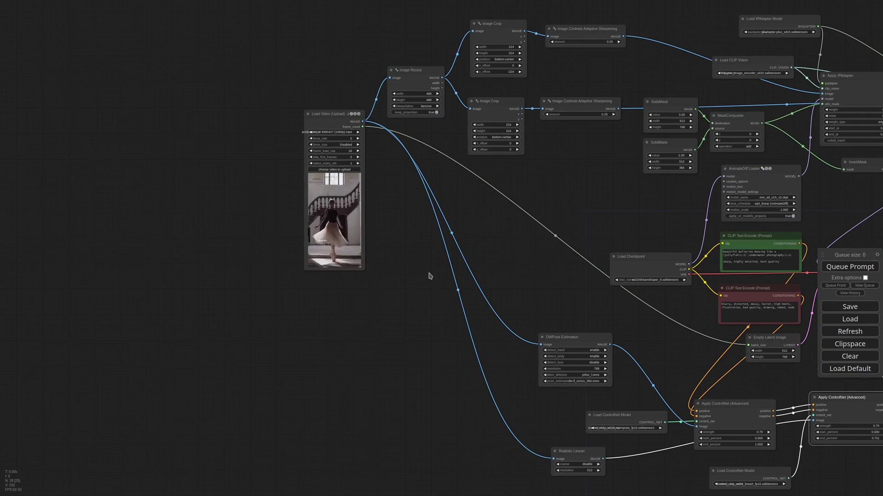
scroll(335, 207, up, 7)
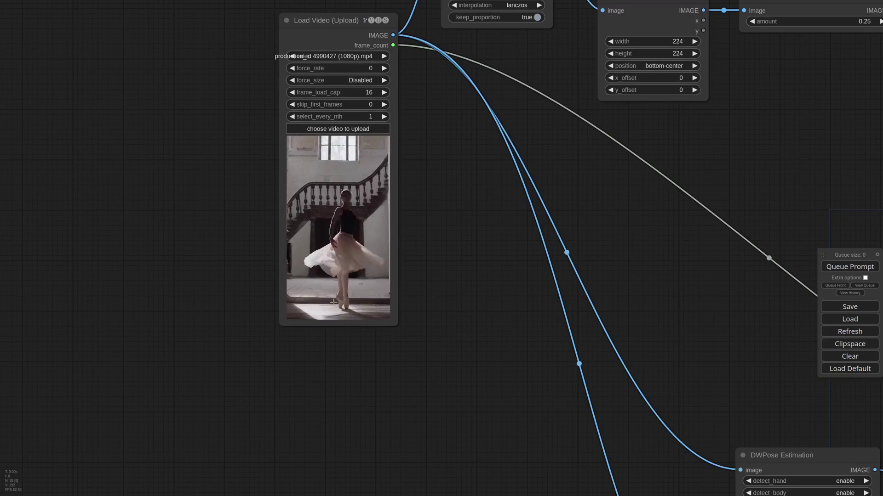
scroll(410, 320, down, 5)
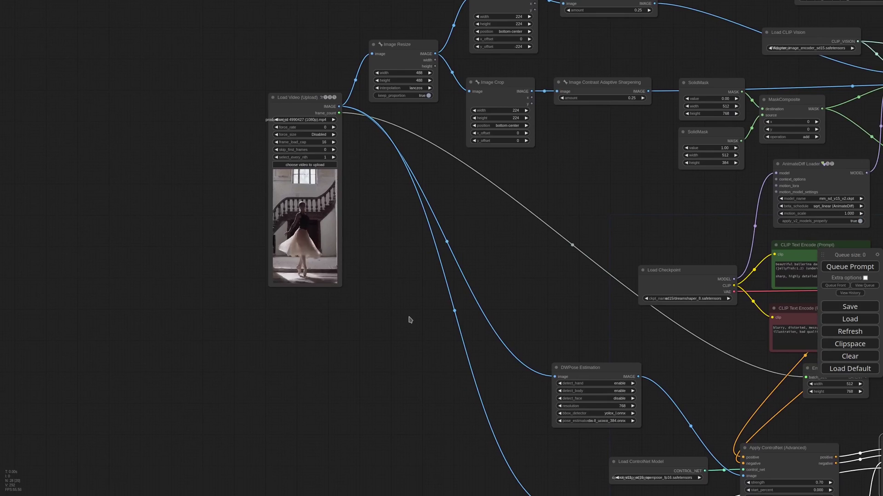
double_click(410, 319)
text(seg)
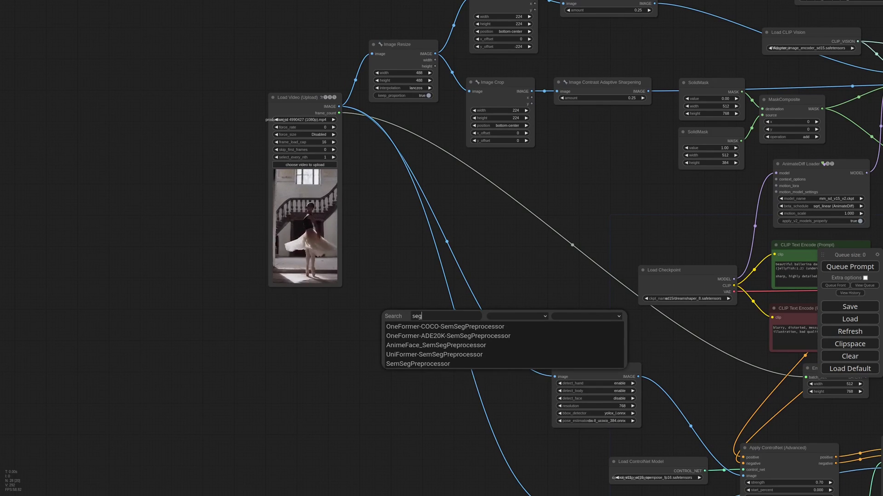
key(Return)
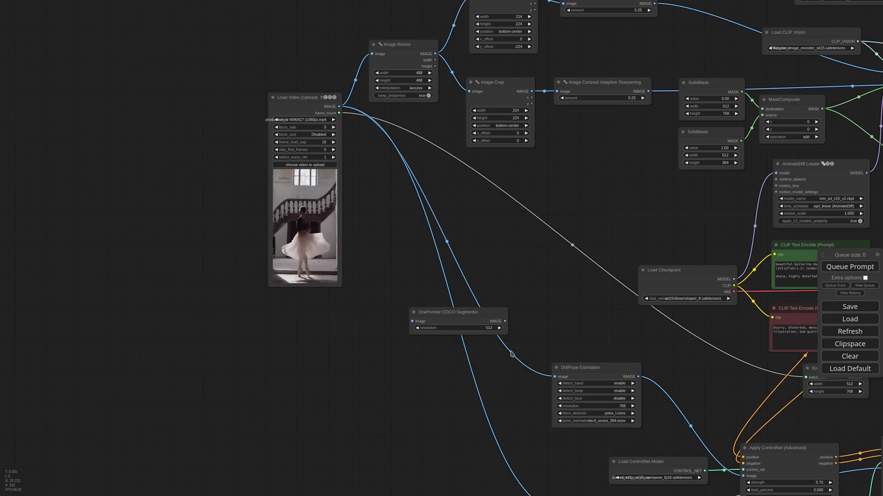
scroll(501, 340, up, 4)
drag(447, 324, 426, 359)
scroll(484, 348, down, 5)
scroll(484, 348, up, 1)
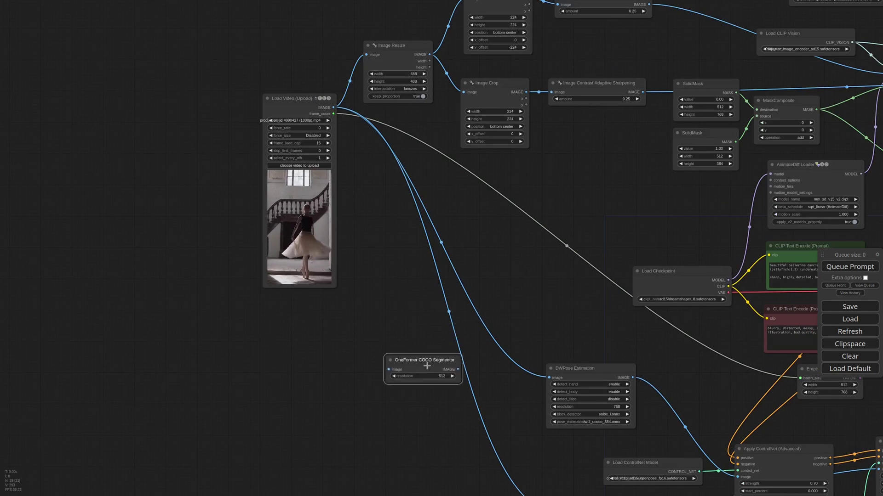
drag(334, 108, 405, 367)
Mute the Video Combine node
scroll(633, 335, down, 4)
drag(633, 335, 385, 262)
click(703, 223)
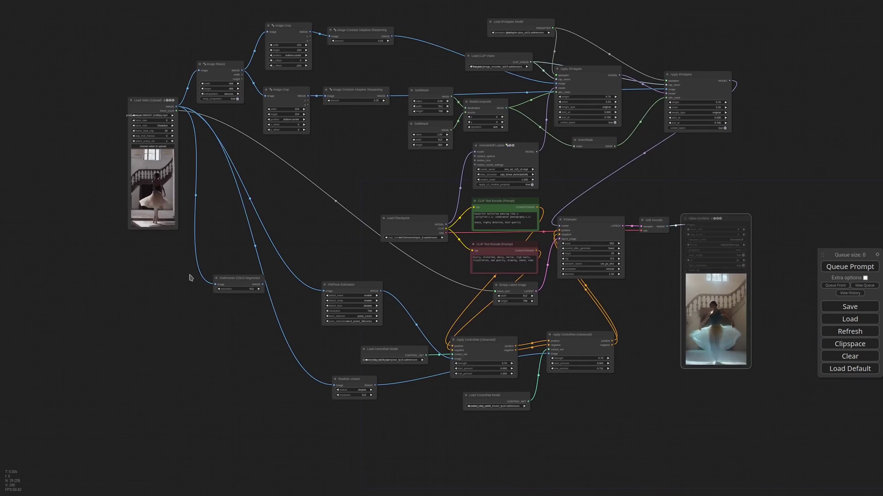
Attach a Preview Image node to the OneFormer COCO Segmentor's output and queue the workflow
scroll(191, 275, up, 5)
drag(307, 291, 363, 228)
click(382, 284)
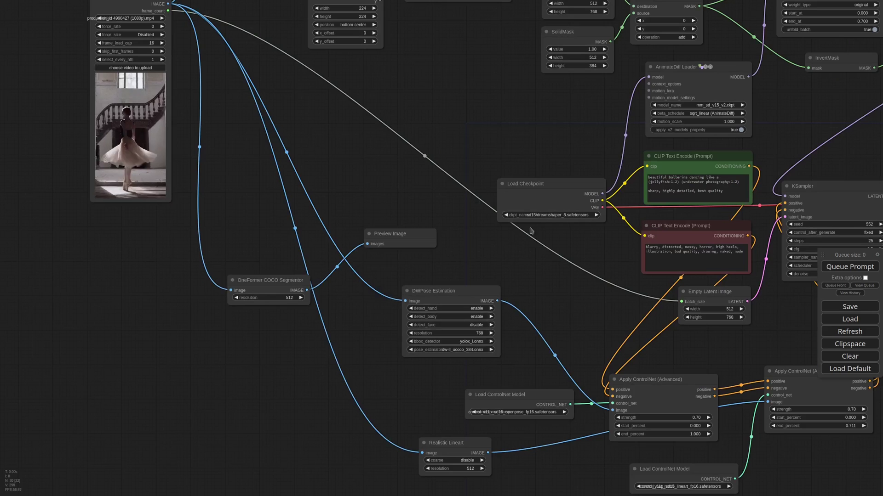
key(ctrl+Return)
Move the segmentor and its Preview Image node closer to Load Video and inspect the first frame's segmentation
drag(274, 280, 246, 212)
drag(397, 229, 492, 147)
click(318, 256)
scroll(362, 292, up, 6)
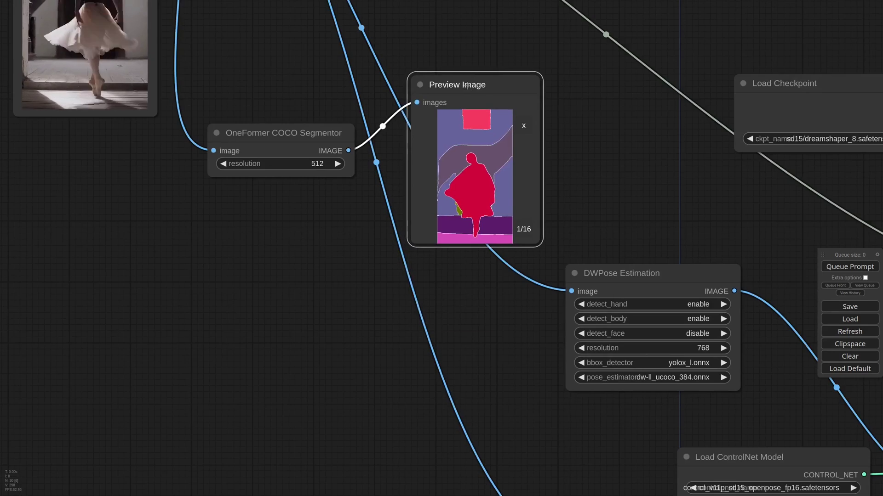
scroll(494, 148, up, 3)
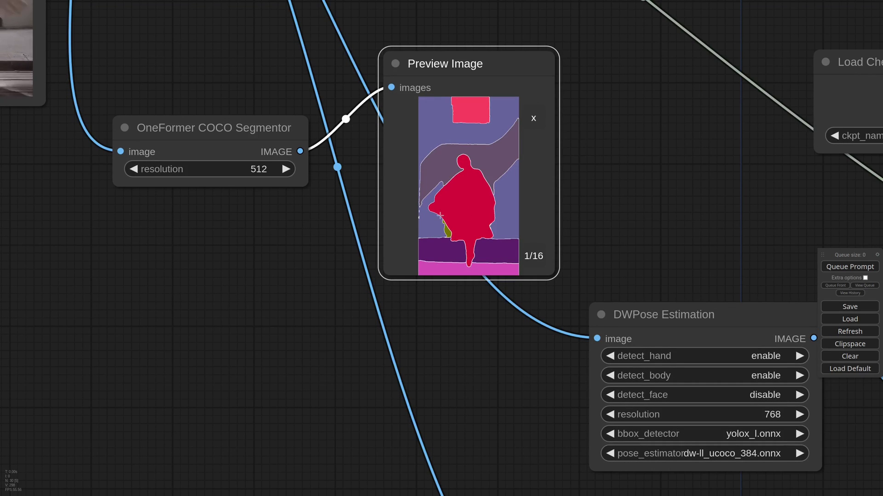
scroll(483, 235, down, 4)
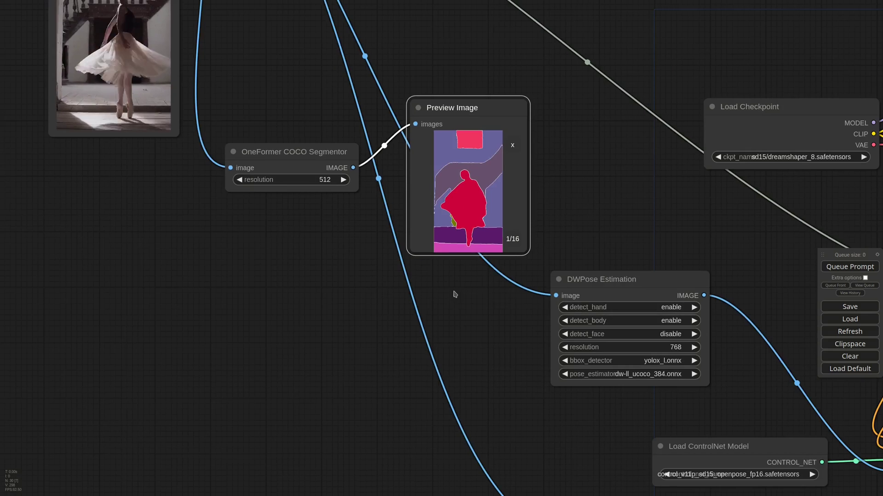
Add a Mask From Color node and place it below the segmentor and its image preview
double_click(444, 292)
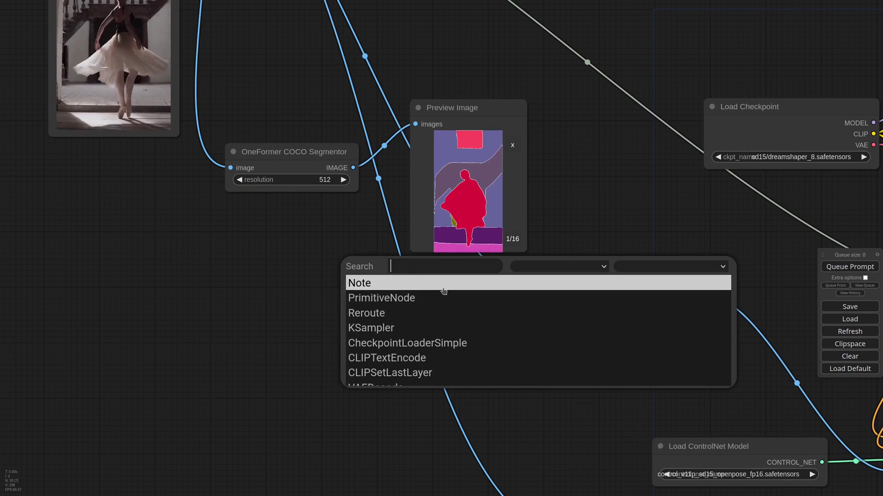
text(maskfr)
key(Return)
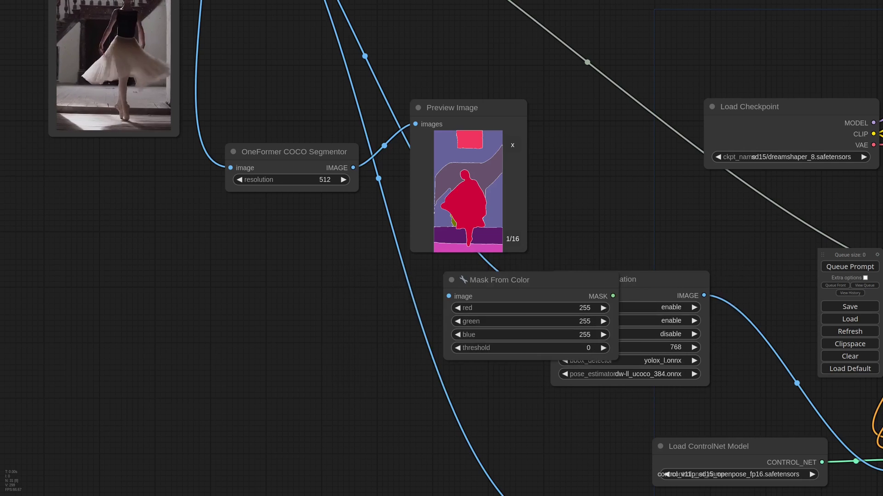
drag(533, 282, 415, 285)
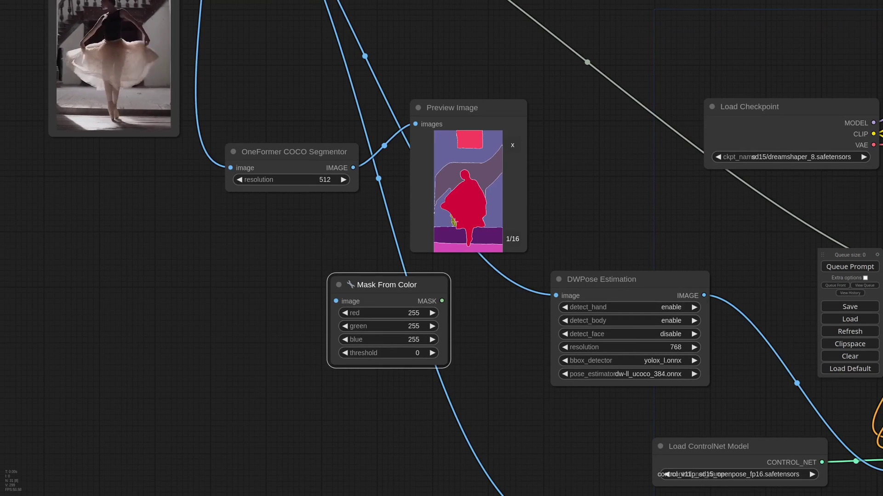
Set Mask From Color to red 220, green 60 and blue 20, and connect the segmentor's image to it
scroll(464, 218, up, 6)
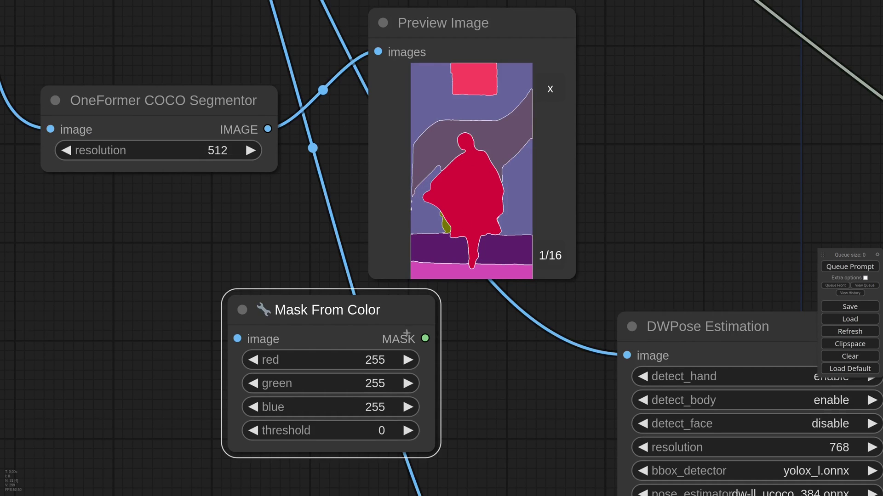
click(377, 360)
key(Return)
click(381, 381)
text(60)
key(Return)
click(400, 407)
text(20)
key(Return)
scroll(302, 277, down, 8)
scroll(286, 228, up, 3)
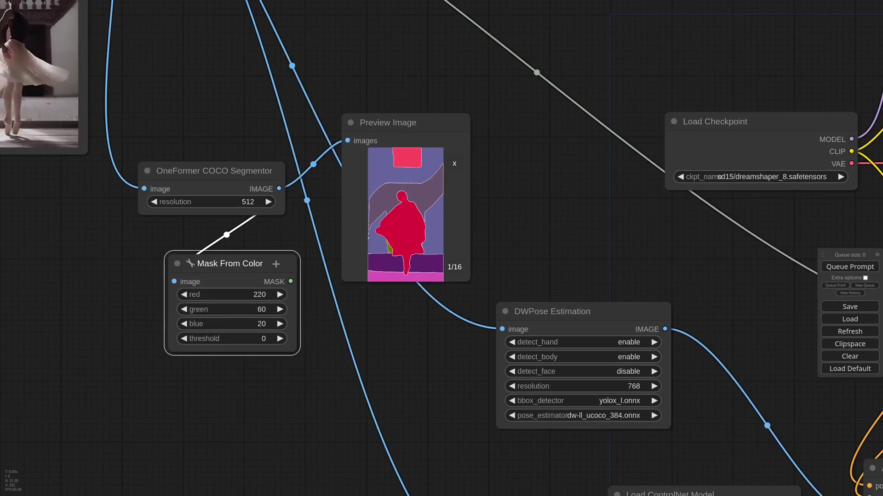
Attach a Mask Preview node to the Mask From Color output and queue the workflow
drag(292, 282, 307, 305)
text(maskp)
key(Return)
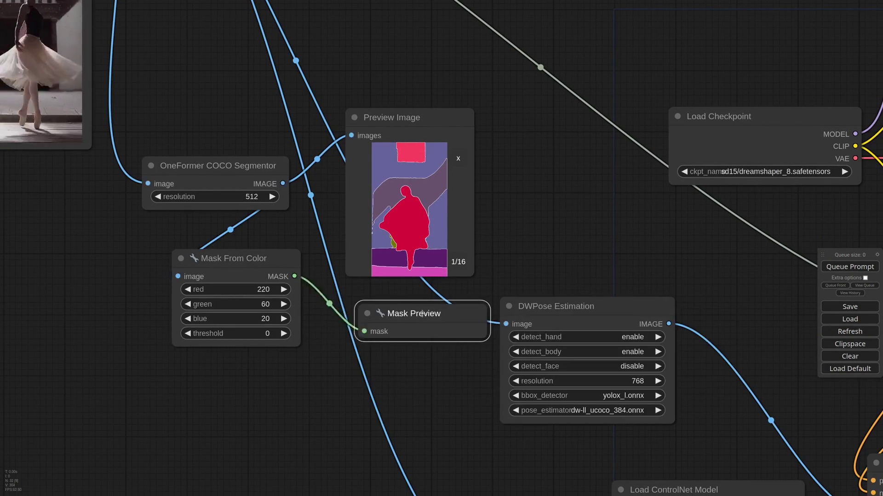
scroll(331, 390, down, 5)
scroll(321, 365, up, 5)
Set Mask From Color's green to 20 and blue to 60, and queue the workflow again
click(257, 294)
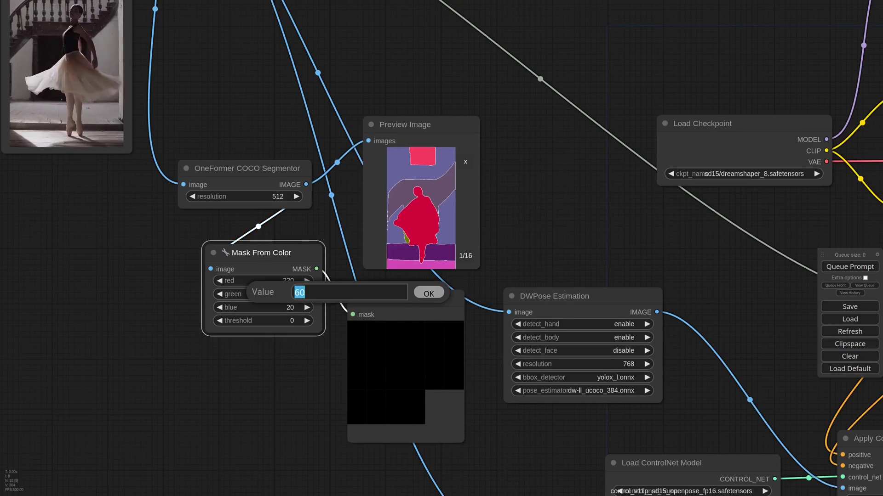
text(20)
key(Return)
click(258, 308)
text(60)
key(Return)
click(849, 267)
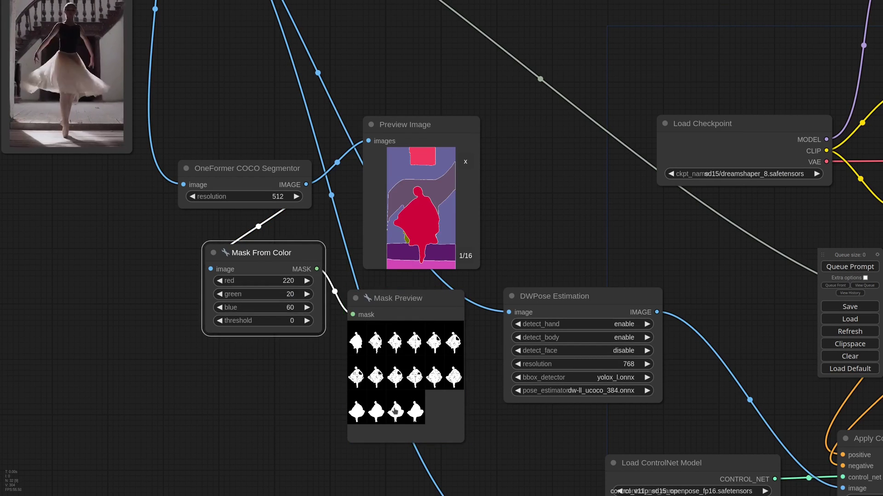
Set Mask From Color's threshold to 1, queue the workflow and inspect a preview mask up close
scroll(392, 421, up, 6)
scroll(418, 399, up, 7)
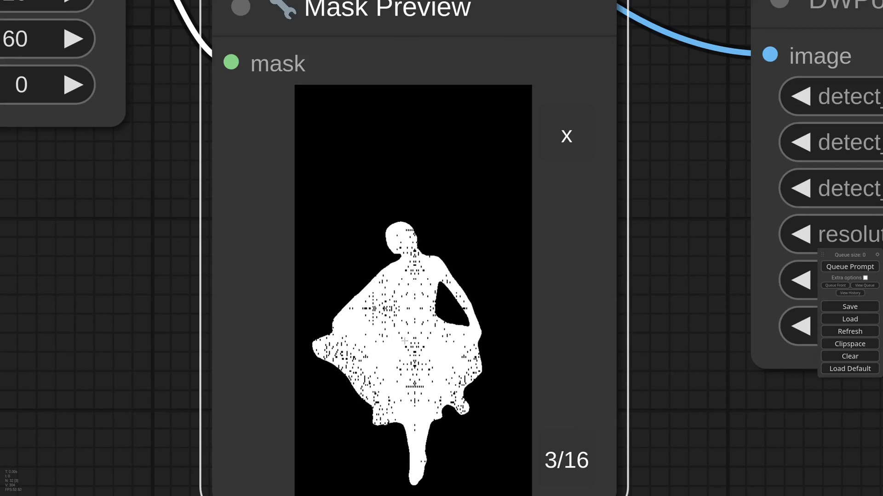
scroll(404, 341, down, 8)
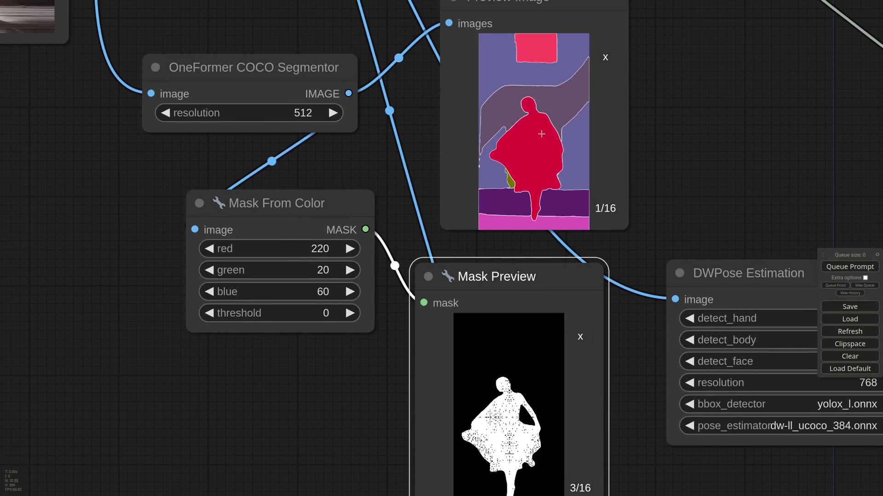
click(349, 313)
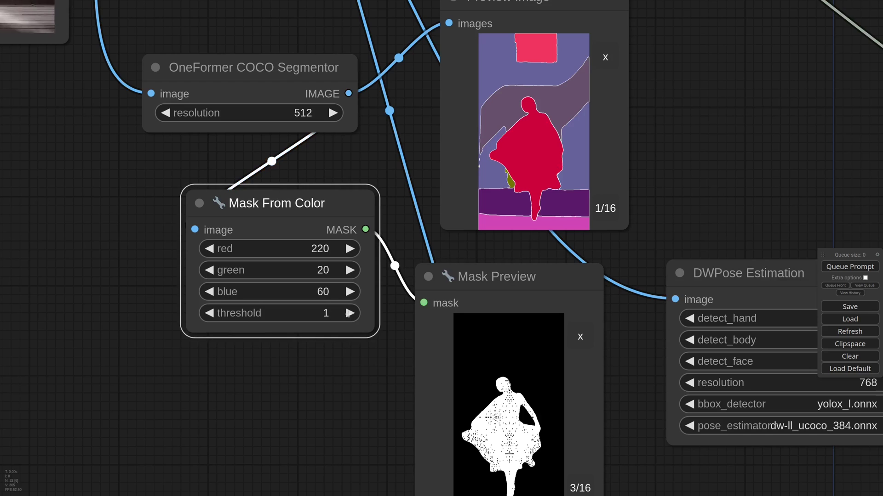
click(849, 267)
scroll(515, 469, up, 10)
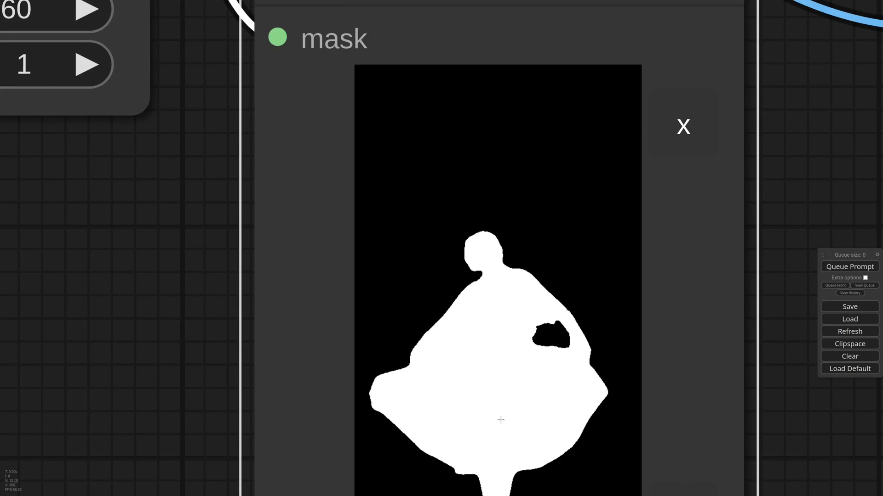
scroll(501, 419, down, 11)
click(564, 318)
Delete the Mask Preview node and the segmentor's Preview Image node
scroll(391, 165, down, 11)
drag(390, 164, 348, 269)
drag(391, 212, 395, 140)
drag(406, 305, 338, 340)
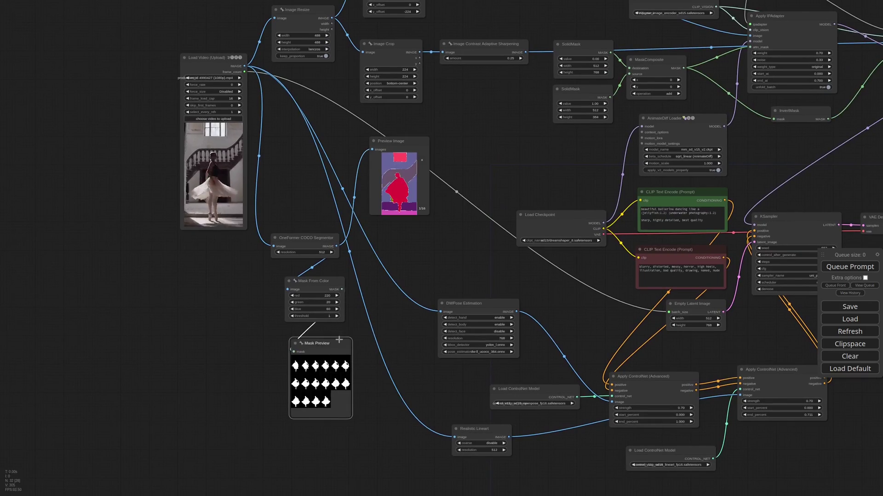
key(Delete)
click(399, 142)
key(Delete)
Place Mask From Color directly beneath OneFormer COCO Segmentor
scroll(398, 233, up, 3)
drag(311, 297, 322, 292)
scroll(393, 249, down, 1)
drag(403, 237, 372, 214)
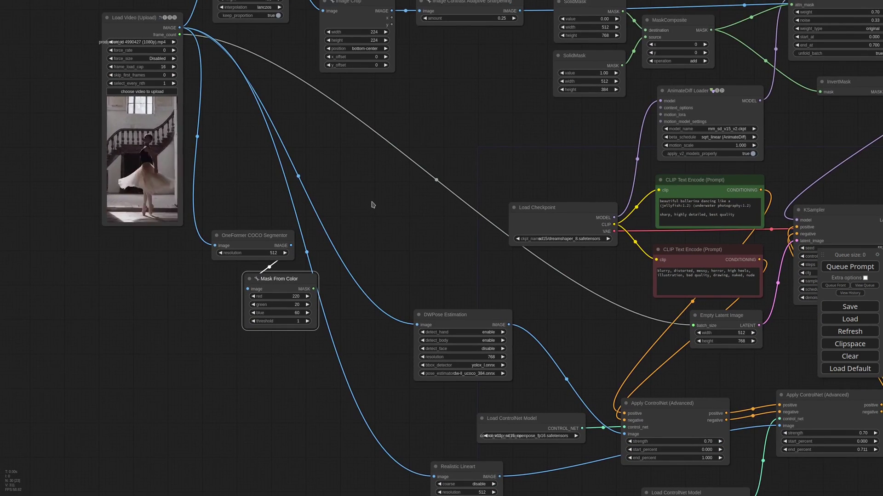
scroll(372, 203, up, 1)
drag(337, 183, 380, 236)
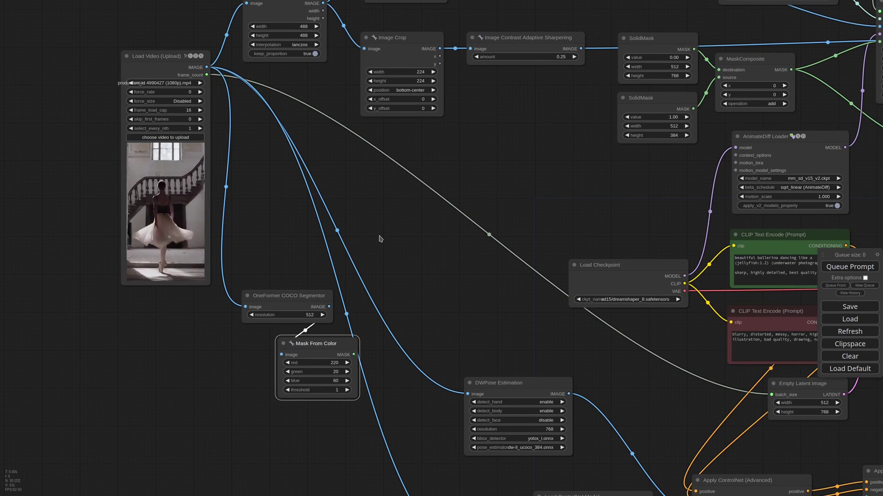
drag(325, 340, 328, 338)
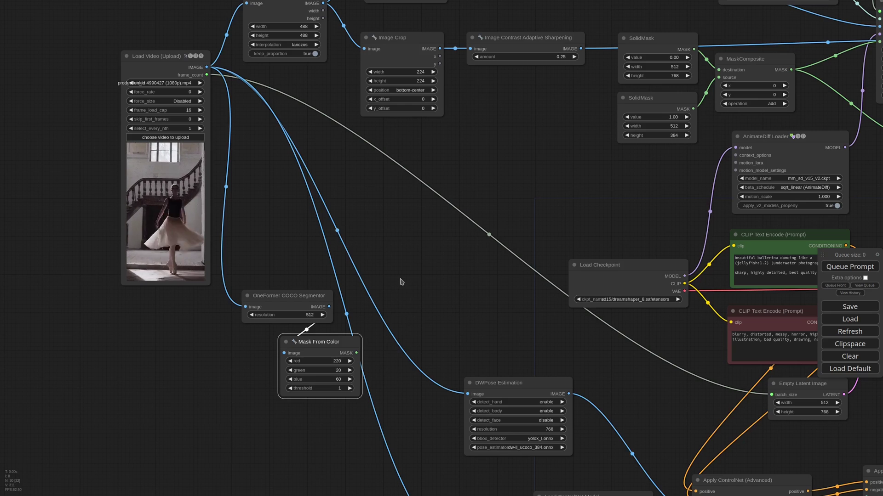
Add a GrowMask node beside Mask From Color and feed Mask From Color's mask into it
scroll(392, 325, up, 1)
double_click(393, 324)
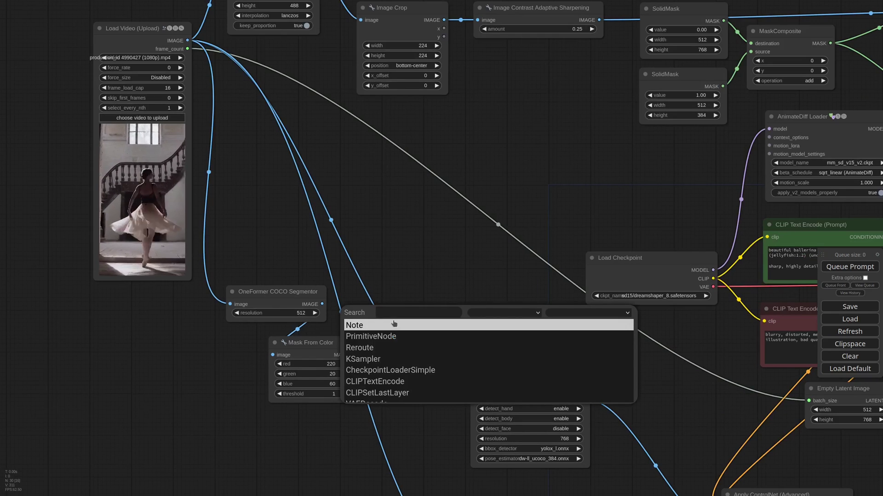
text(grow)
key(Return)
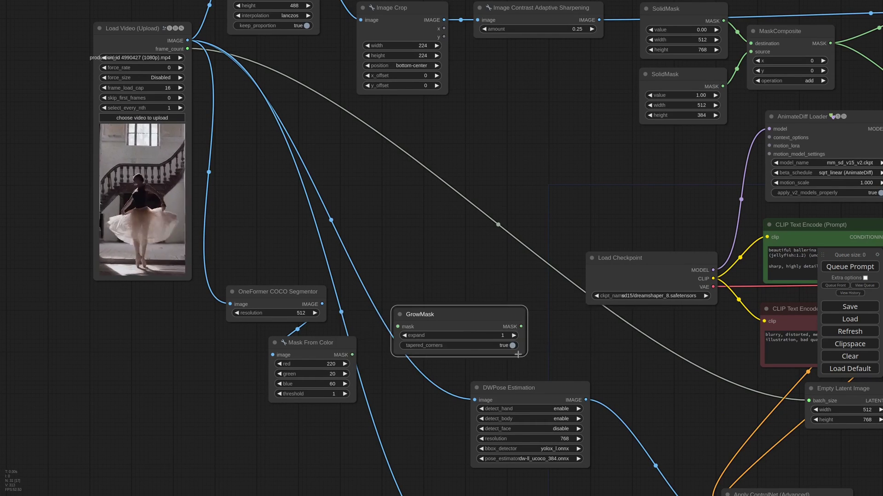
drag(517, 354, 474, 355)
drag(352, 355, 398, 327)
drag(425, 314, 407, 322)
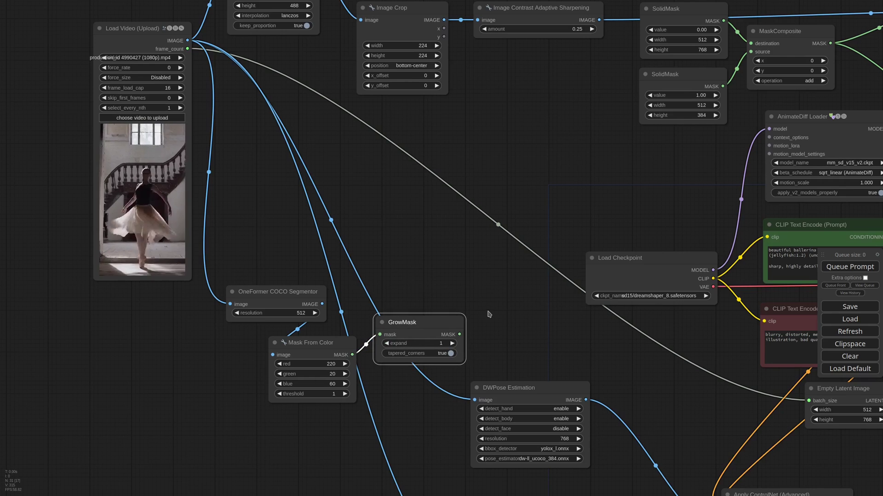
Add a Mask Blur node beside GrowMask and connect GrowMask's mask output to it
double_click(495, 310)
text(blur)
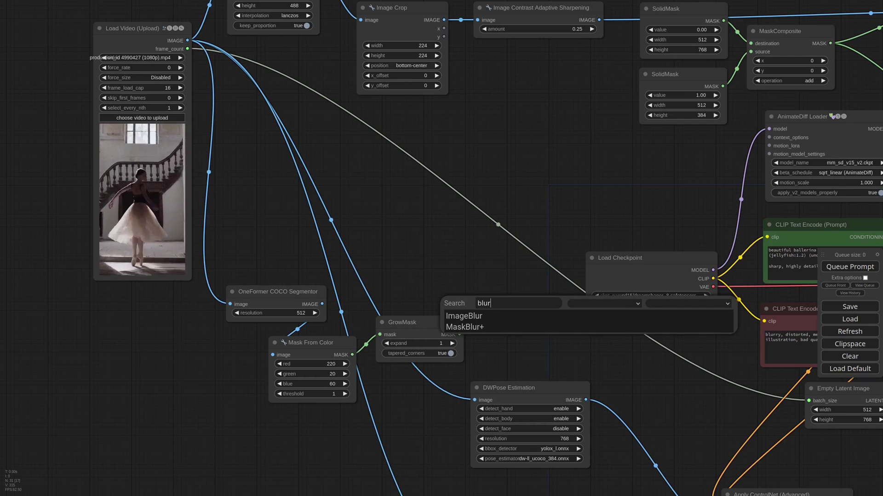
click(491, 328)
drag(624, 332, 581, 332)
drag(528, 303, 505, 325)
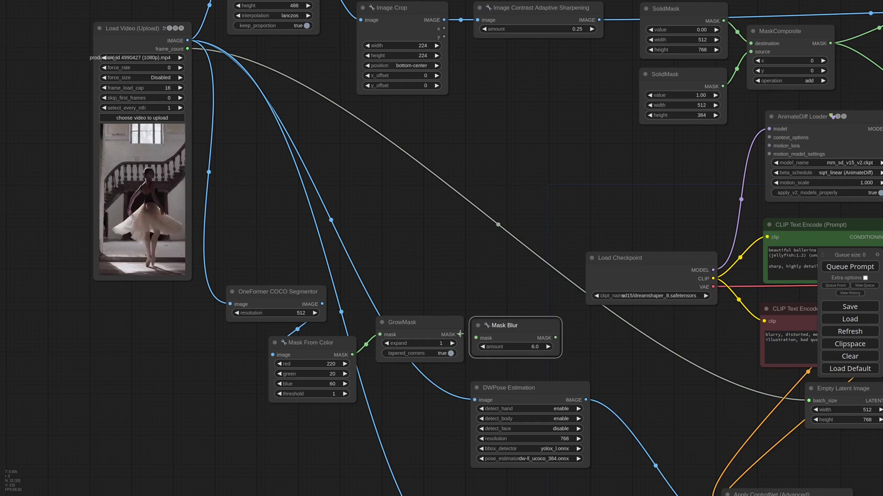
Add an EmptyImage node above the Mask Blur node
double_click(510, 245)
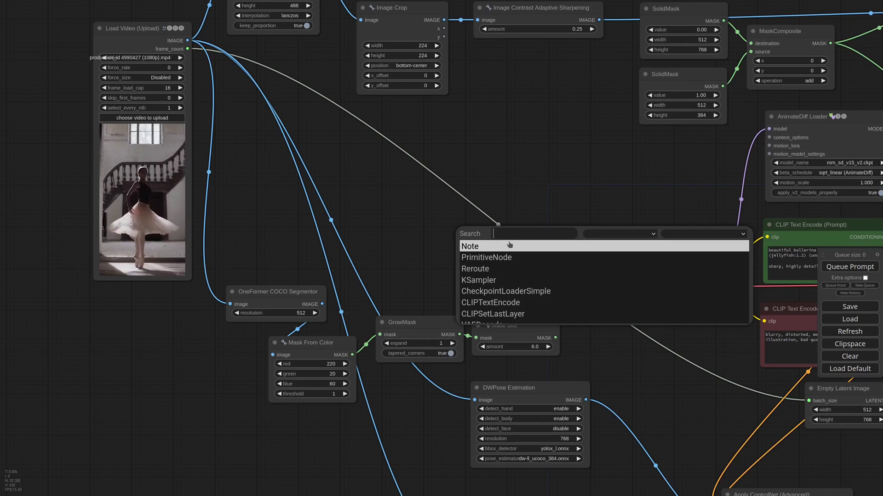
text(empty)
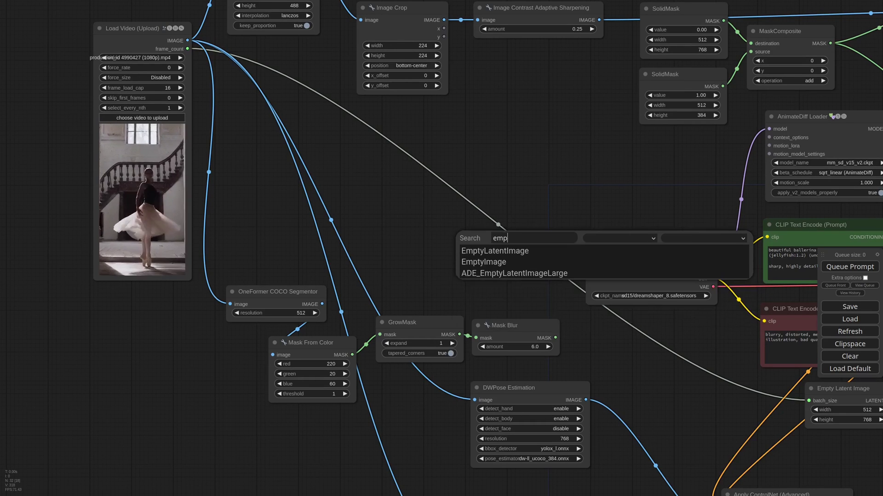
key(Down)
key(Return)
drag(593, 244, 521, 240)
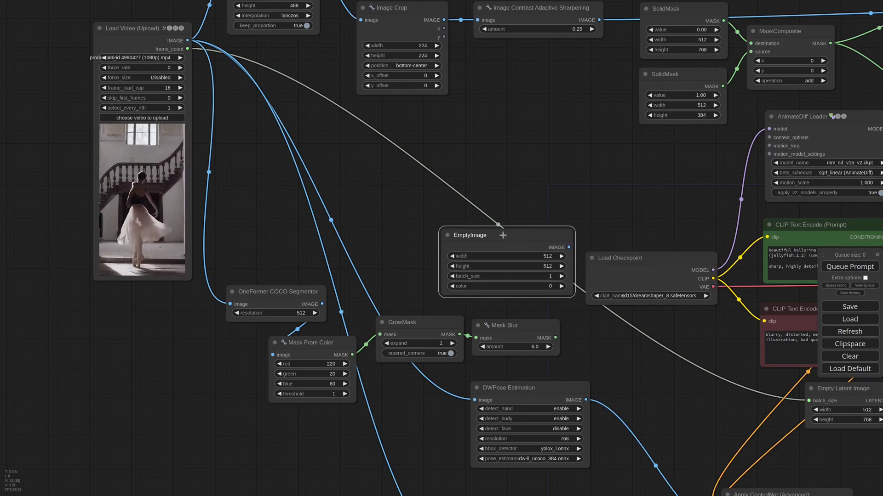
Convert EmptyImage's batch_size to an input, connect Load Video's frame_count to it, and shrink the node
scroll(505, 243, up, 2)
right_click(489, 251)
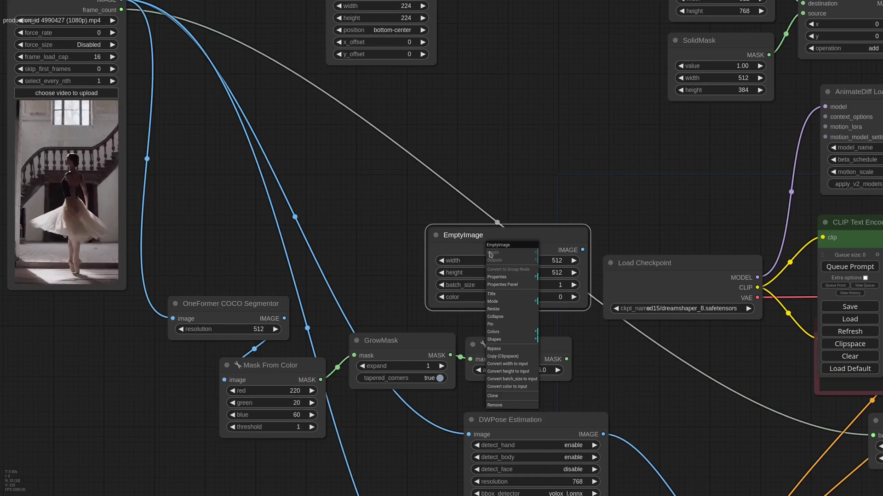
click(528, 380)
drag(262, 78, 271, 110)
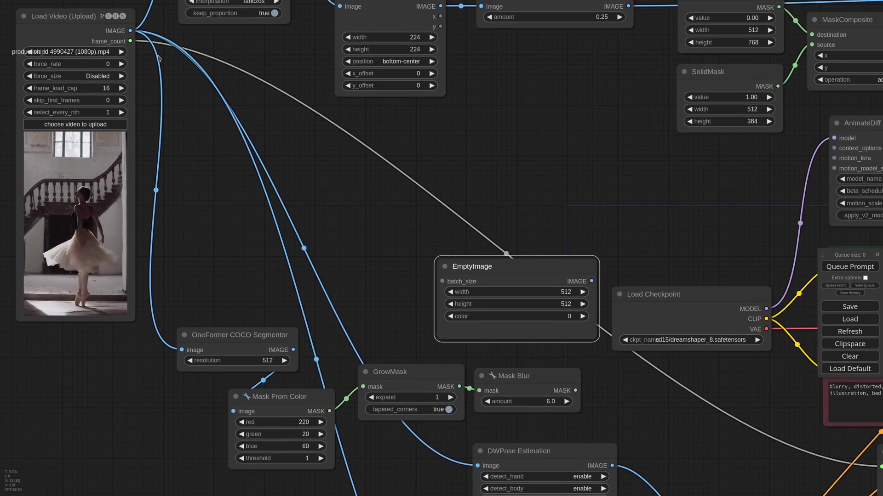
drag(122, 10, 492, 255)
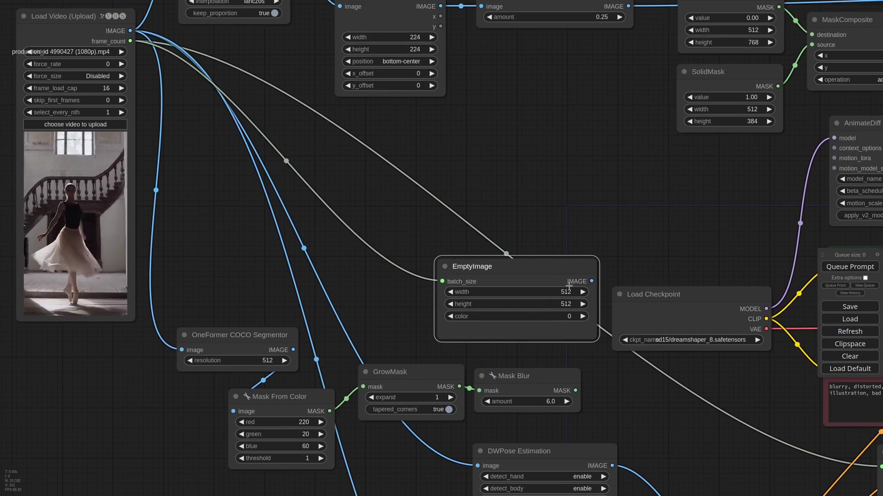
drag(569, 286, 499, 279)
drag(483, 224, 505, 214)
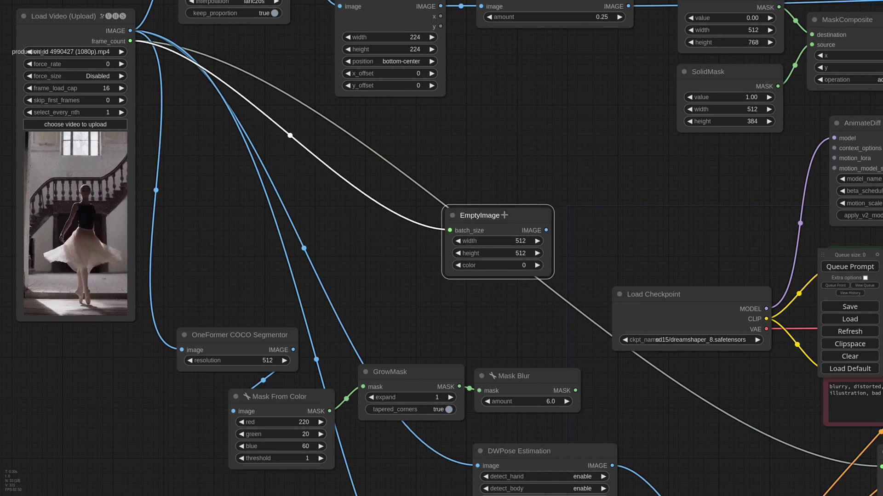
Set EmptyImage's height to 910 and move the node to make room beneath it
click(521, 253)
text(91)
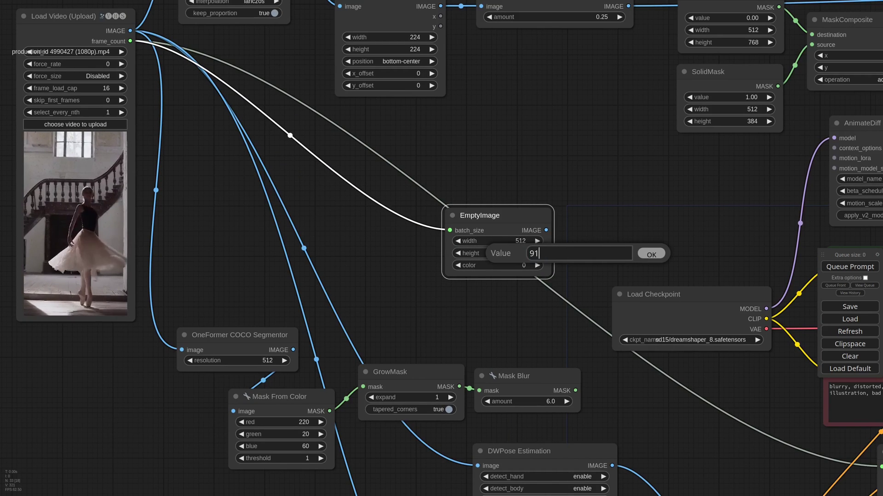
text(0)
key(Return)
drag(506, 216, 468, 192)
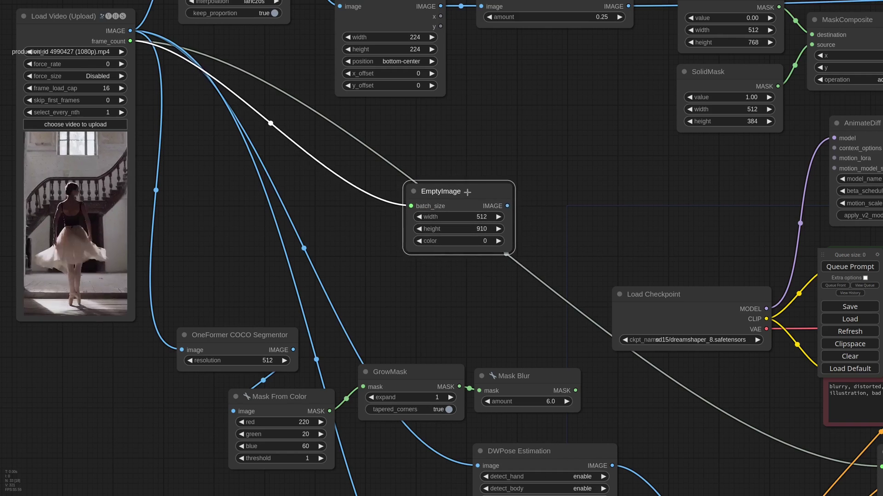
Add an Upscale Image node below EmptyImage, set to lanczos, 512 by 910, and feed Load Video's images into it
double_click(484, 304)
text(scale)
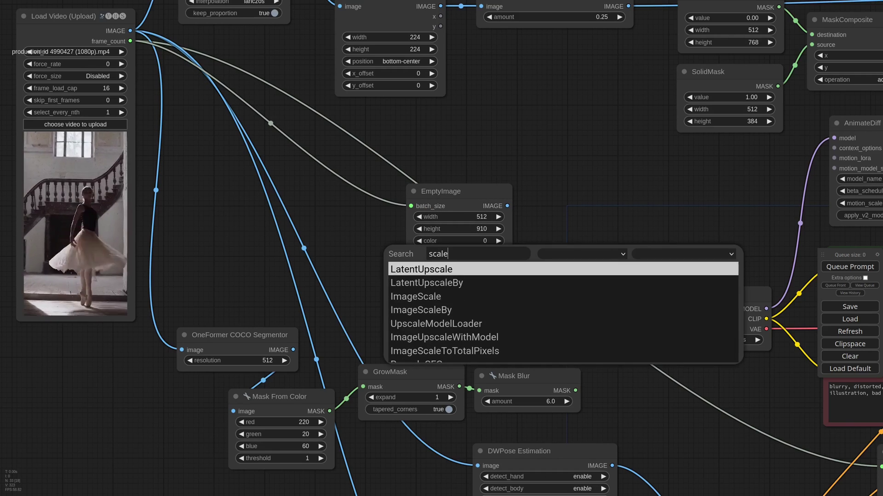
click(416, 297)
drag(622, 335, 570, 335)
drag(536, 266, 477, 273)
click(479, 297)
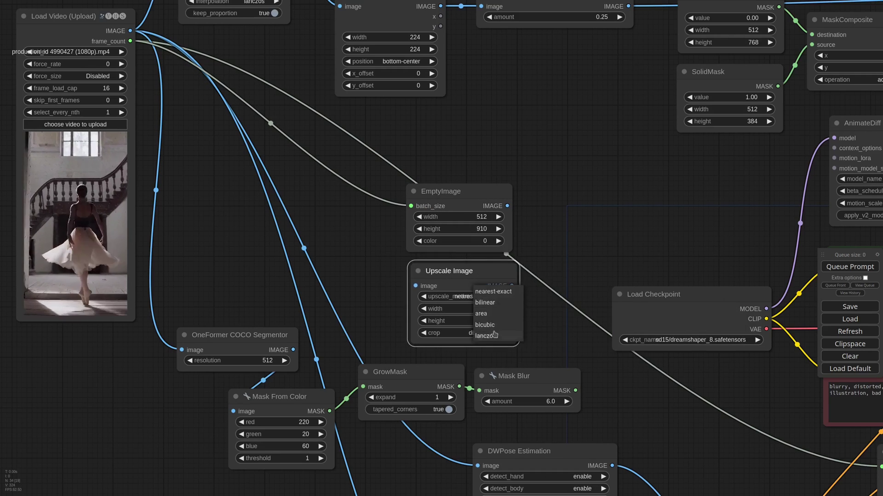
click(486, 335)
drag(471, 271, 437, 265)
Add an ImageCompositeMasked node using EmptyImage as destination, the upscaled frames as source and the Mask Blur output as mask
scroll(512, 216, down, 2)
double_click(435, 224)
text(ima)
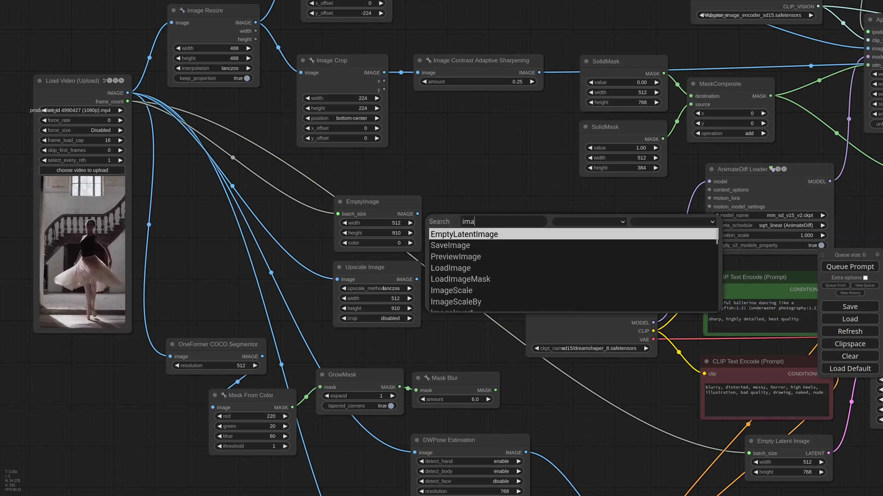
text(gec)
key(Return)
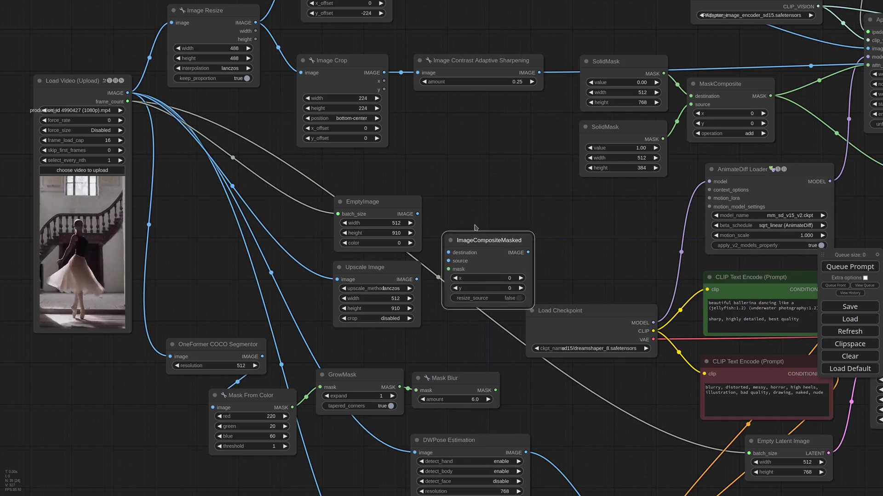
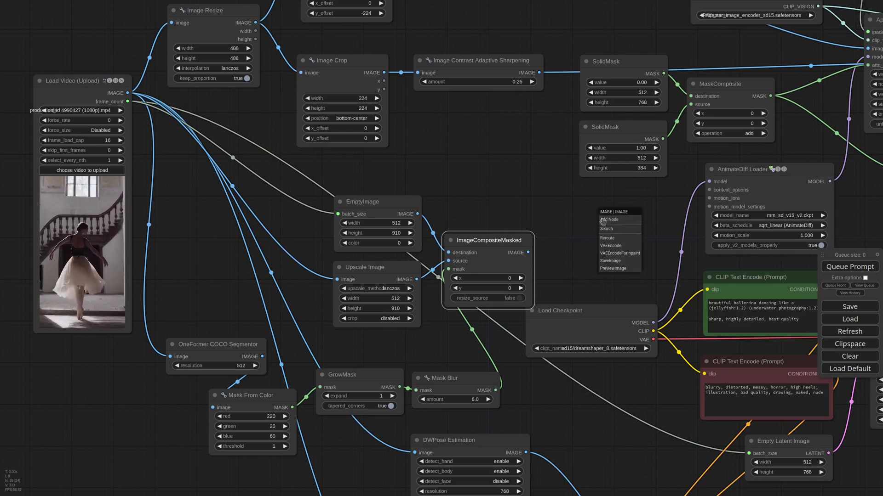
Check ImageCompositeMasked's output in a temporary Preview Image node, and delete that preview
click(613, 269)
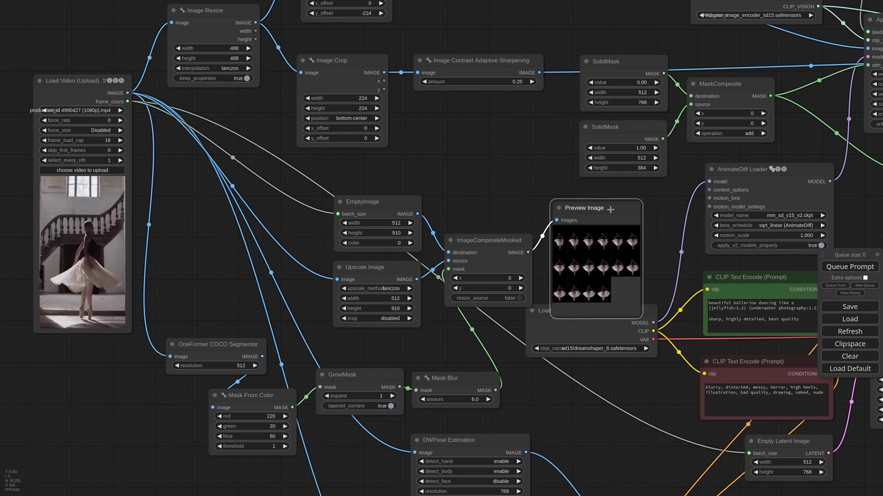
scroll(653, 285, up, 10)
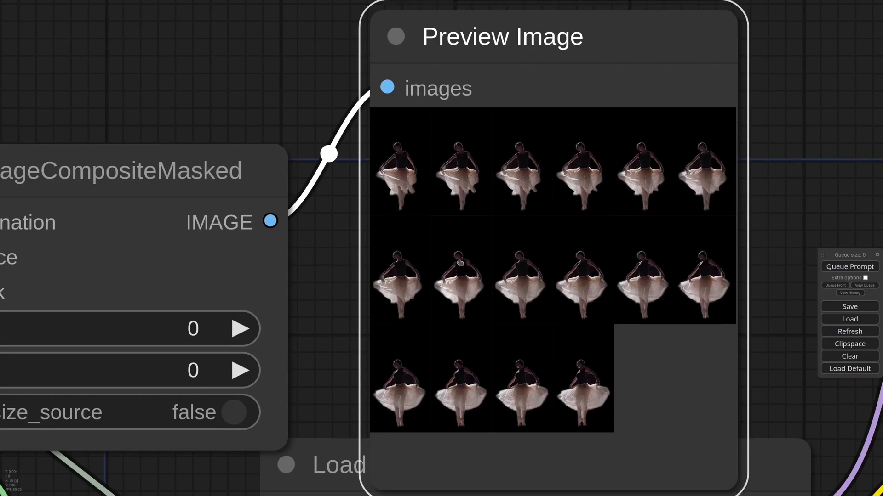
scroll(390, 147, down, 15)
drag(422, 128, 562, 133)
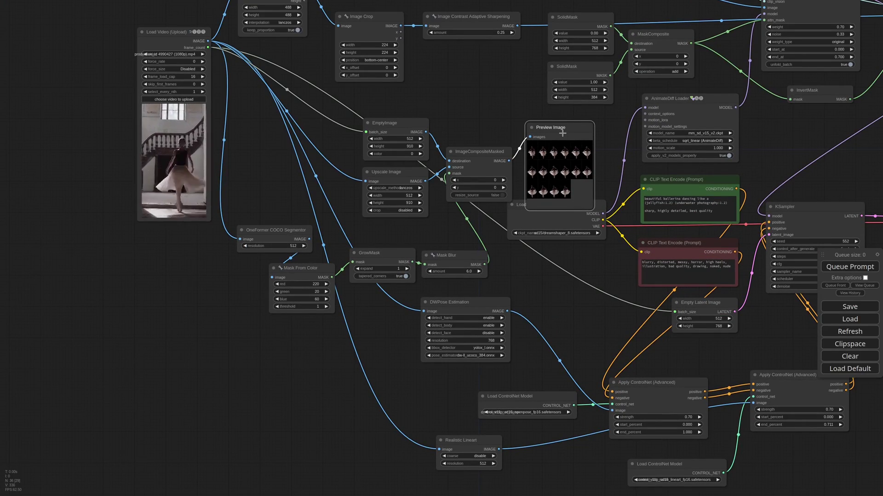
key(Delete)
Feed the masked composite into Realistic Lineart and inspect its frames in an attached Preview Image node
scroll(502, 162, up, 1)
scroll(395, 391, down, 5)
scroll(449, 366, up, 4)
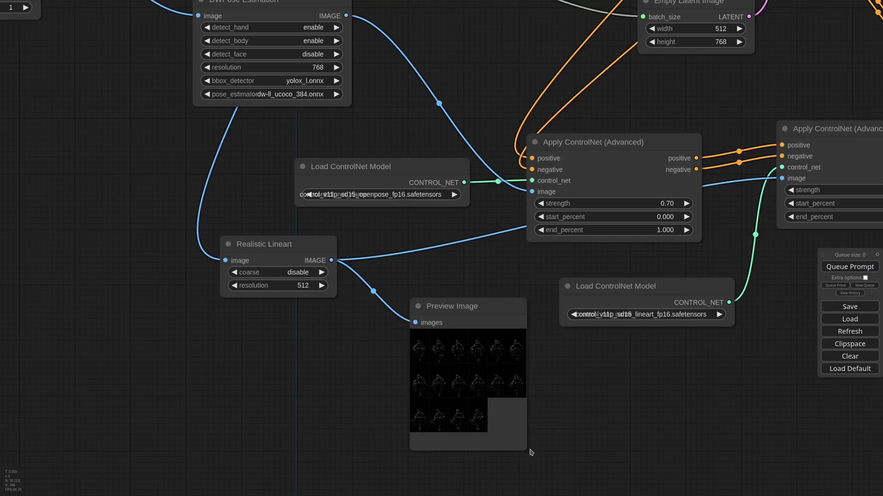
click(418, 352)
scroll(475, 449, up, 8)
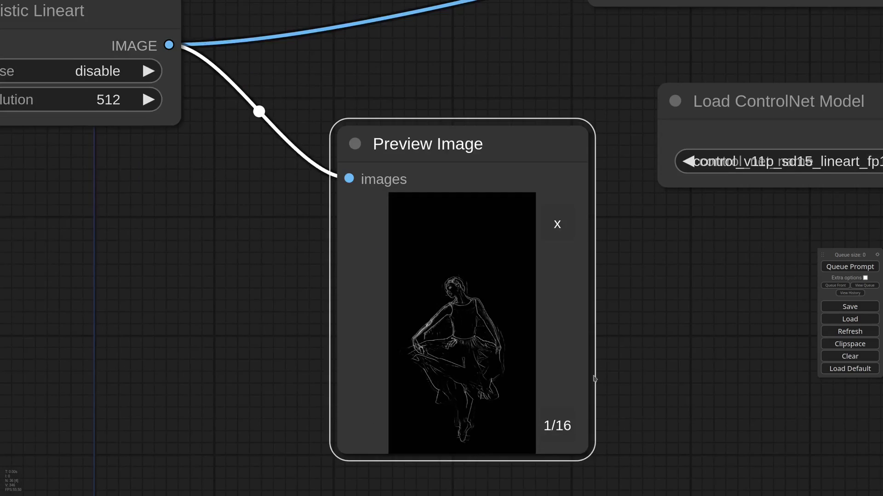
drag(632, 349, 627, 316)
click(557, 189)
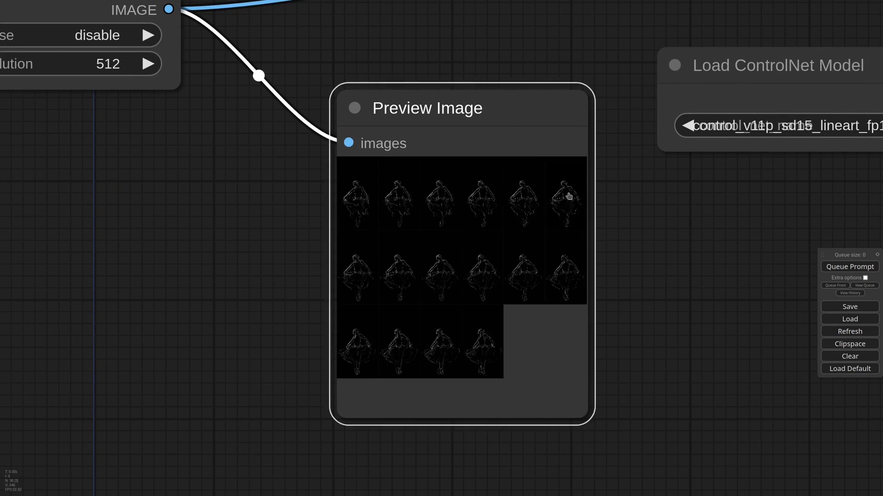
Queue the full workflow and rearrange the mask and composite nodes into a tidier group
scroll(569, 195, down, 6)
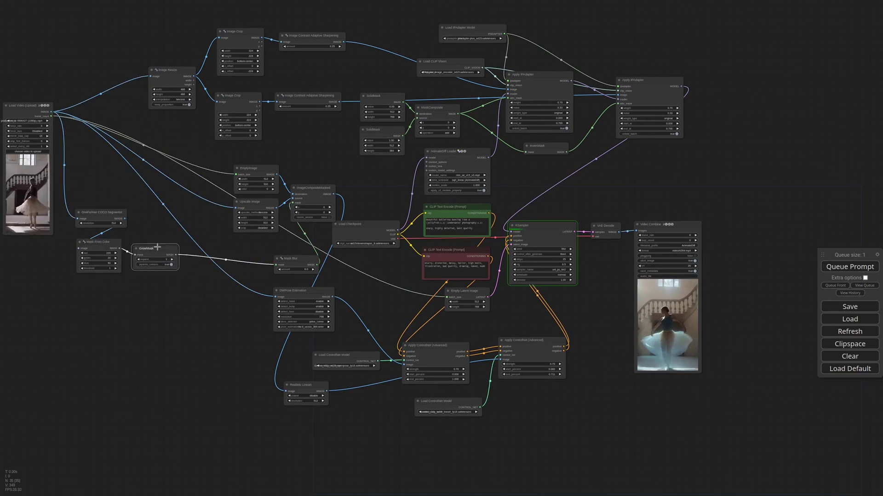
drag(319, 196, 258, 198)
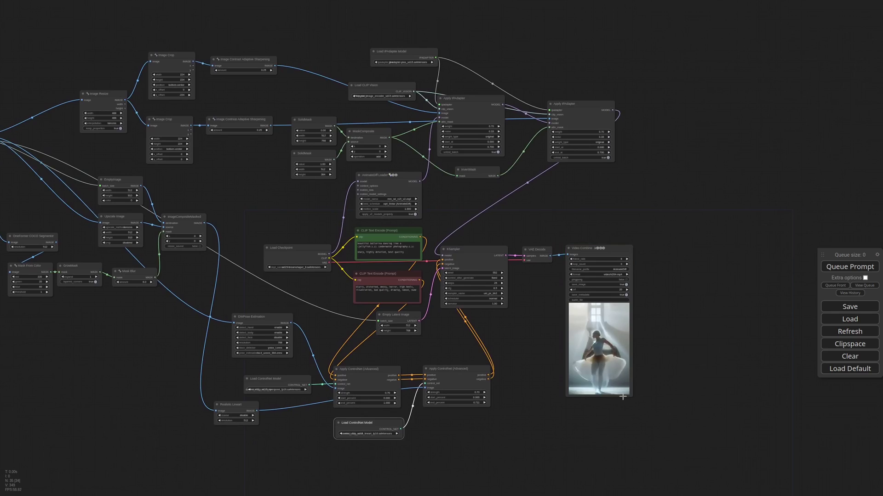
Examine the newly generated ballerina animation in the Video Combine preview
scroll(617, 383, up, 12)
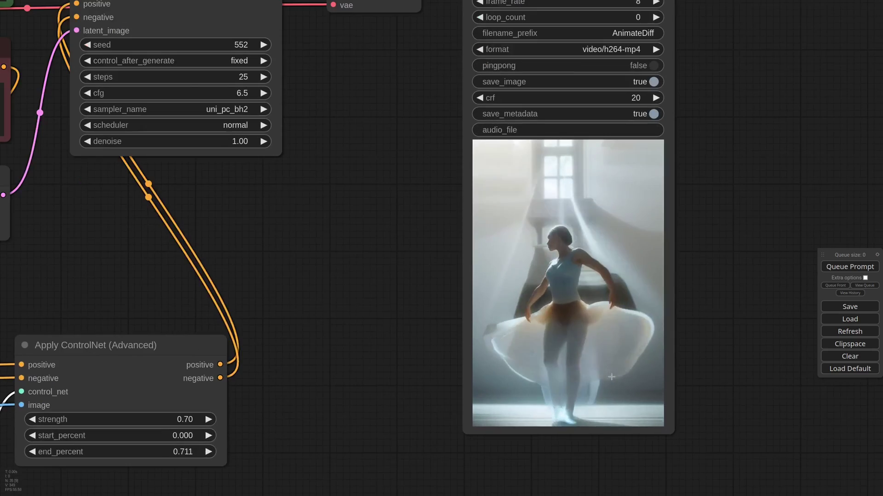
scroll(612, 376, down, 1)
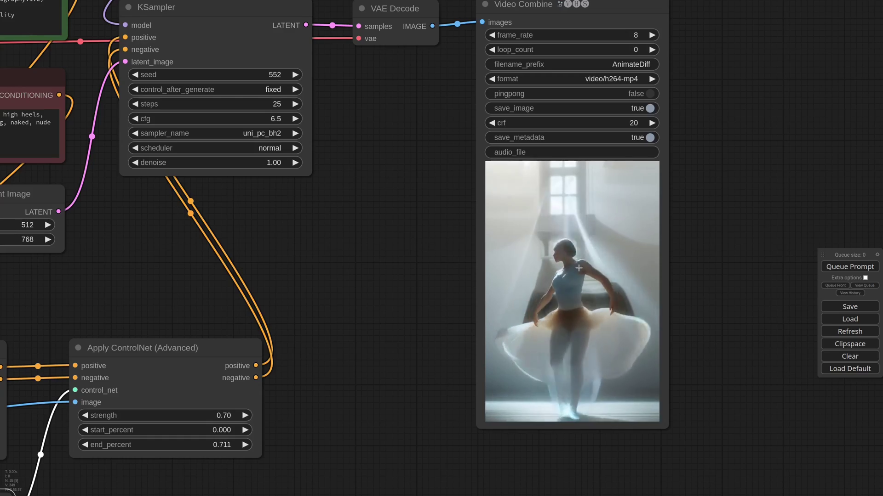
scroll(578, 268, down, 8)
scroll(608, 291, up, 8)
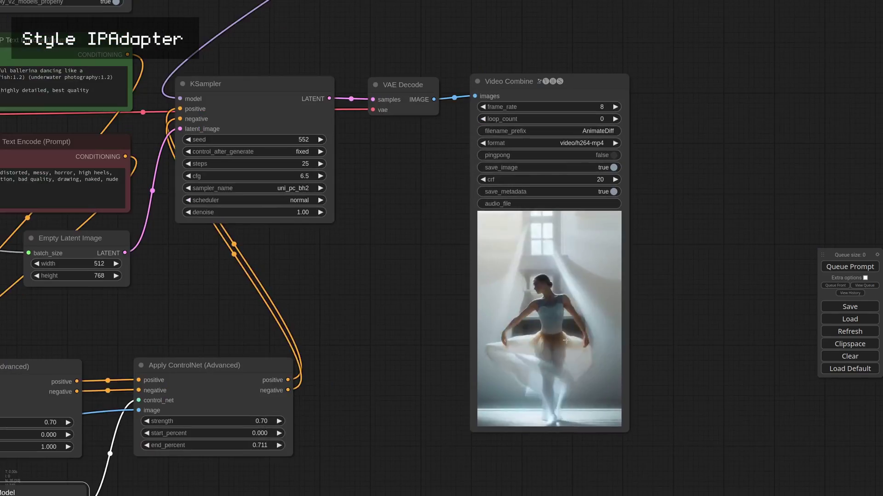
scroll(609, 292, down, 6)
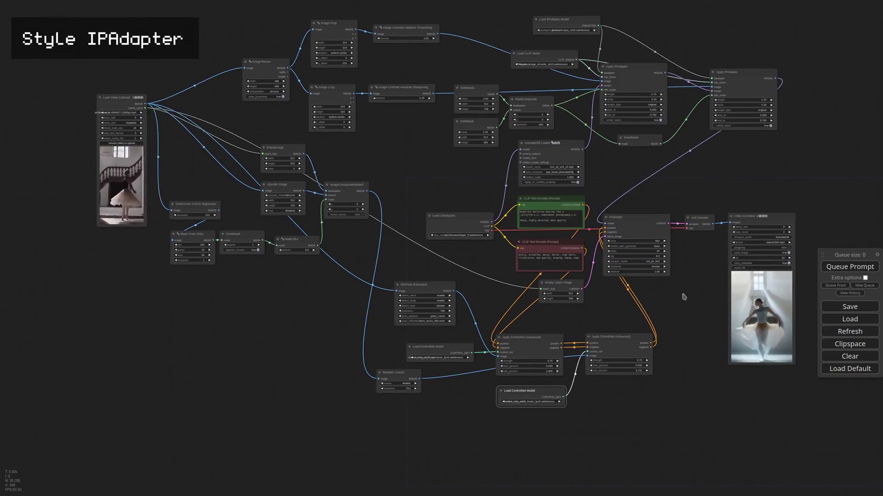
Duplicate the second Apply IPAdapter with its input links, chain the copy after it into KSampler's model input, and reposition the two loader nodes
scroll(595, 304, up, 5)
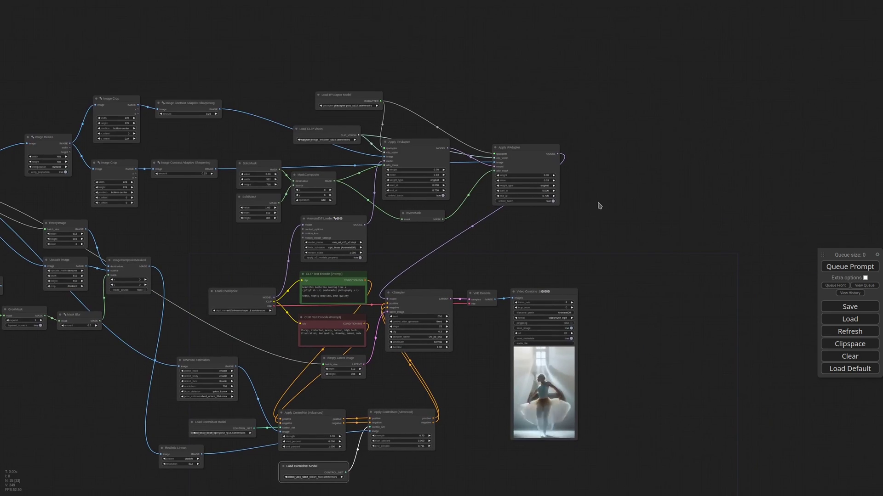
scroll(600, 120, up, 4)
click(488, 160)
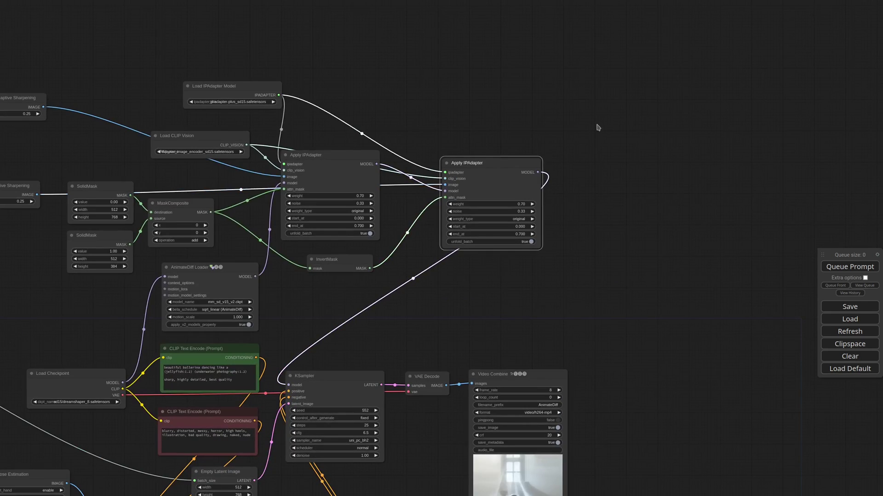
key(ctrl+c)
key(ctrl+shift+v)
drag(650, 108, 612, 109)
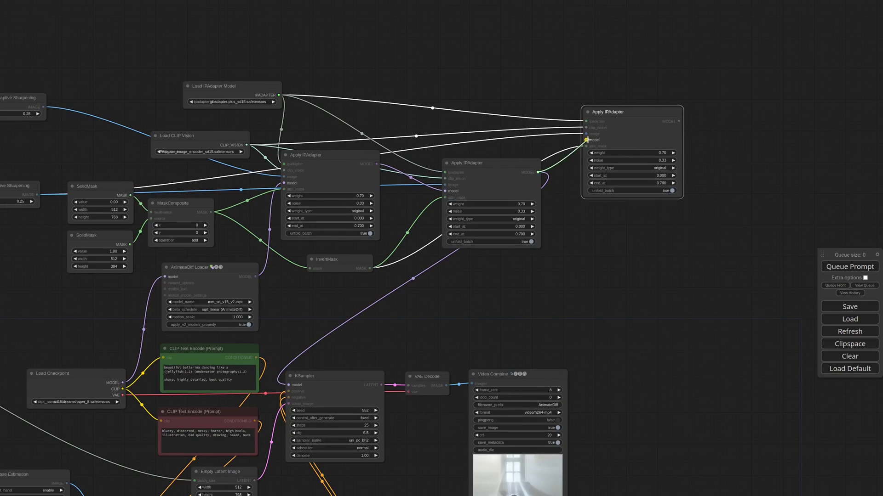
drag(515, 326, 288, 385)
drag(232, 86, 258, 76)
drag(216, 137, 229, 126)
Add a Load Image node with jellyfish2.png and connect its image output to the third Apply IPAdapter
double_click(524, 56)
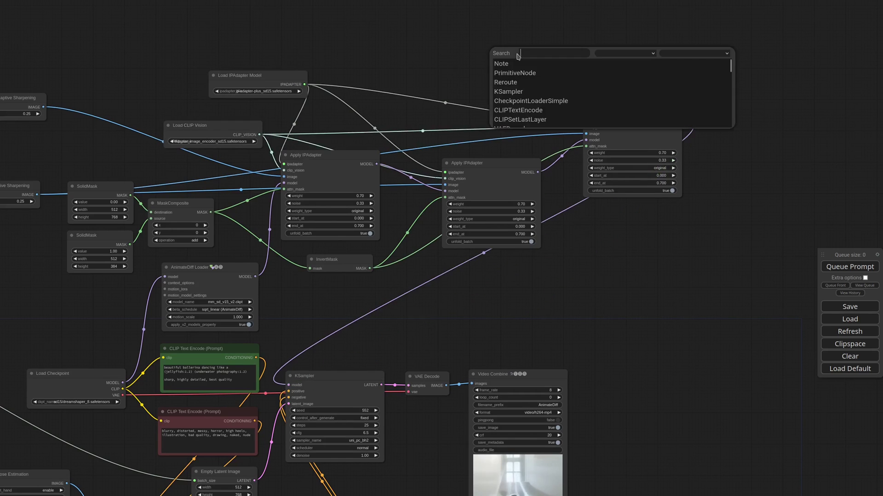
key(Return)
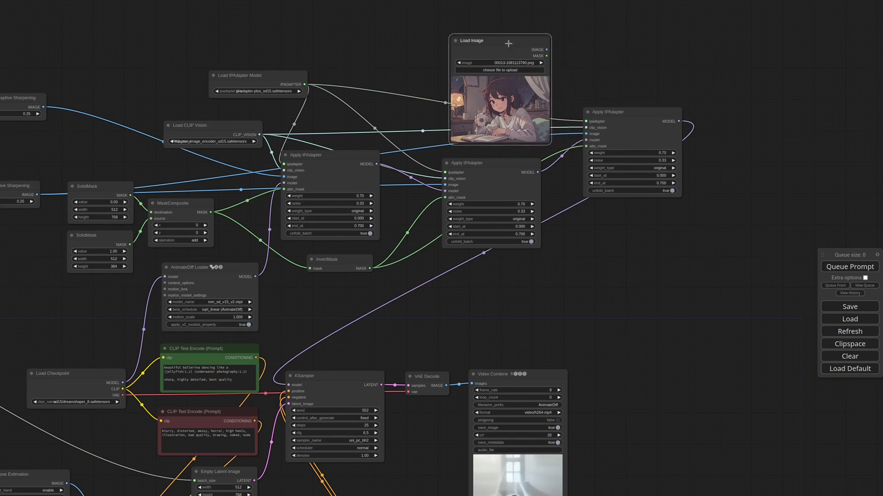
click(528, 60)
click(552, 59)
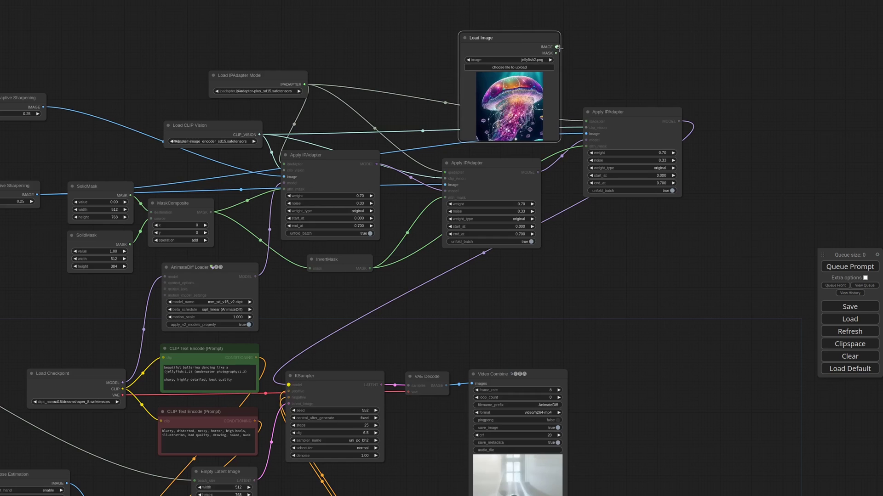
drag(557, 47, 587, 133)
Rearrange the jellyfish Load Image node and the third Apply IPAdapter so their links are easy to follow
scroll(692, 177, up, 4)
drag(621, 75, 583, 191)
drag(440, 129, 441, 70)
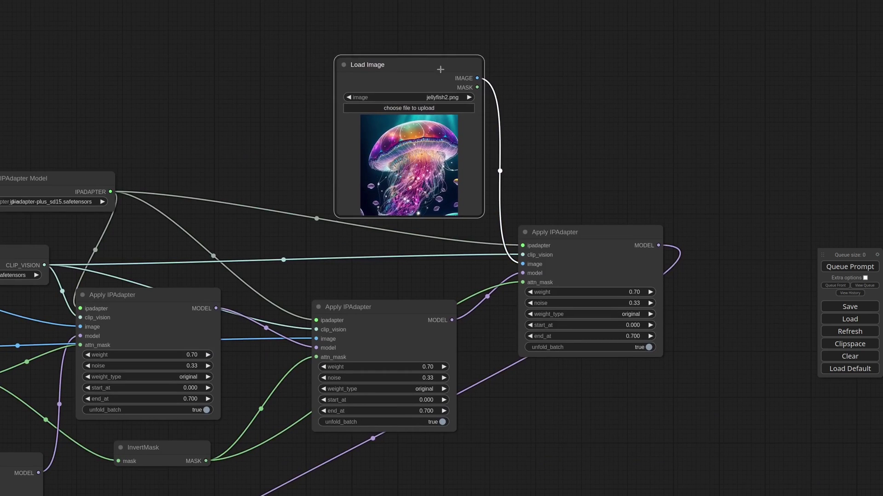
drag(580, 232, 564, 278)
drag(438, 68, 421, 90)
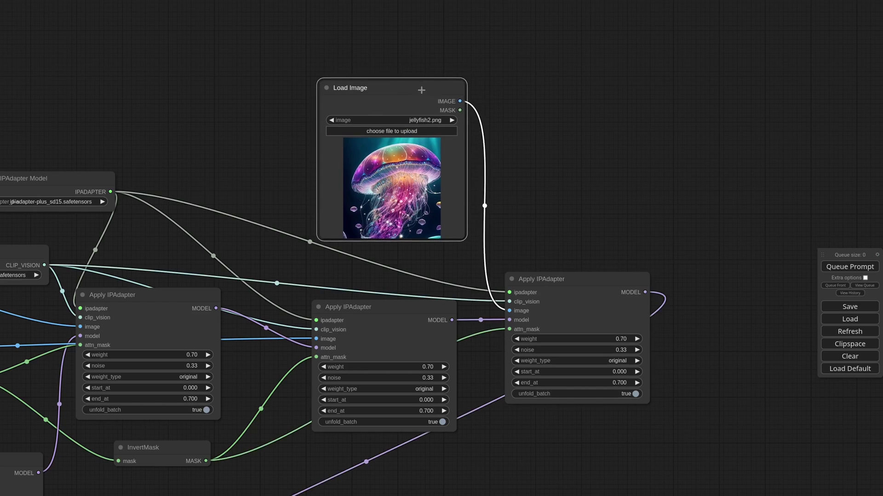
Set the third Apply IPAdapter's unfold_batch to false, weight to 1.00 and end_at to 1.000
click(615, 394)
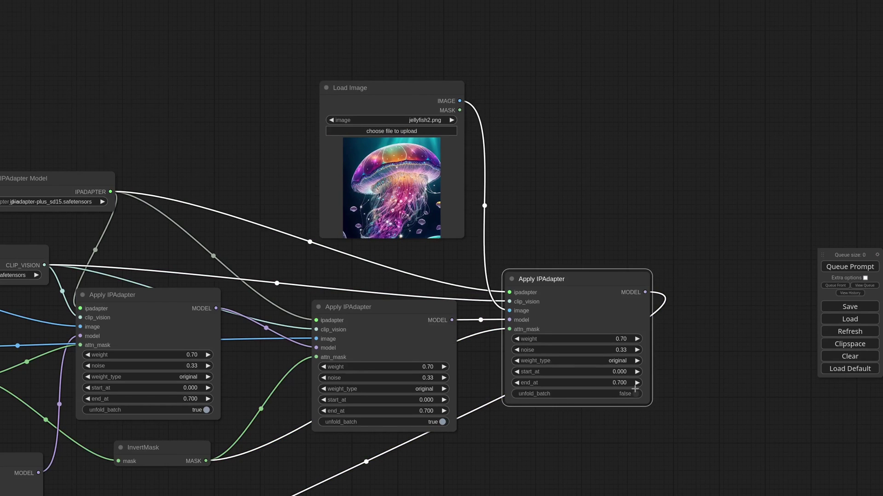
scroll(635, 389, up, 2)
click(619, 329)
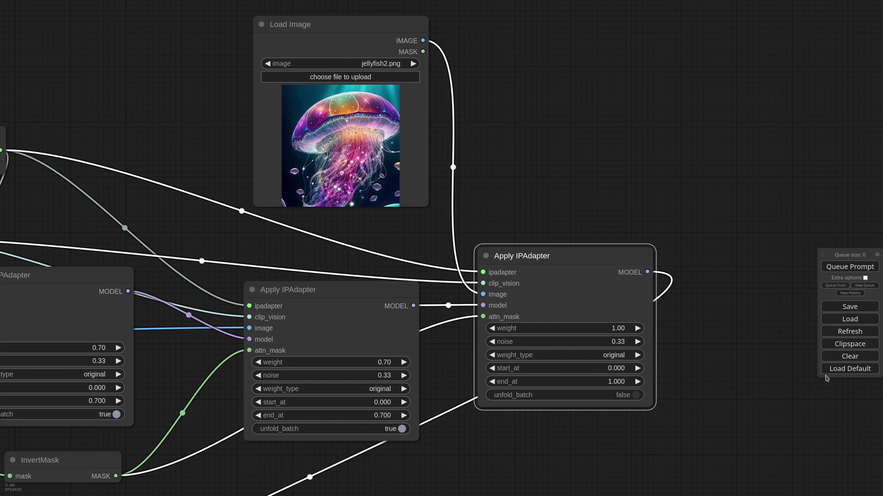
Insert a Prepare Image For Clip Vision node with crop_position right between the jellyfish image and the third Apply IPAdapter
scroll(600, 443, down, 1)
scroll(492, 159, up, 3)
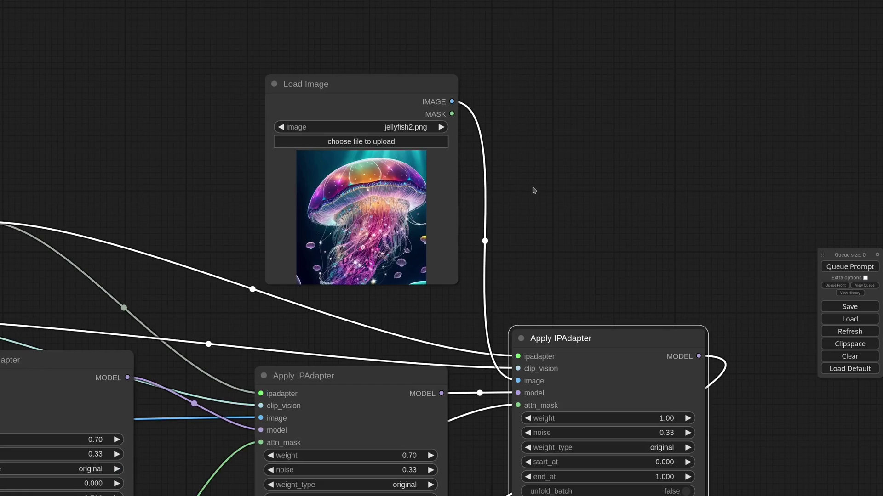
double_click(534, 190)
click(694, 209)
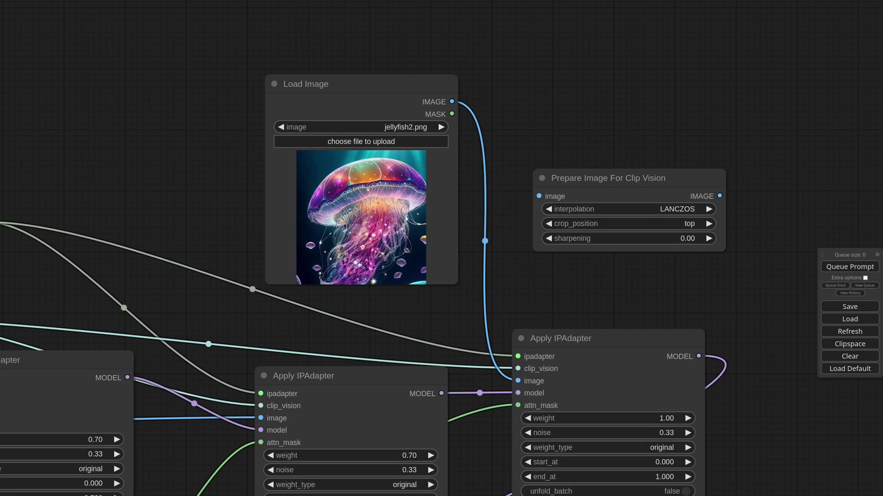
click(673, 224)
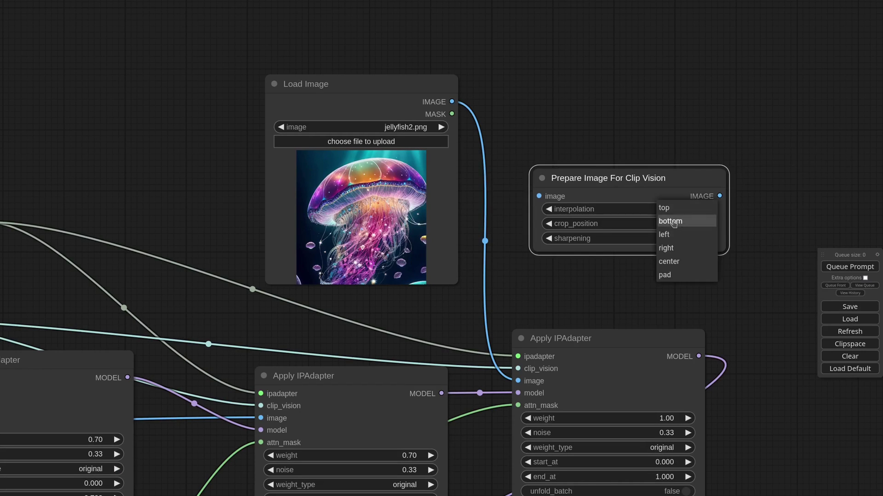
click(678, 248)
drag(518, 381, 550, 210)
drag(661, 349, 518, 381)
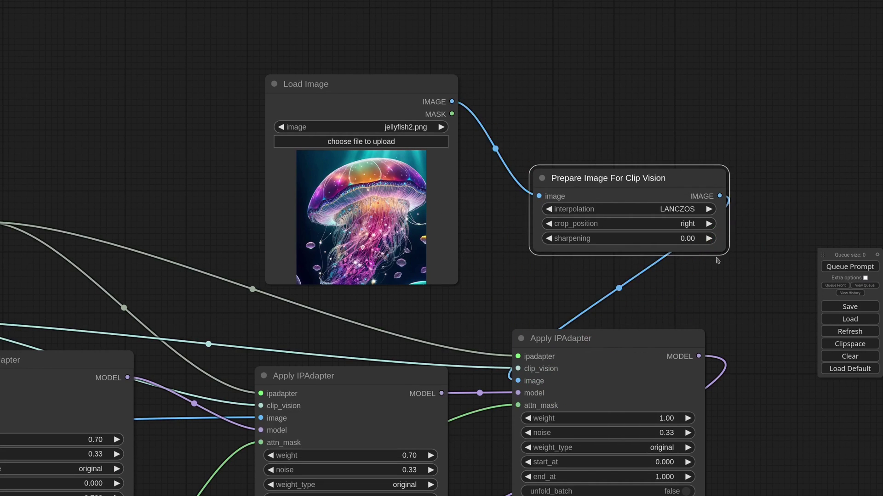
Narrow the Prepare Image For Clip Vision node and move it and Load Image into a compact layout
drag(724, 250, 680, 250)
drag(577, 178, 534, 170)
drag(405, 85, 307, 85)
drag(558, 170, 448, 175)
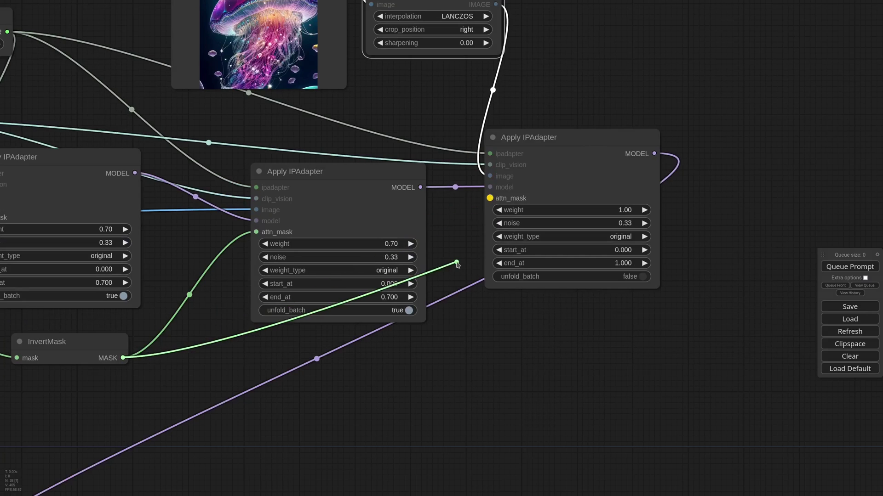
Disconnect InvertMask from the third Apply IPAdapter's attn_mask, queue the workflow and inspect the resulting animation
drag(458, 265, 382, 361)
click(811, 269)
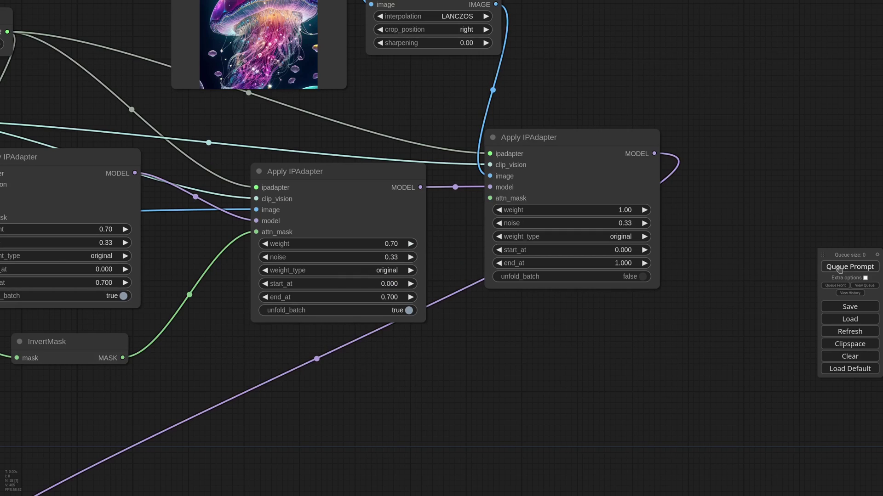
scroll(585, 310, down, 10)
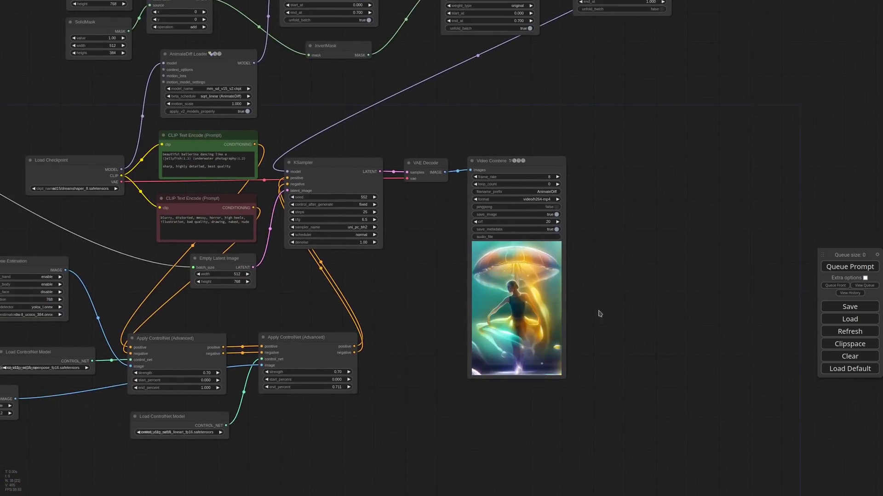
scroll(442, 299, up, 3)
scroll(414, 262, up, 2)
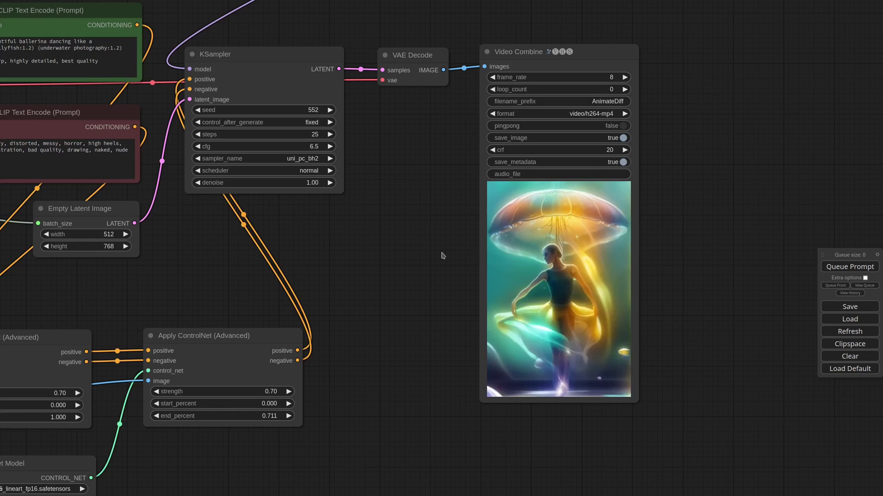
scroll(445, 320, up, 2)
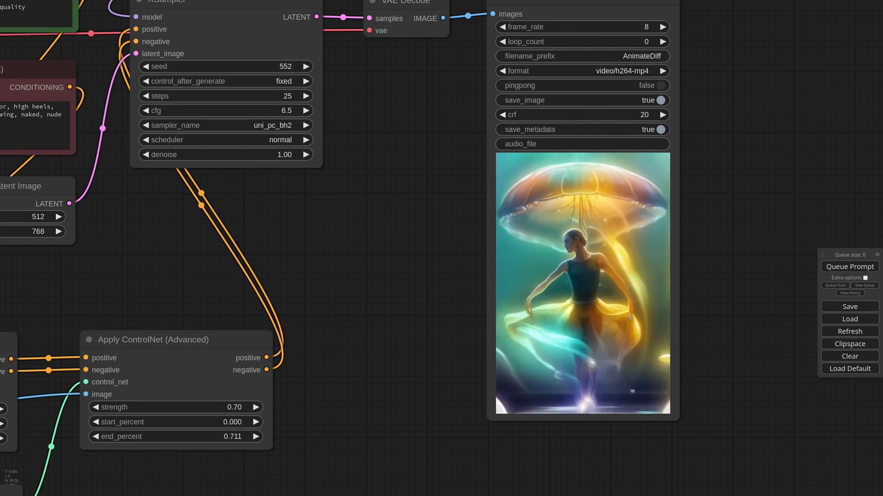
Add a VideoLinearCFGGuidance node above KSampler and set its min_cfg to 3.0
scroll(396, 206, down, 7)
drag(388, 152, 531, 280)
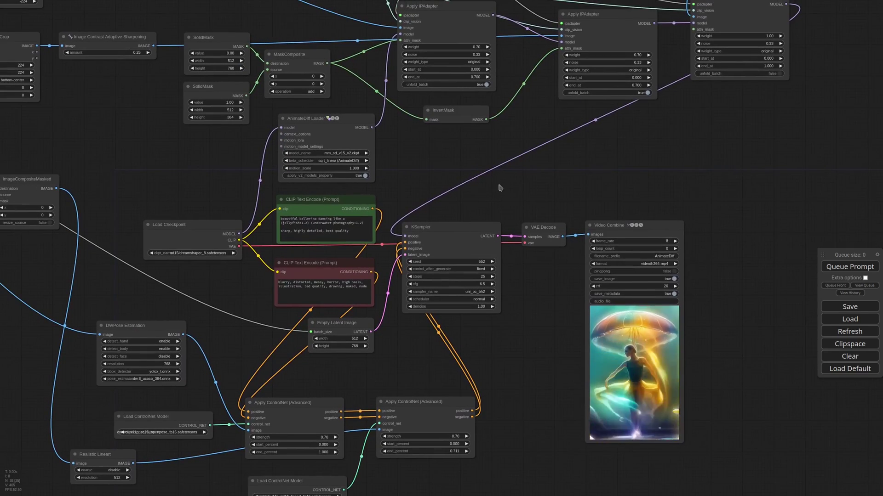
double_click(496, 189)
text(gui)
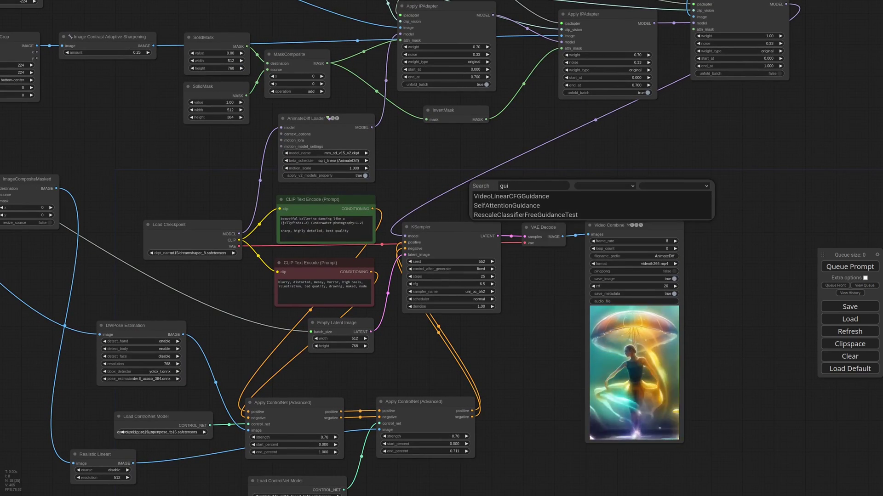
click(552, 196)
drag(553, 188, 470, 174)
scroll(485, 200, up, 6)
click(485, 172)
text(3)
click(644, 172)
Lower KSampler's cfg to 6.0
click(351, 348)
click(351, 348)
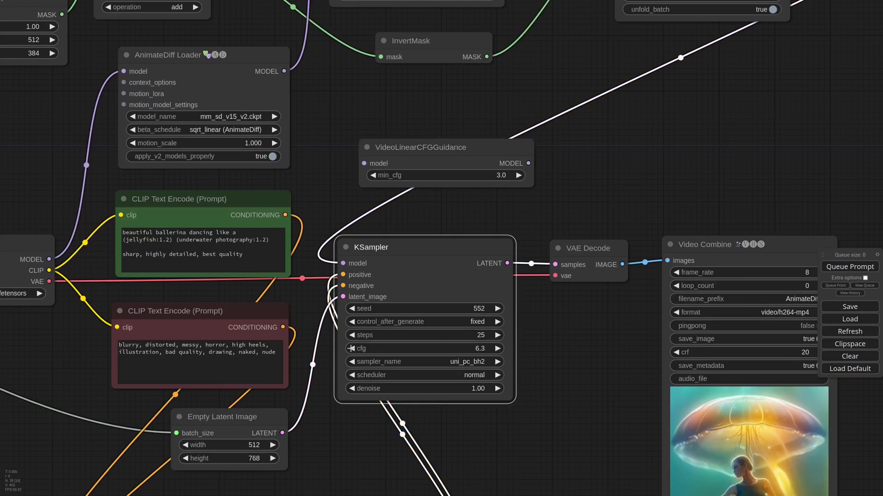
click(352, 349)
click(351, 349)
click(352, 349)
Shrink and reposition VideoLinearCFGGuidance, and wire it between the third Apply IPAdapter's model output and KSampler's model input
drag(445, 147, 460, 156)
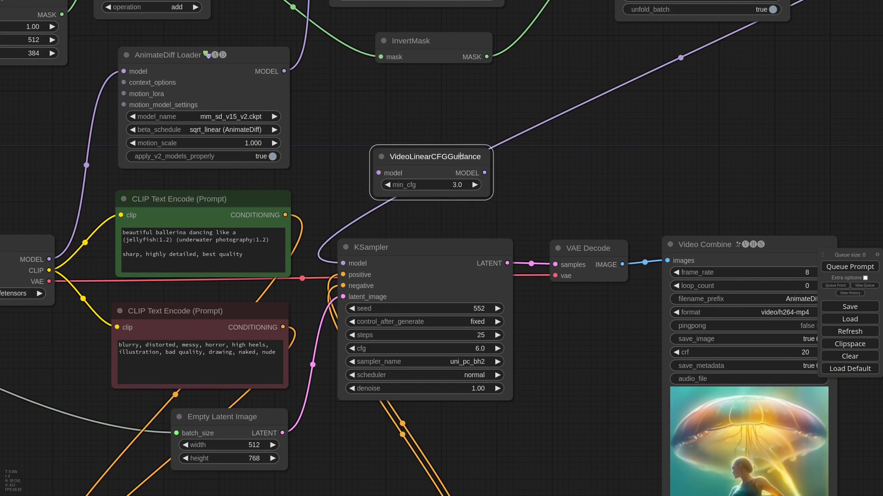
drag(343, 263, 378, 173)
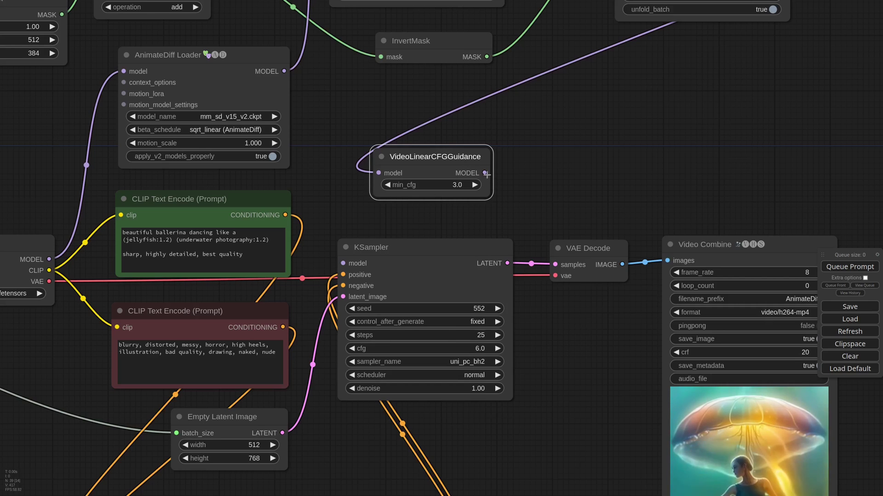
drag(485, 174, 343, 264)
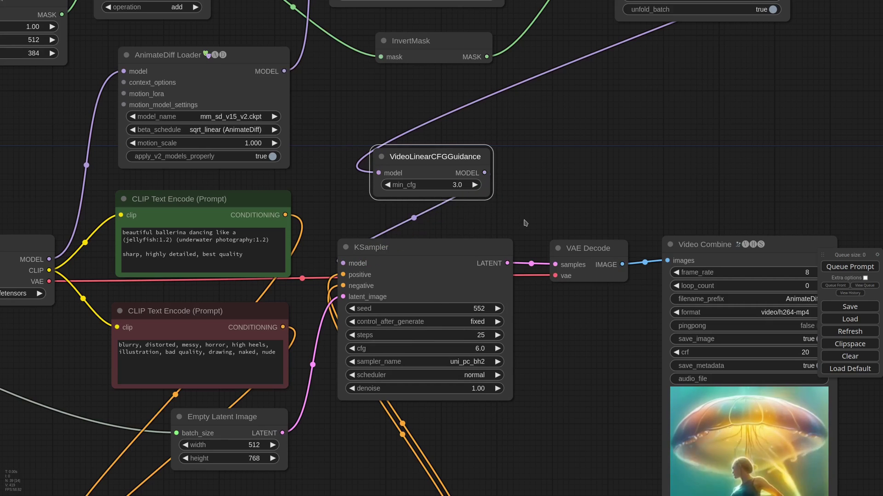
Queue the workflow with the linear CFG guidance and examine the new animation in the Video Combine preview
scroll(524, 224, down, 3)
drag(571, 350, 494, 252)
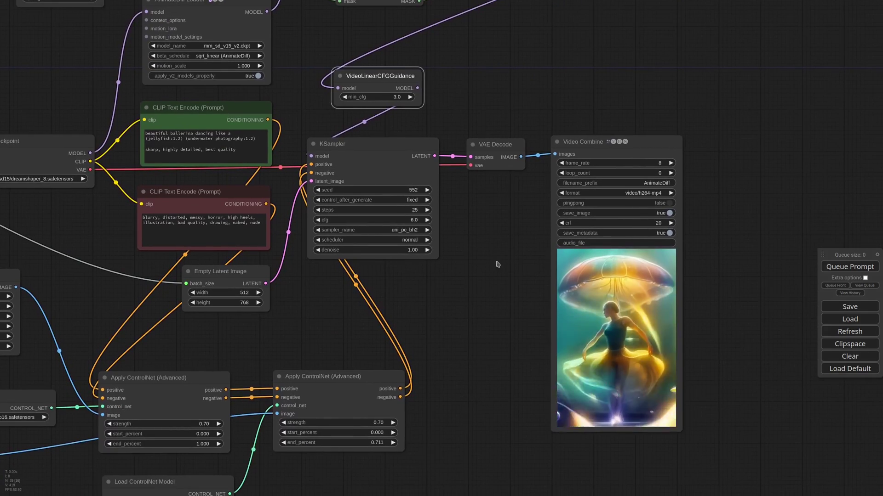
scroll(503, 378, up, 1)
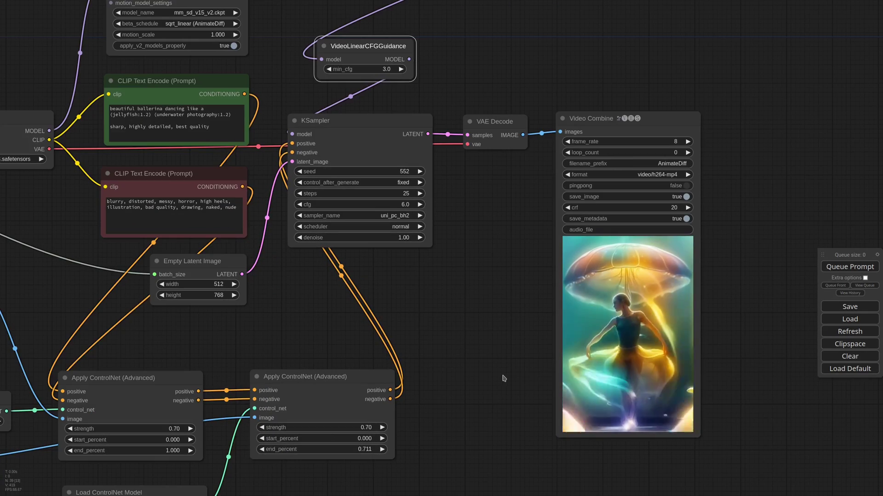
scroll(505, 340, up, 2)
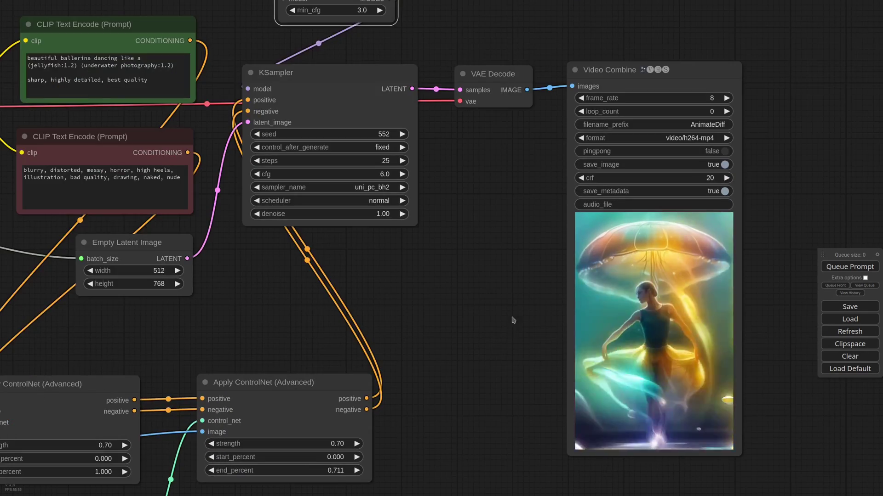
drag(510, 317, 455, 279)
scroll(608, 291, up, 2)
click(846, 266)
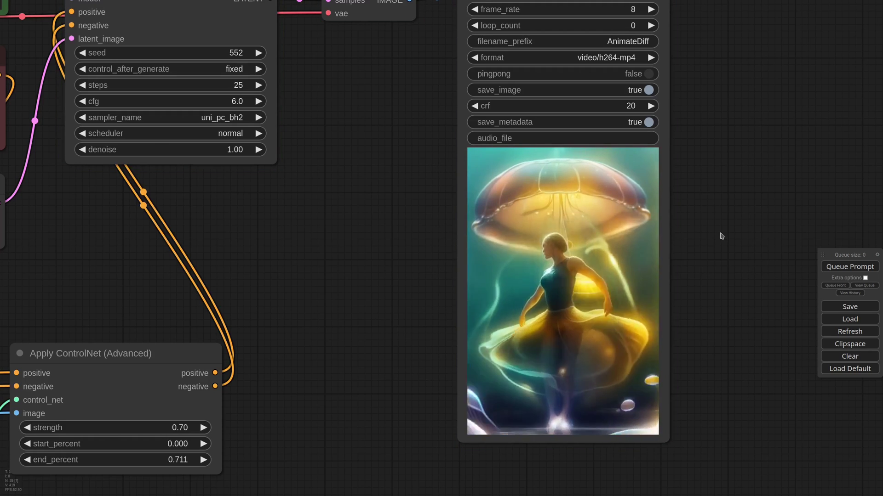
scroll(720, 236, down, 1)
scroll(721, 233, down, 2)
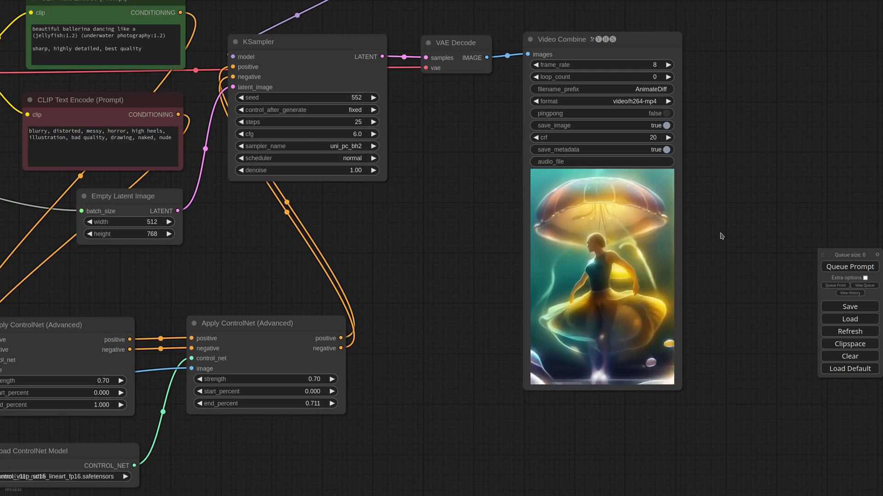
drag(721, 194, 749, 240)
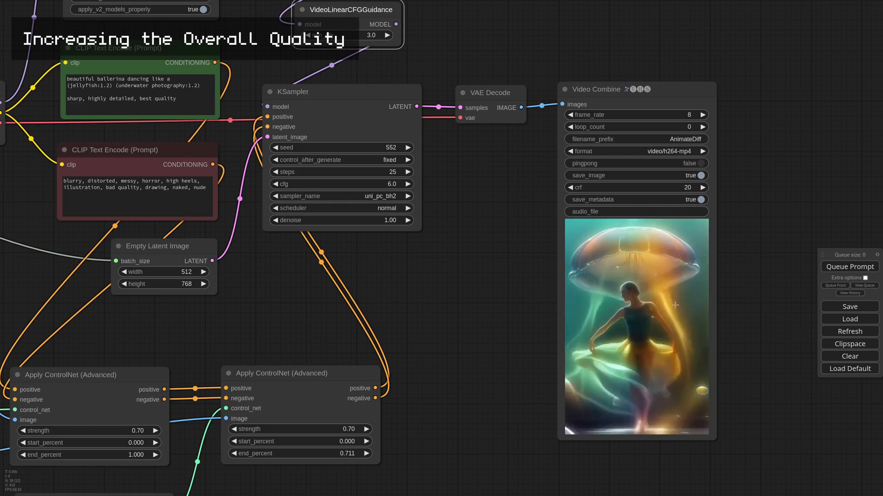
Move the Video Combine and VAE Decode nodes farther from KSampler to make room between them
scroll(521, 247, down, 5)
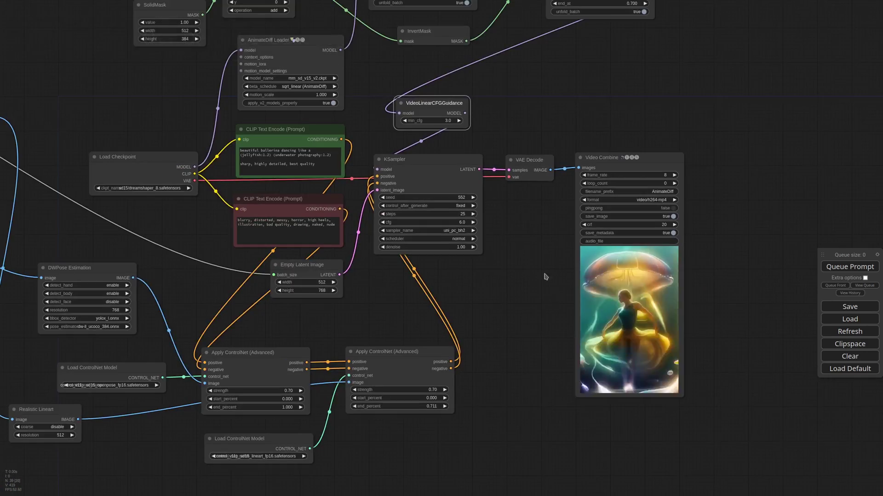
drag(544, 277, 531, 281)
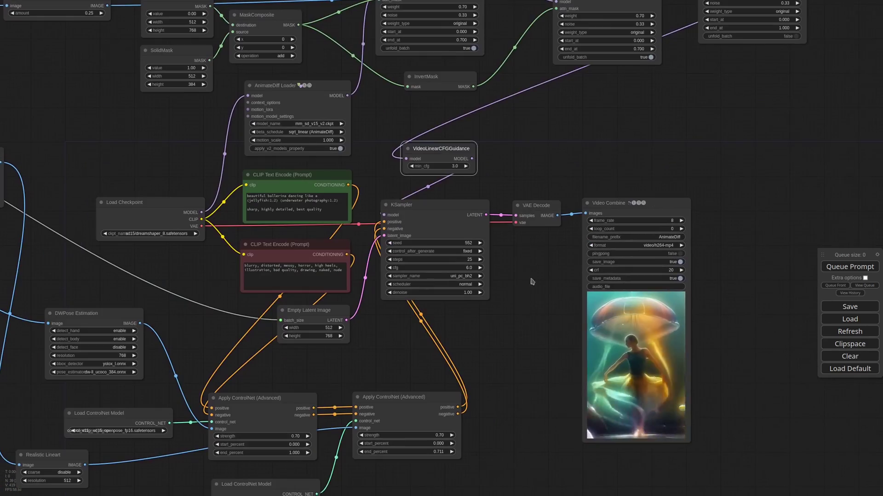
drag(611, 203, 727, 207)
drag(535, 205, 634, 203)
Duplicate KSampler with its input connections and place the copy in the gap before VAE Decode
click(464, 229)
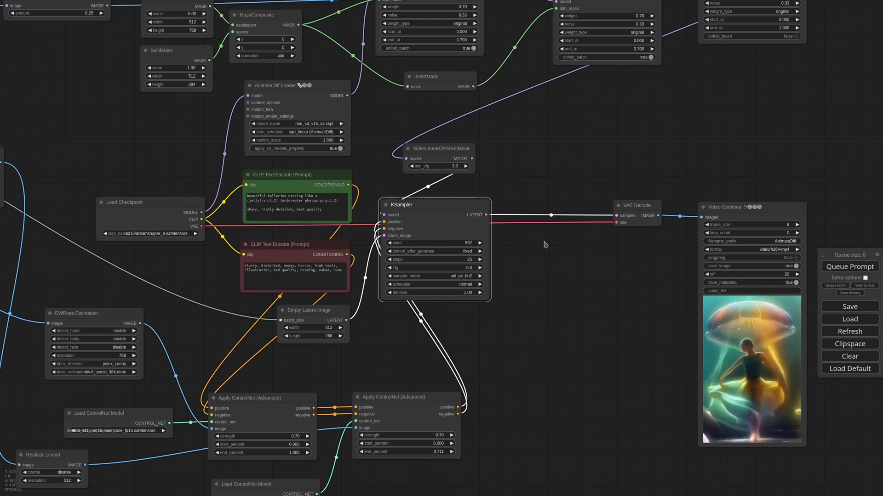
key(ctrl+c)
key(ctrl+shift+v)
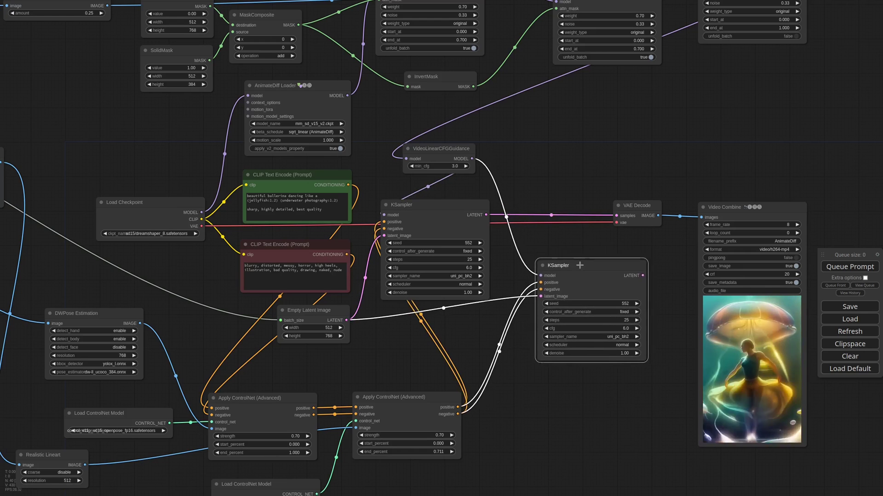
drag(580, 265, 580, 248)
Wire the first KSampler's latent through the narrowed second KSampler to VAE Decode, and feed the second's model input from the third Apply IPAdapter
drag(615, 215, 542, 279)
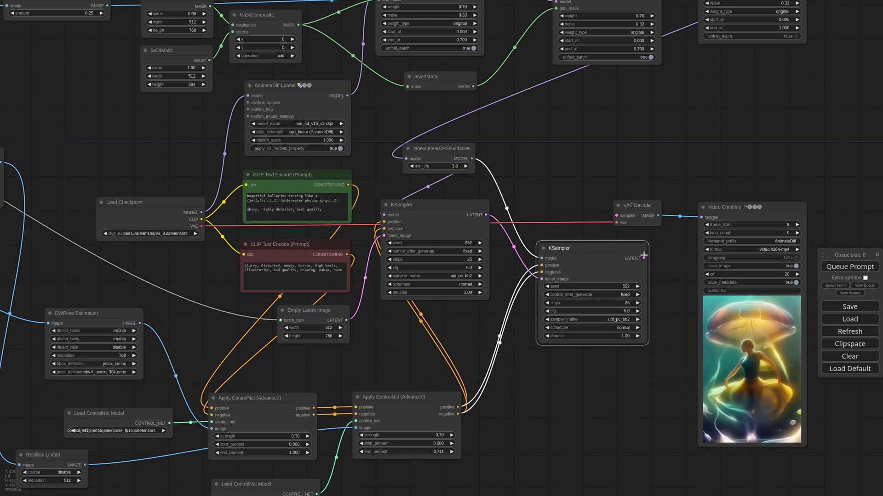
drag(644, 258, 616, 216)
drag(594, 329, 569, 328)
drag(740, 70, 708, 134)
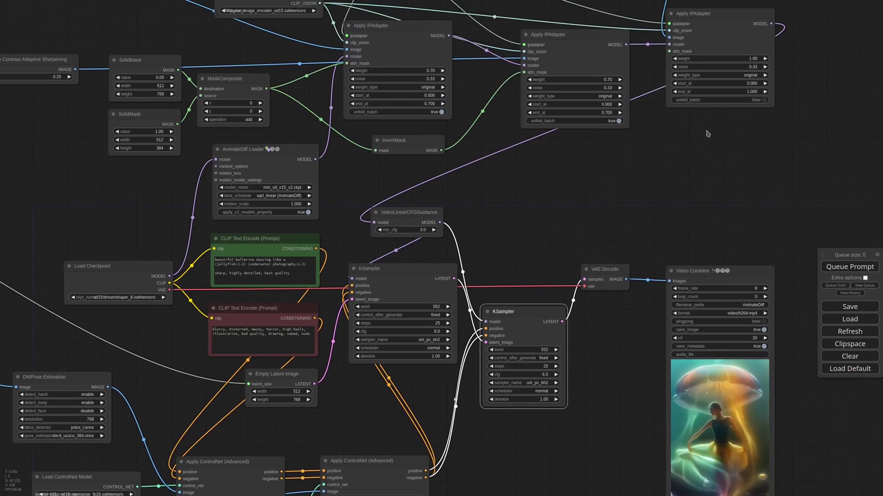
drag(771, 22, 486, 321)
Set the second KSampler's denoise to 0.48, cfg to 4.5 and seed to 1074
scroll(567, 408, up, 5)
click(530, 393)
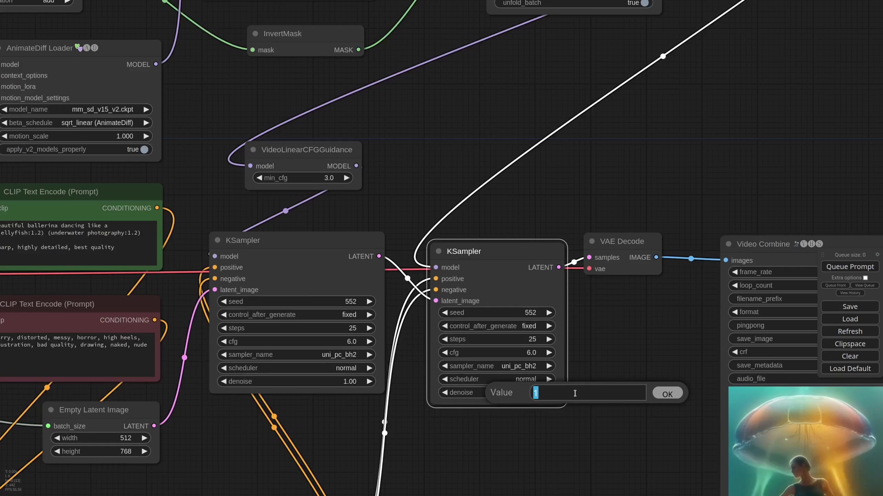
text(0.48)
key(Return)
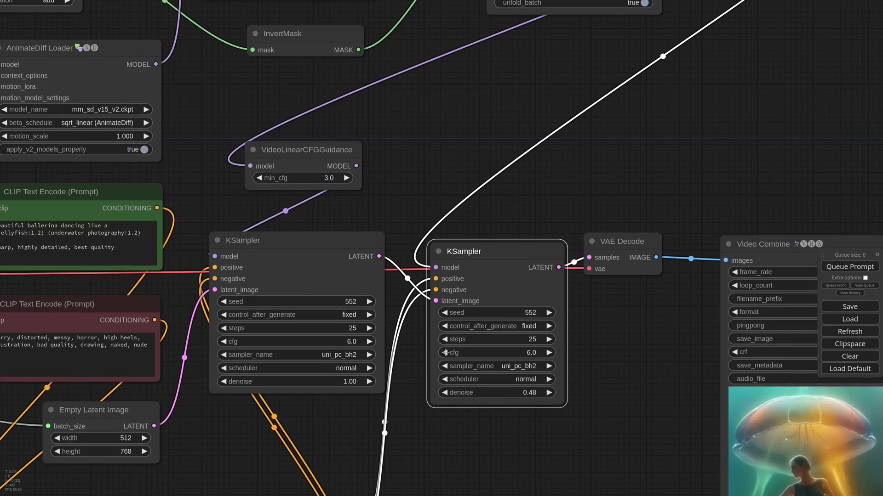
drag(446, 353, 427, 353)
click(530, 313)
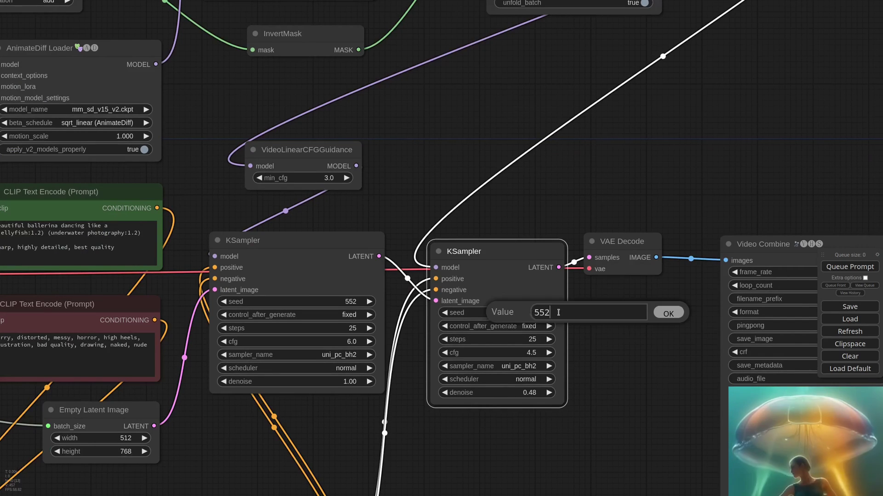
double_click(561, 313)
text(1074)
key(Return)
Queue the workflow with the second sampling pass and examine the refined dancer animation up close
scroll(459, 230, down, 8)
key(ctrl+Return)
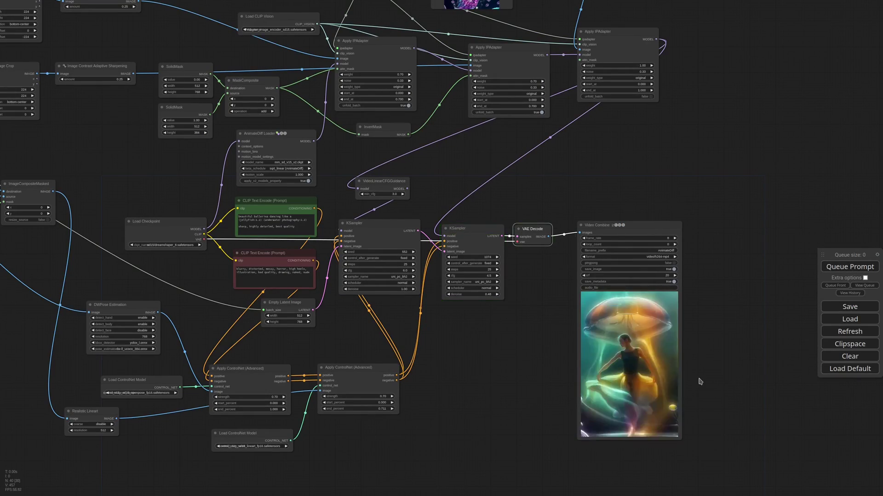
drag(697, 382, 665, 309)
scroll(594, 243, up, 3)
scroll(594, 243, up, 6)
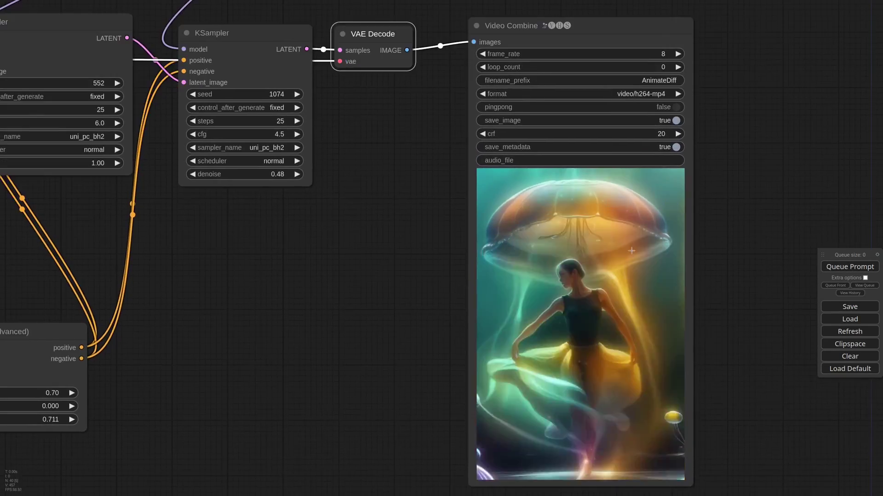
scroll(636, 234, up, 2)
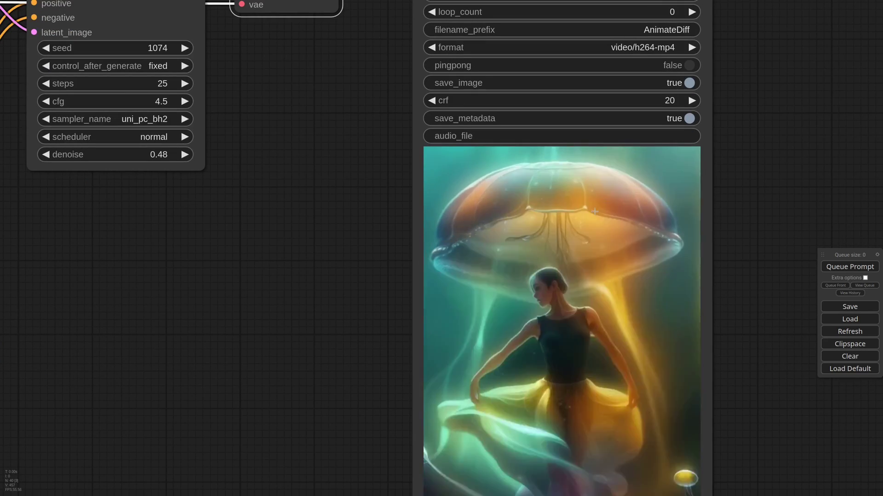
scroll(594, 212, down, 12)
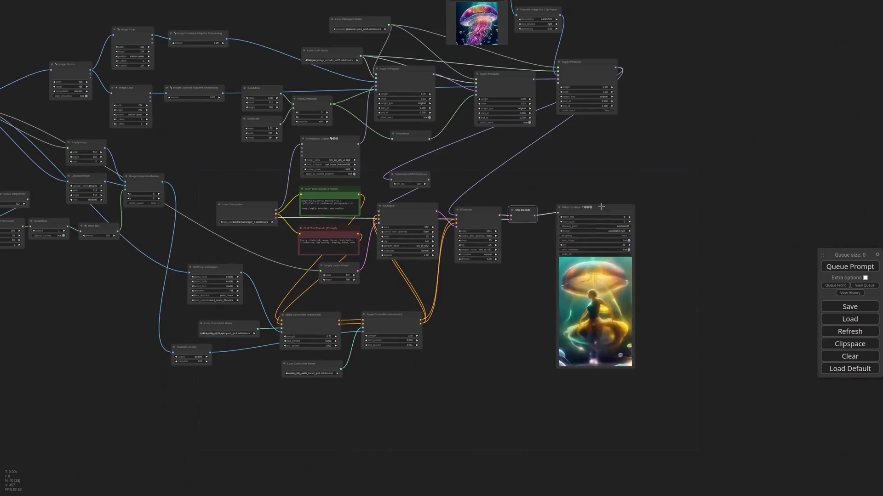
Move the Video Combine node to just below VAE Decode
scroll(573, 322, up, 5)
scroll(614, 191, up, 4)
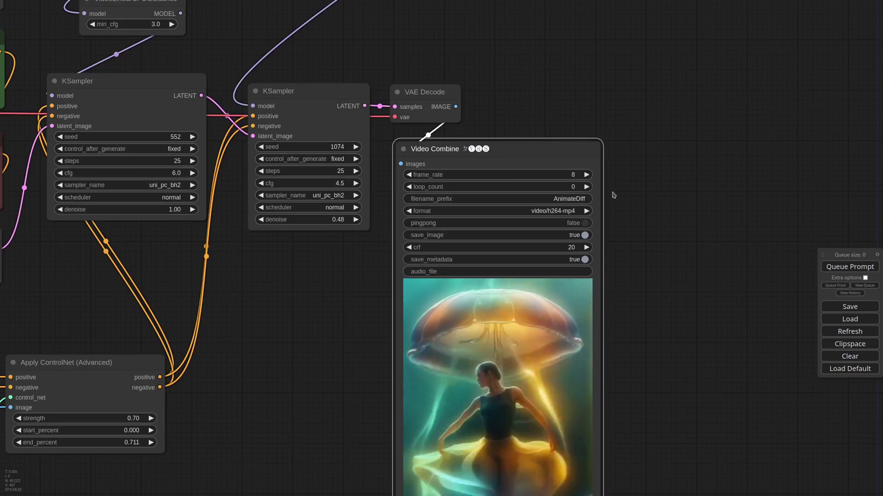
scroll(567, 167, down, 7)
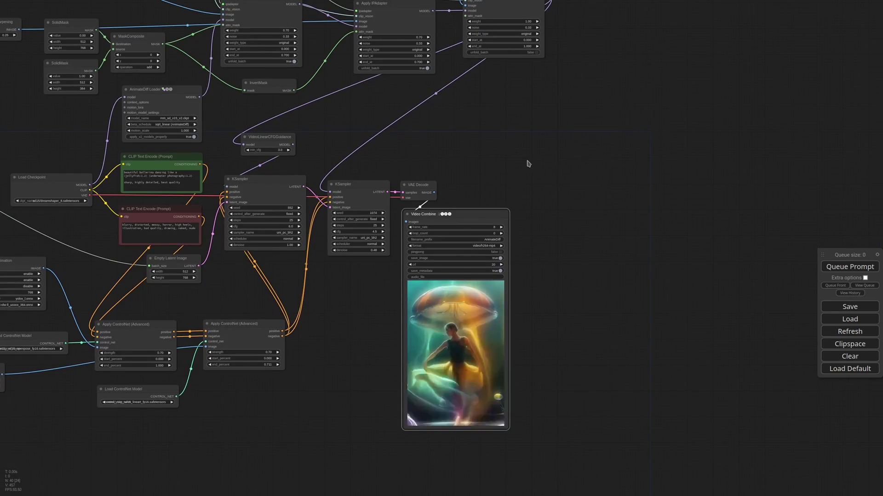
Add a RIFE VFI frame interpolation node and connect VAE Decode's image output to its frames input
double_click(531, 167)
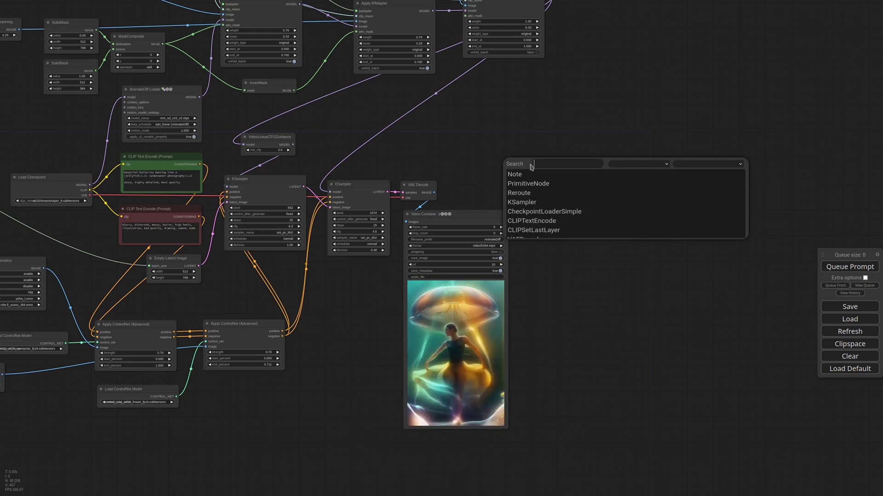
text(rife)
key(Return)
scroll(565, 141, up, 4)
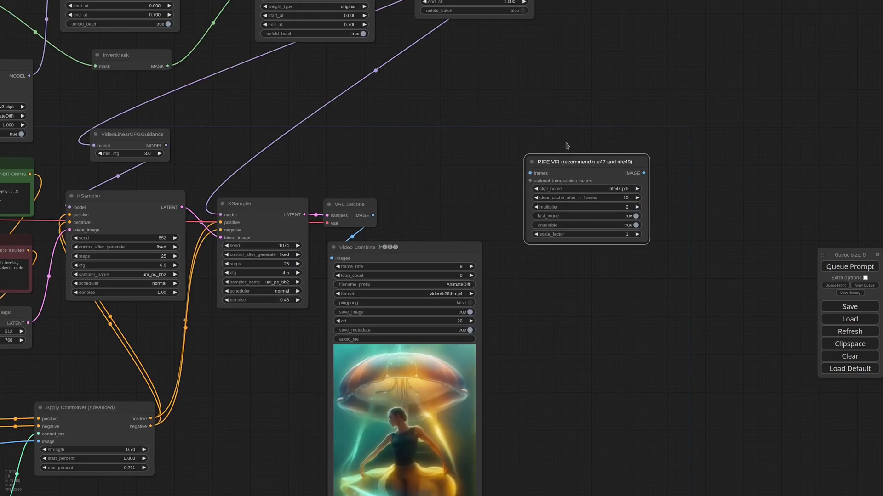
drag(372, 216, 530, 173)
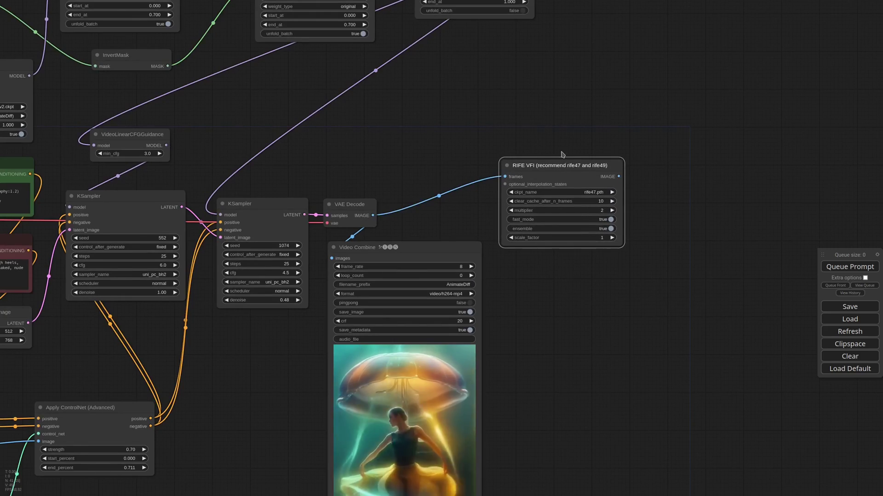
scroll(552, 156, down, 4)
Duplicate Video Combine below RIFE VFI, feed it from RIFE's image output, and set its frame_rate to 16
click(424, 217)
key(ctrl+c)
key(ctrl+v)
drag(601, 169, 555, 224)
drag(643, 321, 647, 299)
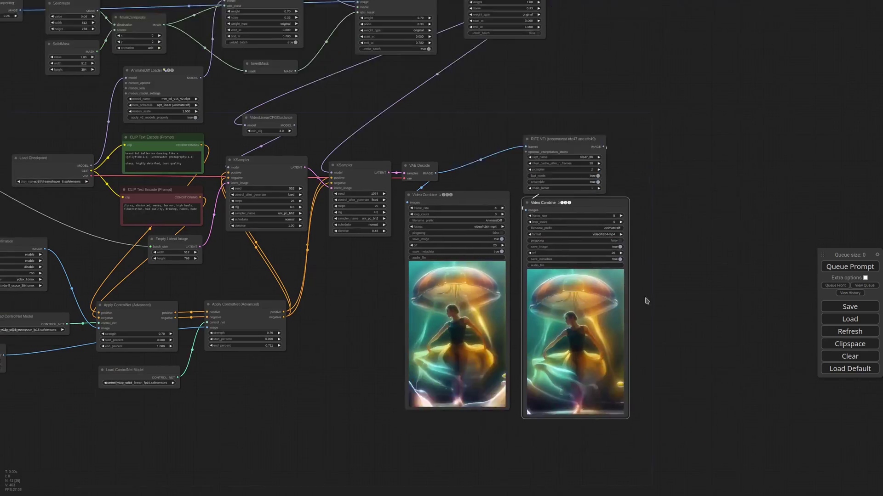
scroll(646, 294, up, 4)
click(583, 161)
text(16)
key(Return)
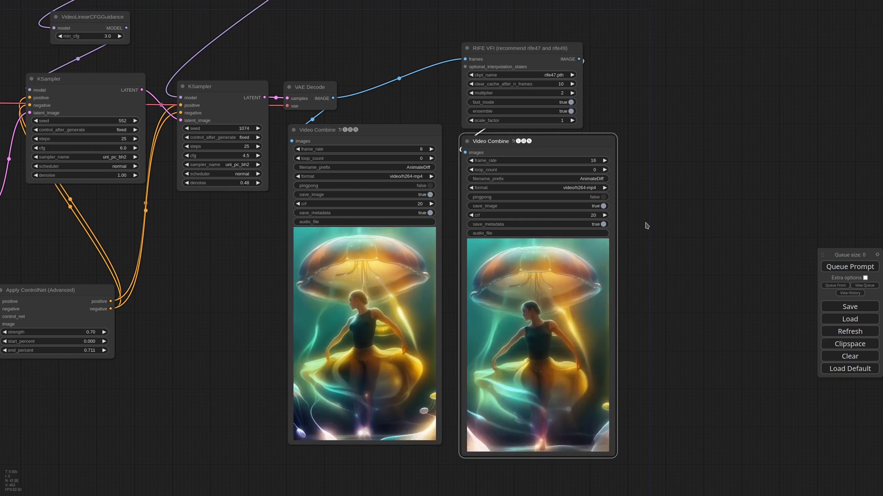
Spread out RIFE VFI and the second Video Combine to open space for more nodes
drag(650, 284, 670, 235)
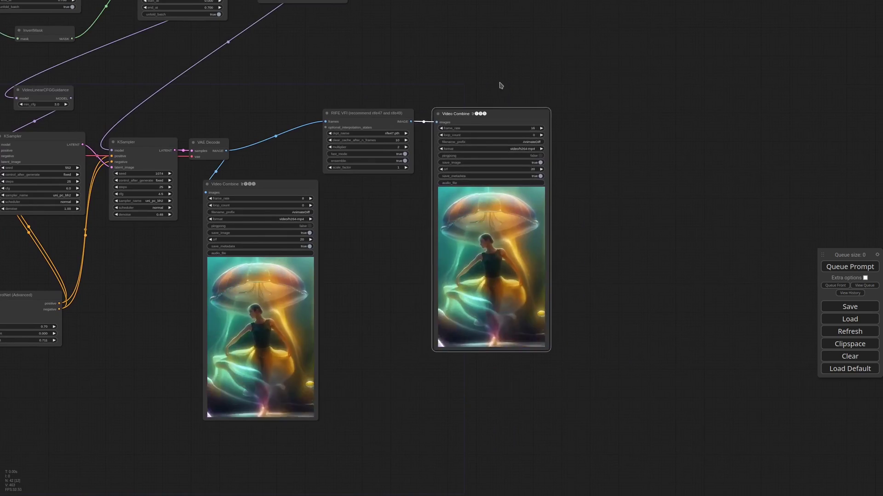
drag(500, 85, 528, 189)
drag(516, 220, 557, 307)
drag(409, 222, 355, 213)
drag(447, 202, 536, 251)
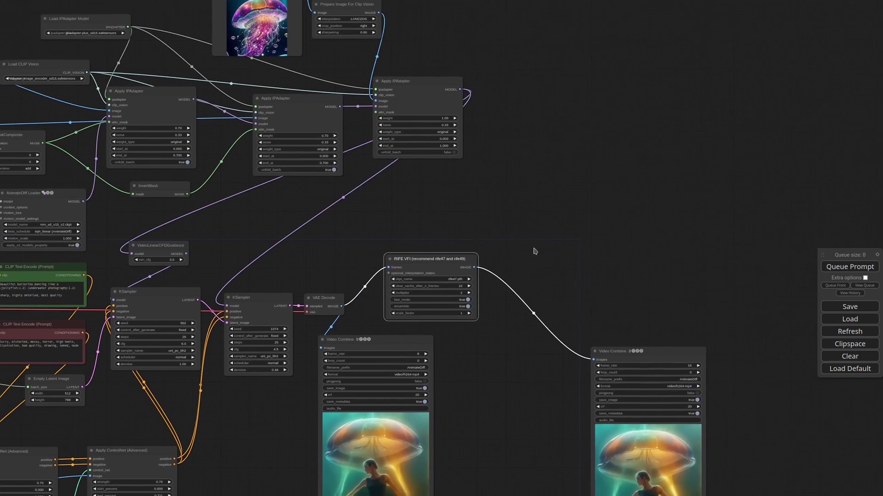
Add an Image Contrast Adaptive Sharpening node fed by RIFE VFI and set its amount to 0.25
double_click(554, 222)
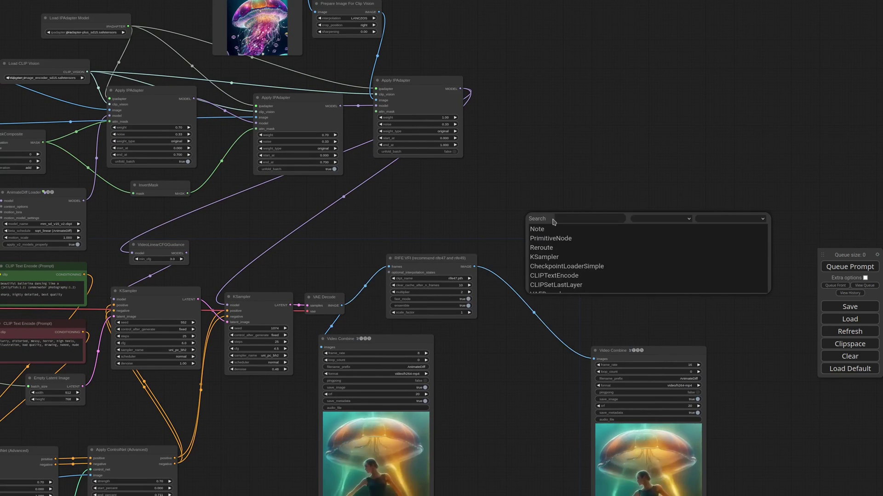
click(570, 229)
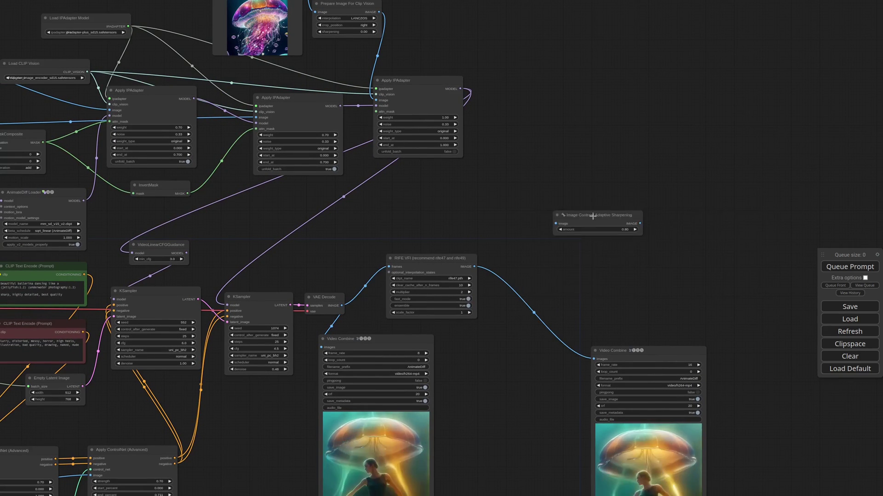
drag(593, 217, 536, 225)
drag(474, 266, 502, 233)
scroll(582, 252, up, 8)
click(517, 225)
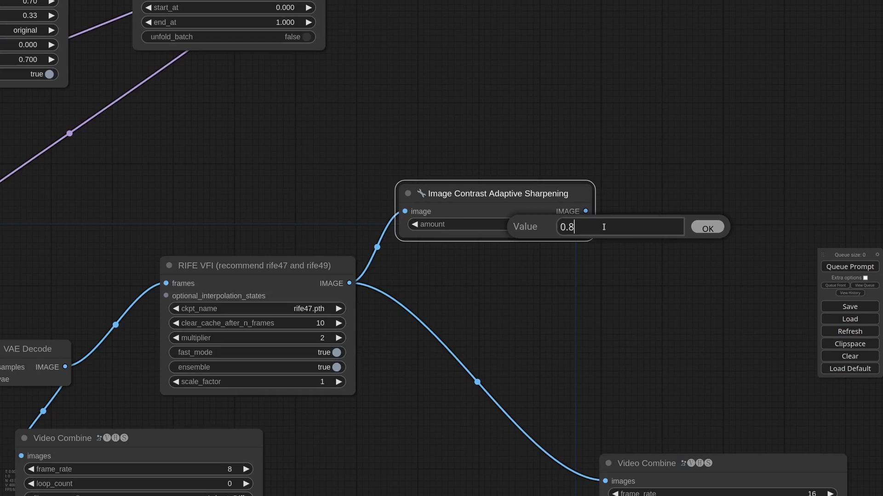
text(25)
key(Return)
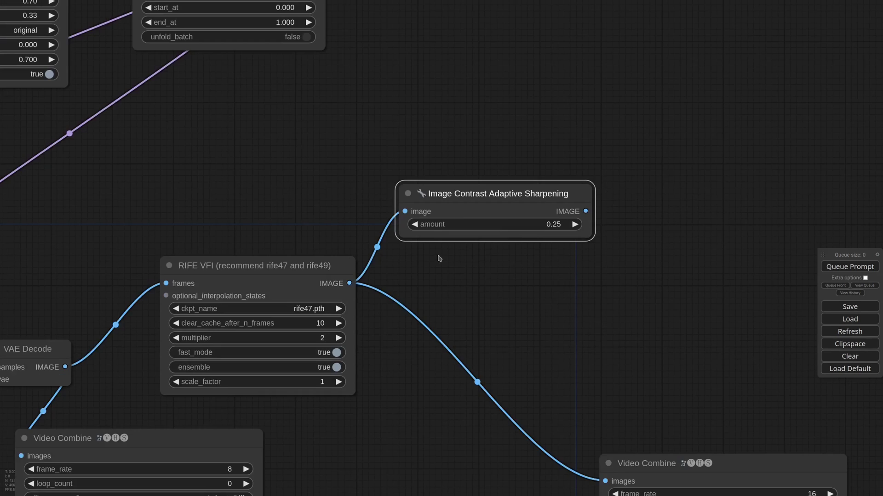
Feed the sharpening node from VAE Decode's image output, place it above VAE Decode, and move RIFE VFI above the second Video Combine
scroll(451, 276, down, 5)
drag(470, 282, 607, 223)
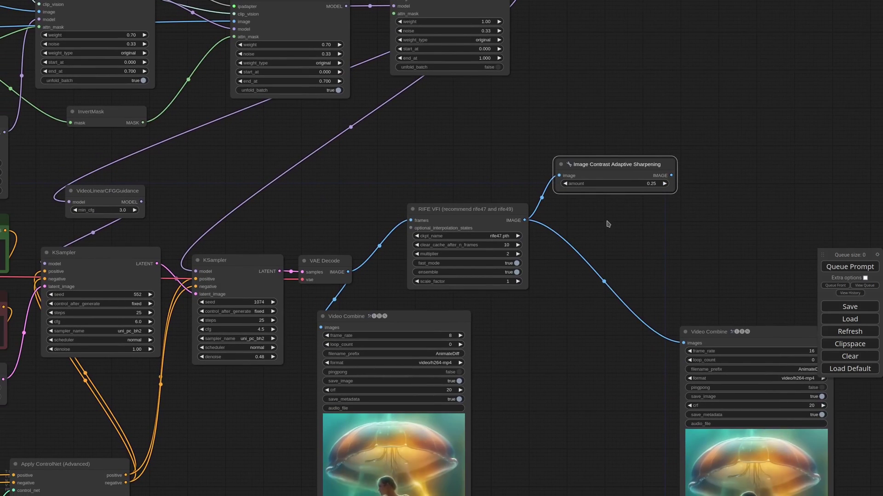
drag(348, 271, 559, 176)
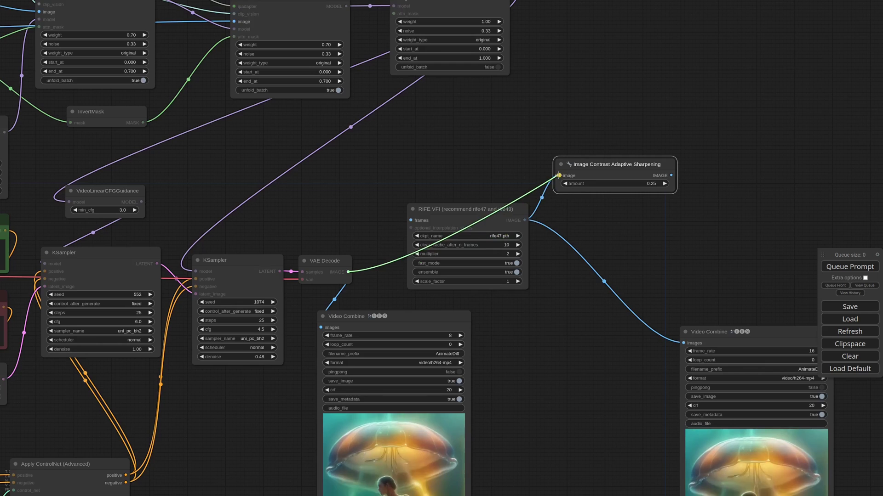
drag(611, 164, 464, 164)
drag(476, 210, 719, 282)
drag(704, 207, 657, 292)
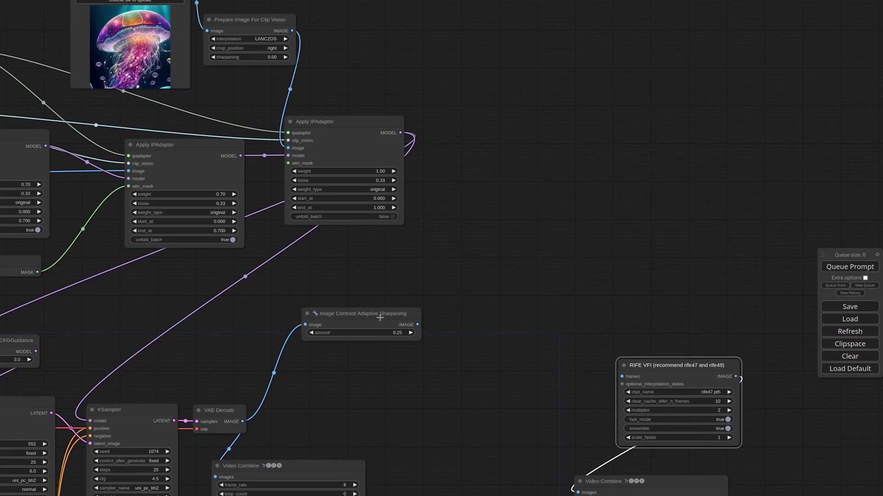
drag(420, 337, 388, 384)
Add an Upscale Image (using Model) node and connect the sharpening node's image output to its image input
double_click(478, 299)
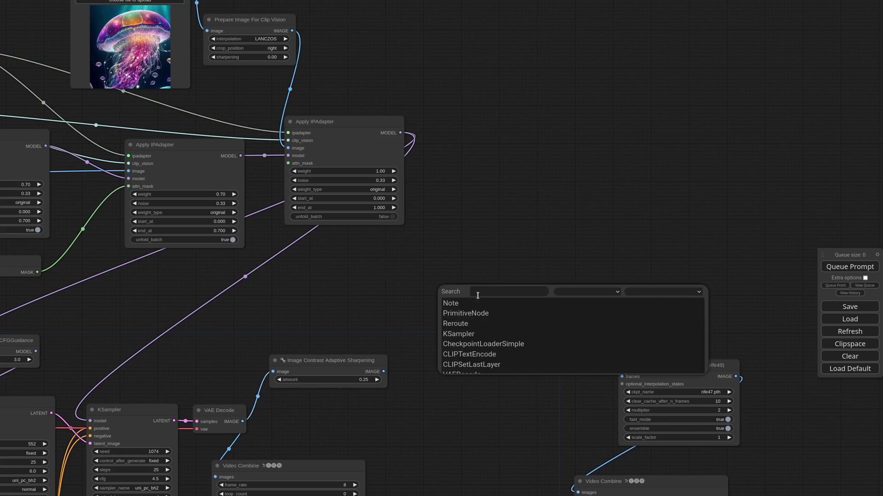
text(scale)
key(Down)
key(Down)
key(Down)
key(Down)
key(Down)
key(Return)
drag(525, 289, 502, 312)
drag(384, 371, 459, 331)
Add a Load Upscale Model node connected to the upscaler's upscale_model input and choose 4x_foolhardy_Remacri.pth
drag(457, 323, 395, 295)
click(416, 321)
drag(451, 289, 371, 280)
click(384, 299)
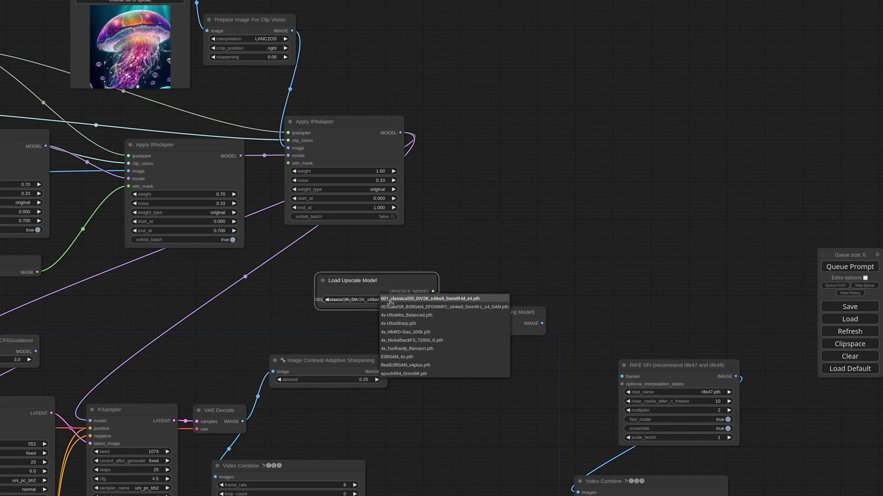
click(447, 352)
Add an Upscale Image By node fed by Upscale Image (using Model) and set its upscale_method to lanczos
scroll(558, 325, down, 4)
double_click(435, 294)
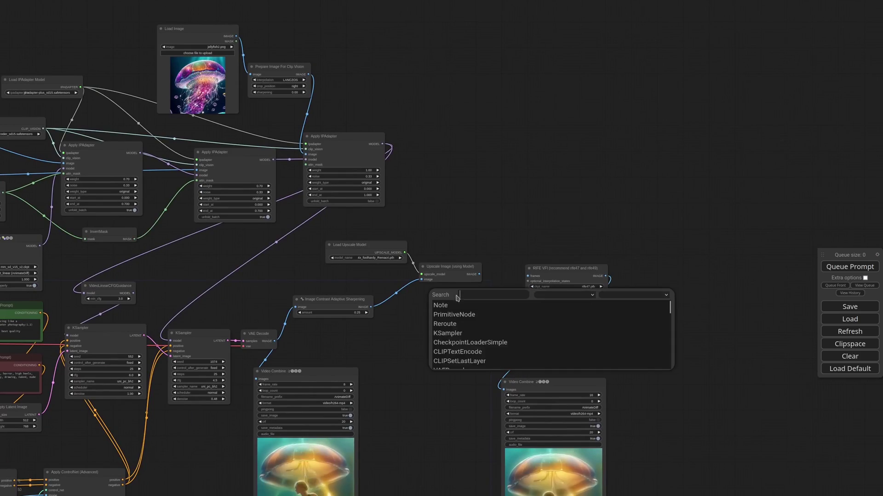
text(scale)
key(Down)
key(Down)
key(Down)
key(Return)
scroll(449, 288, up, 5)
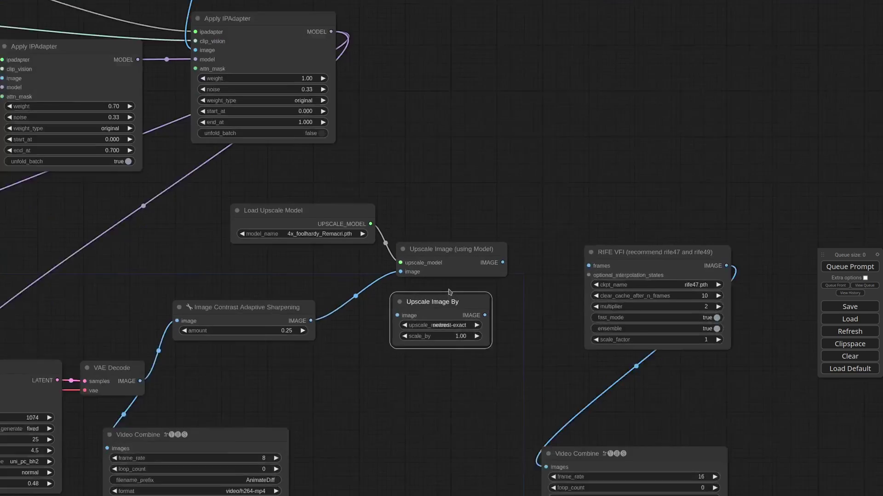
drag(479, 274, 434, 316)
click(481, 327)
click(498, 363)
scroll(506, 359, down, 3)
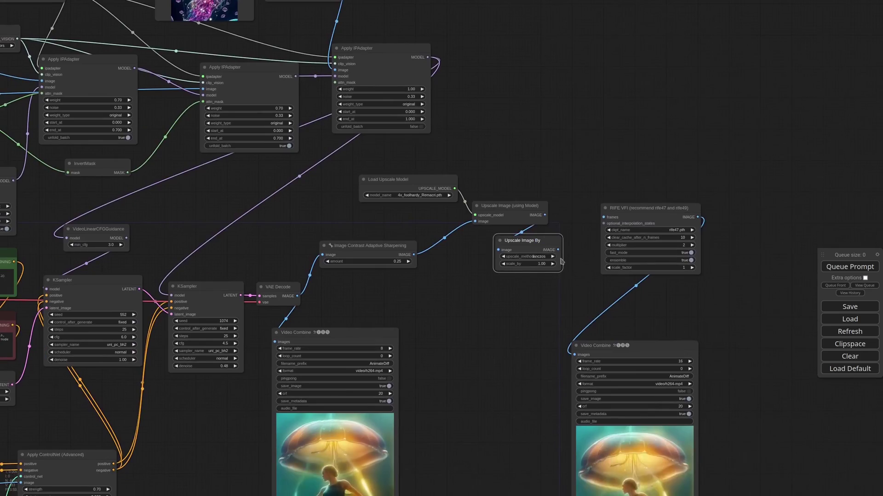
Connect Upscale Image By to RIFE VFI's frames input, then reposition and enlarge the second Video Combine node
drag(545, 247, 599, 206)
drag(631, 346, 616, 290)
scroll(720, 403, down, 4)
drag(719, 403, 636, 139)
scroll(647, 194, up, 4)
drag(601, 287, 700, 437)
scroll(701, 270, down, 2)
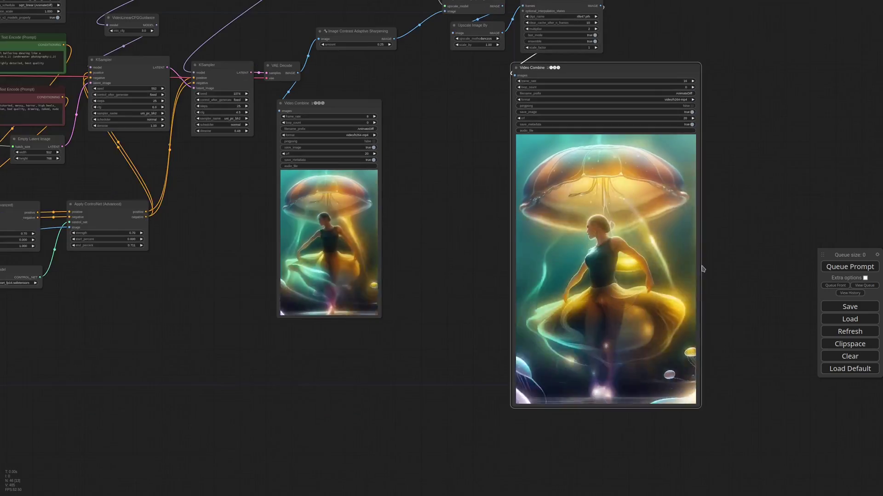
Choose jellyfish-memory-learning-neuroscience.jpg as the Load Image reference for the jellyfish IPAdapter
drag(436, 161, 586, 312)
scroll(448, 181, down, 4)
scroll(384, 94, up, 5)
scroll(456, 101, up, 5)
click(462, 117)
text(jelly)
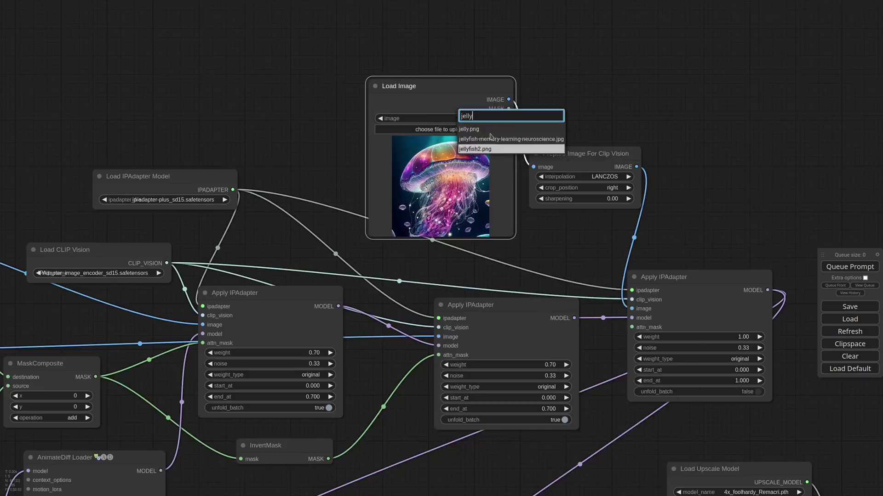
click(490, 138)
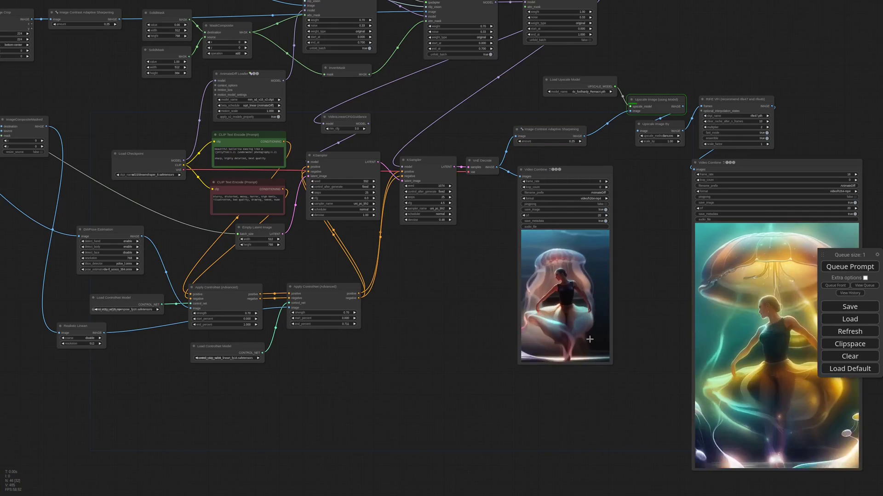
Examine the regenerated dancer animation in the first and second Video Combine previews
scroll(593, 418, up, 4)
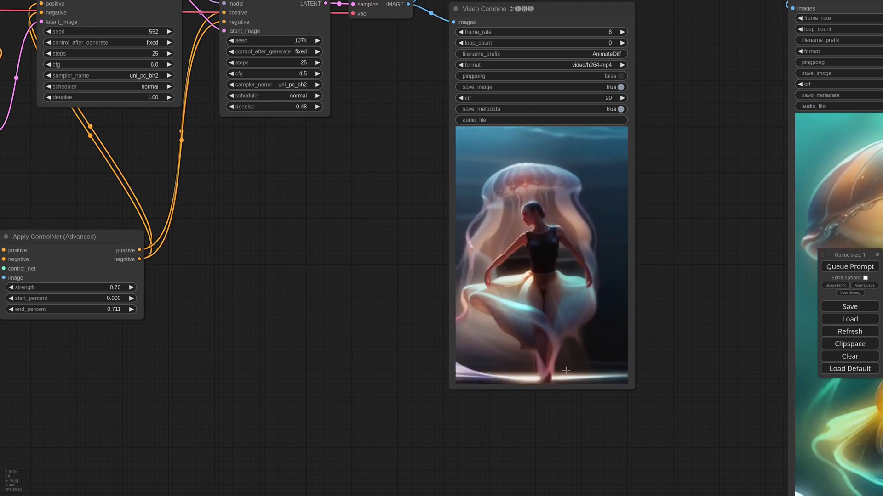
scroll(566, 370, down, 6)
scroll(565, 370, down, 5)
scroll(583, 414, up, 2)
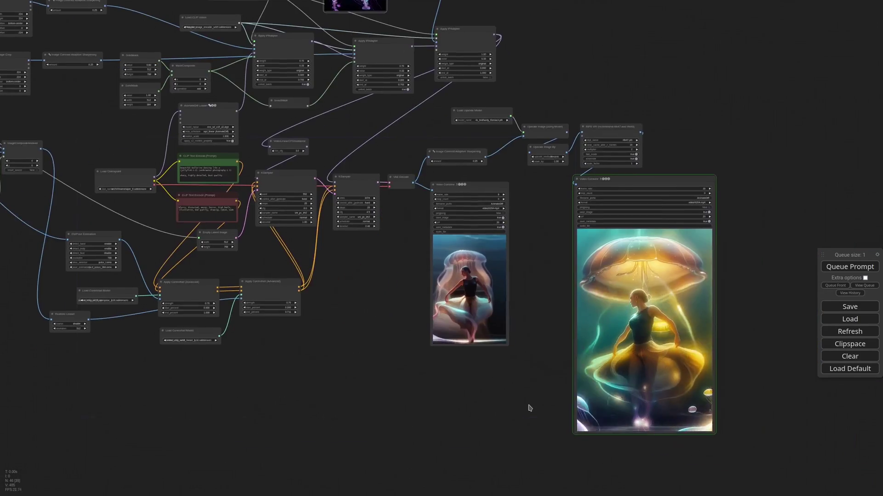
scroll(685, 396, up, 5)
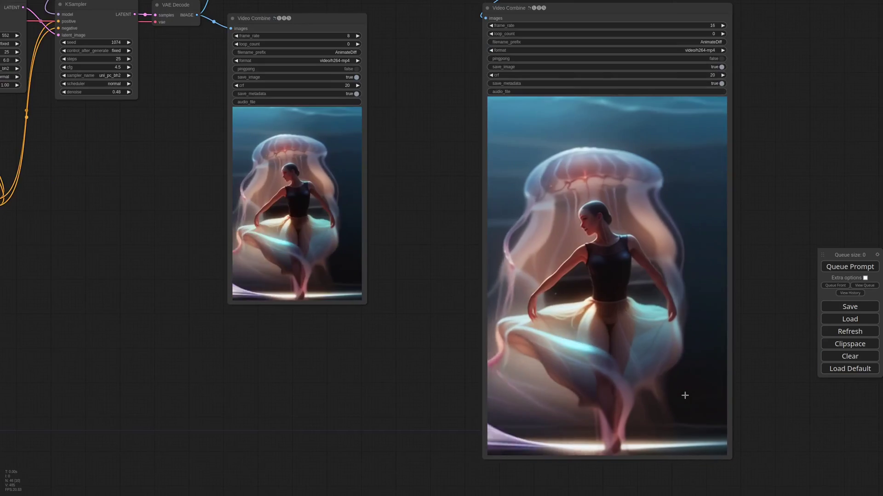
scroll(641, 395, down, 3)
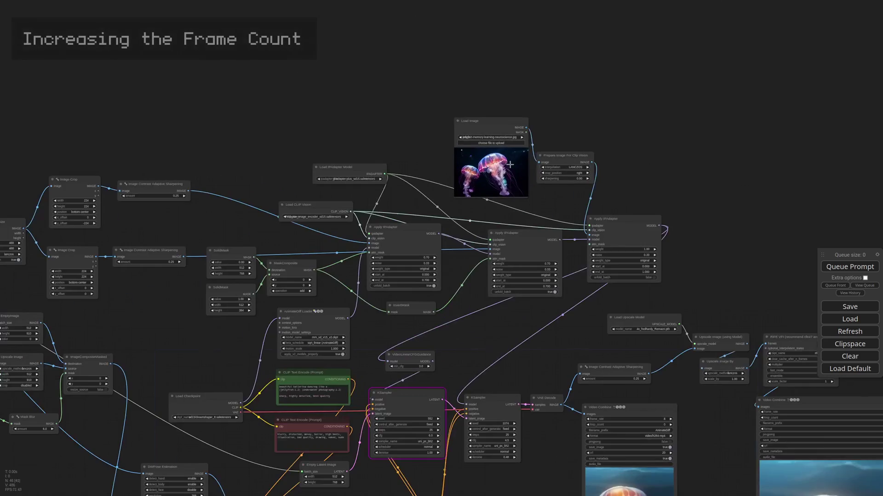
Change the Load Image reference picture again, filtering the available images by "jelly"
scroll(507, 149, up, 7)
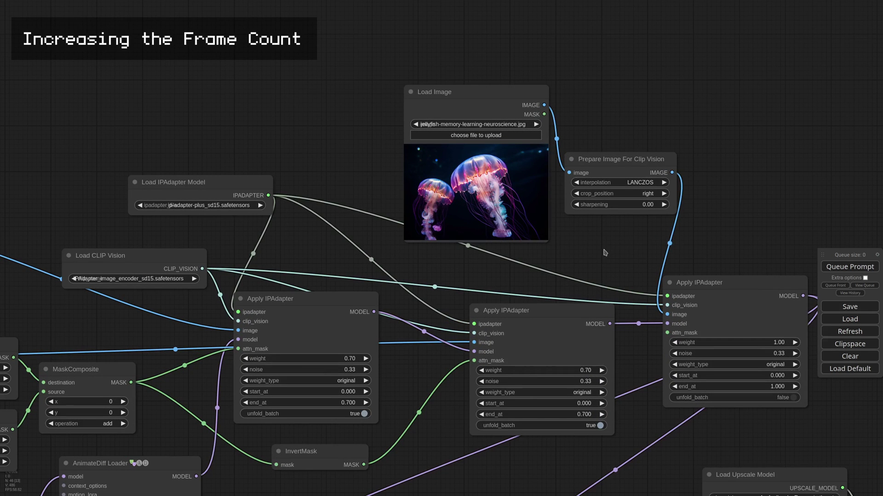
drag(510, 98, 505, 100)
drag(727, 211, 666, 167)
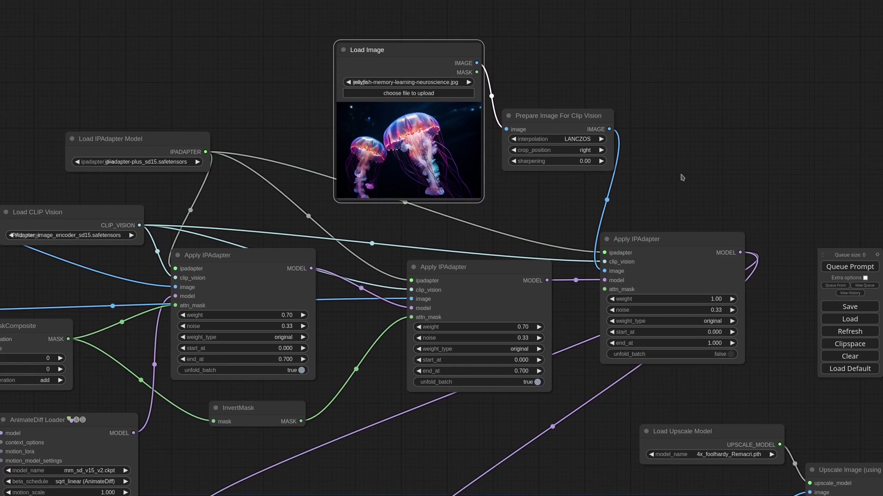
drag(537, 207, 549, 222)
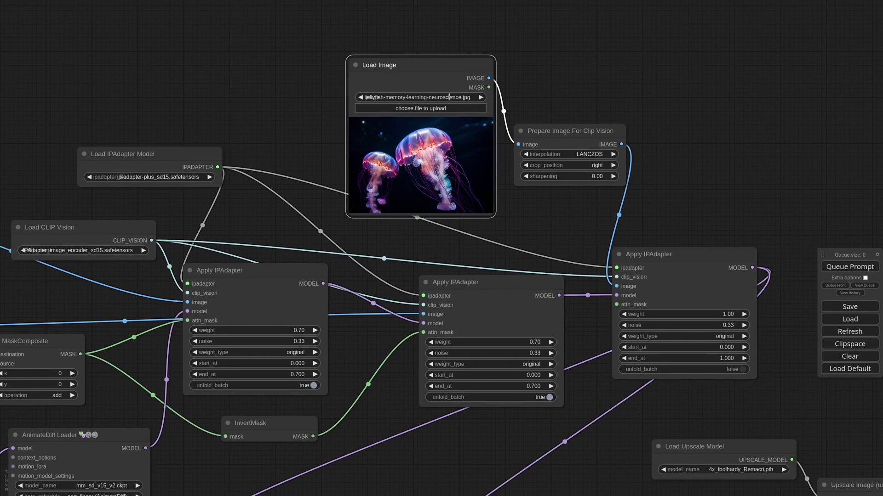
click(449, 97)
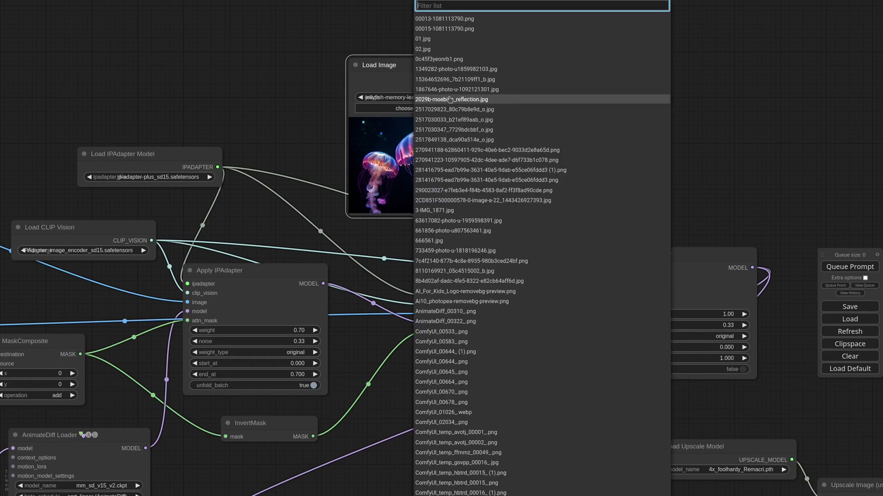
text(jelly)
key(Return)
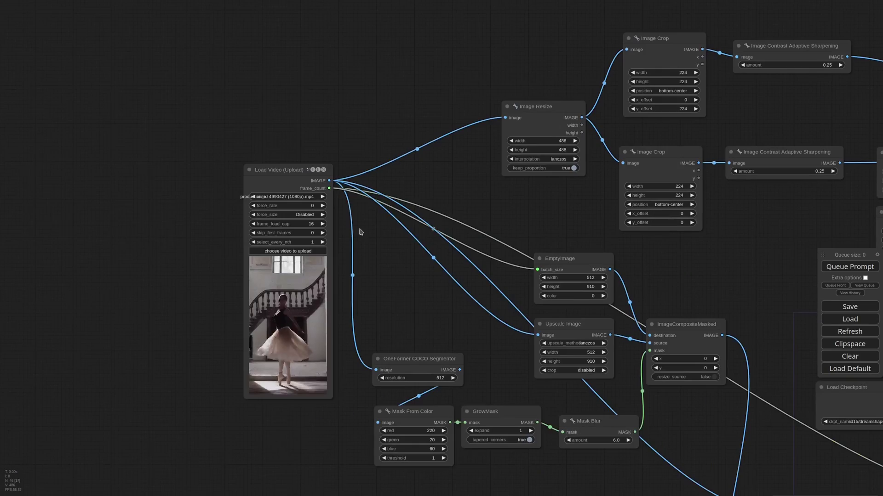
Set the Load Video node's frame_load_cap to 64
click(335, 223)
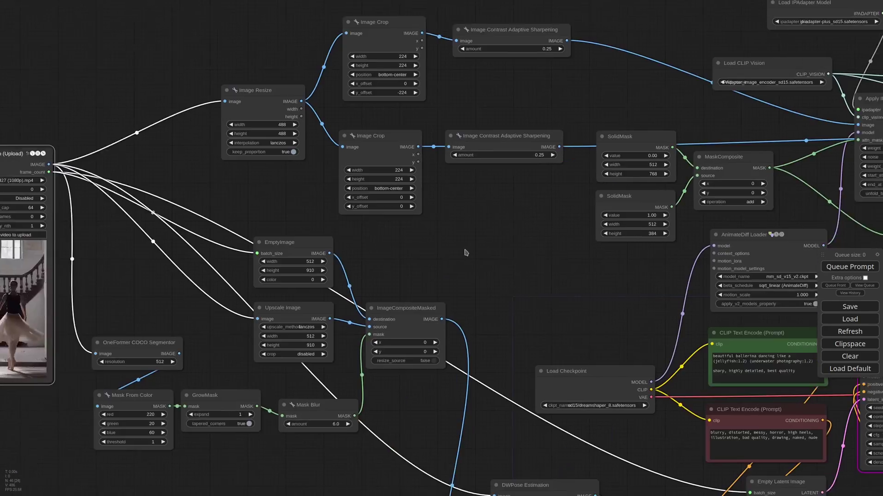
Add a Uniform Context Options node linked to AnimateDiff Loader's context_options and set its context_overlap to 2
drag(650, 286, 520, 279)
scroll(526, 280, up, 2)
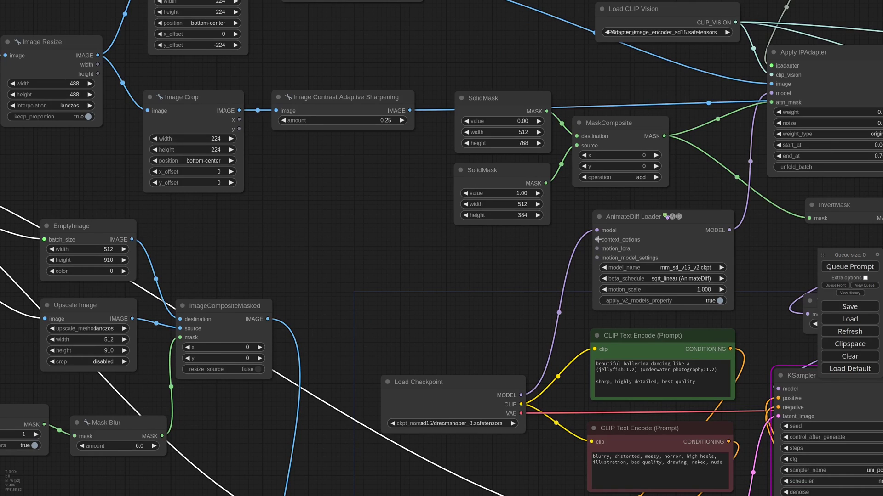
drag(597, 240, 513, 251)
click(541, 289)
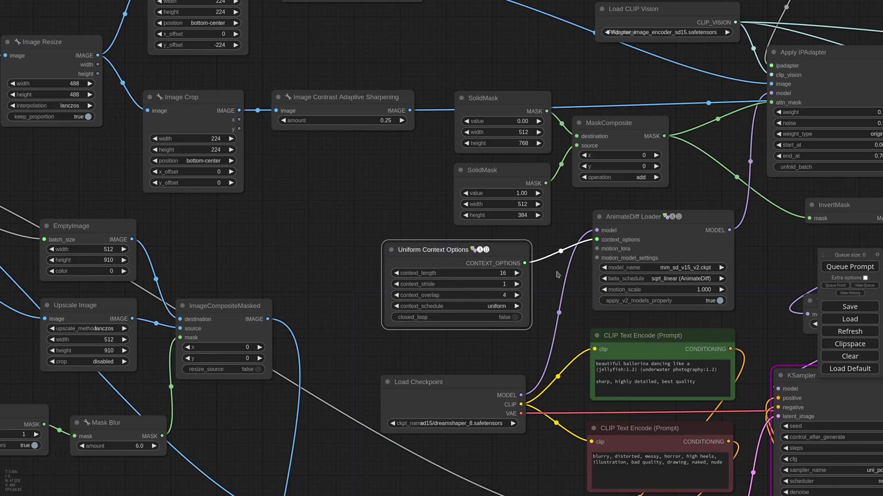
scroll(557, 275, down, 1)
drag(507, 250, 510, 255)
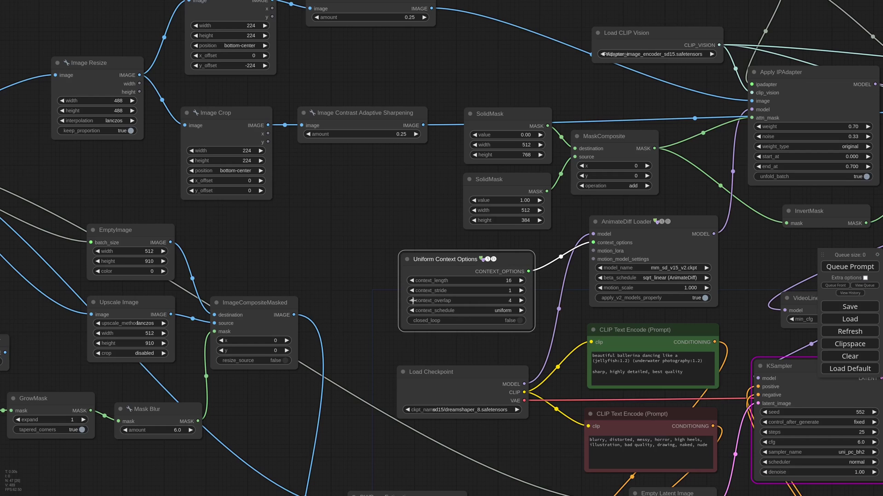
Try to run the workflow with the sliding context window, and dismiss the resulting dialog
scroll(384, 295, down, 8)
drag(662, 428, 286, 233)
click(850, 267)
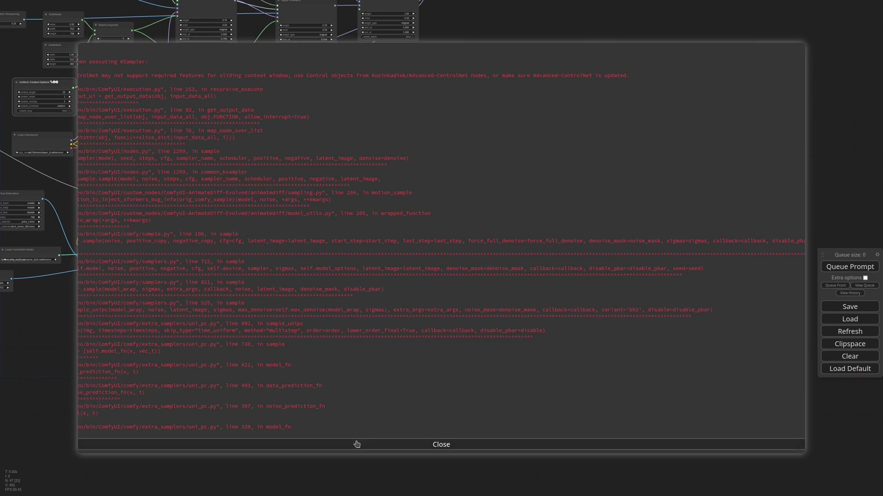
click(357, 444)
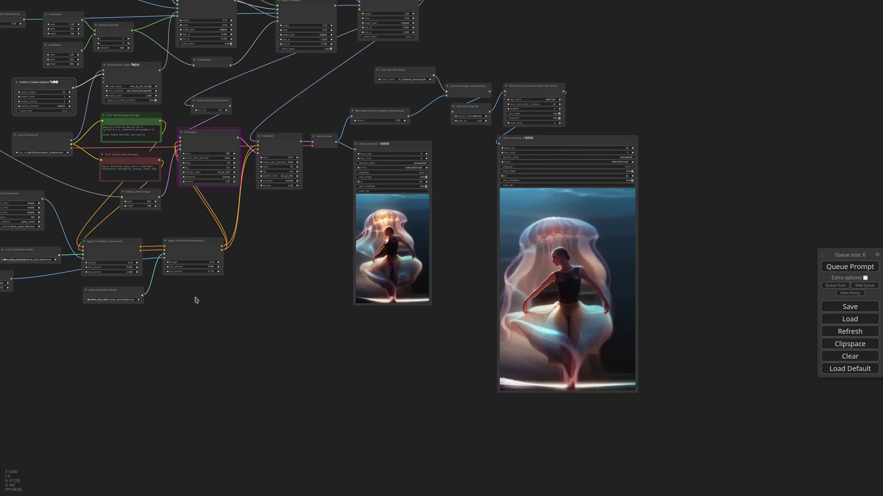
Rearrange the existing Apply ControlNet and Load ControlNet Model nodes into a tighter group
drag(197, 299, 544, 308)
scroll(541, 305, up, 5)
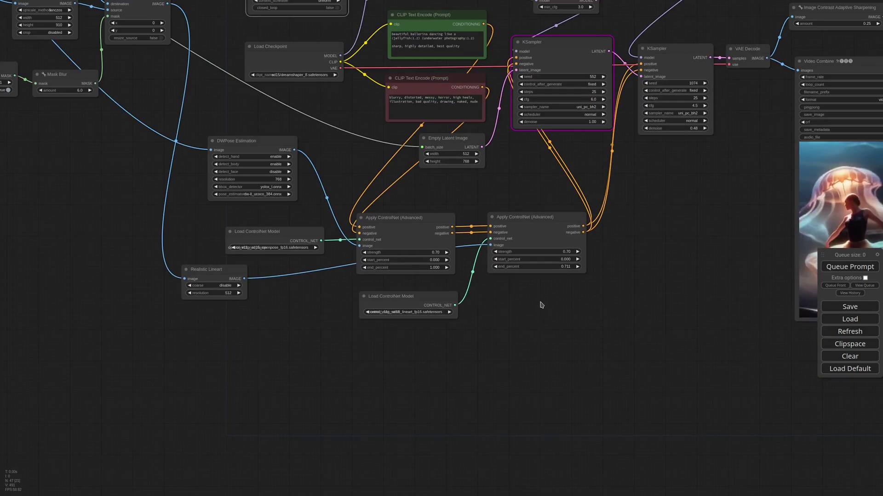
drag(504, 197, 545, 274)
drag(427, 275, 436, 257)
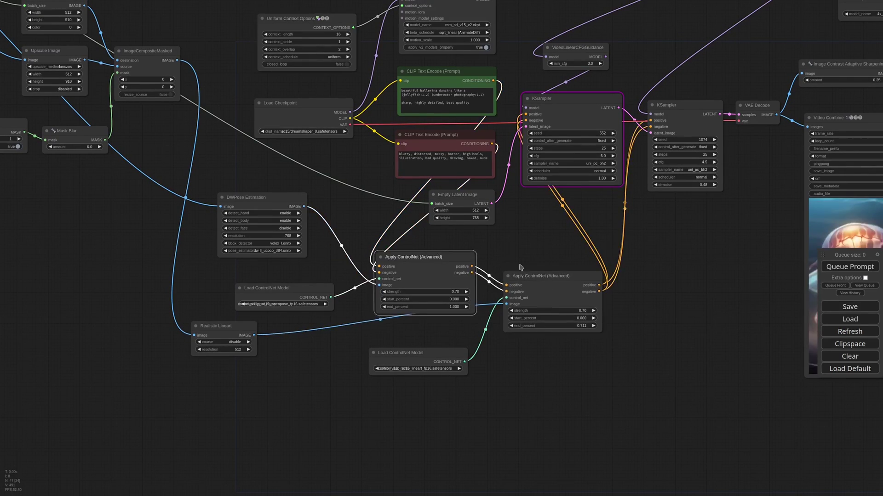
drag(528, 275, 526, 269)
drag(543, 378, 693, 349)
drag(582, 330, 588, 310)
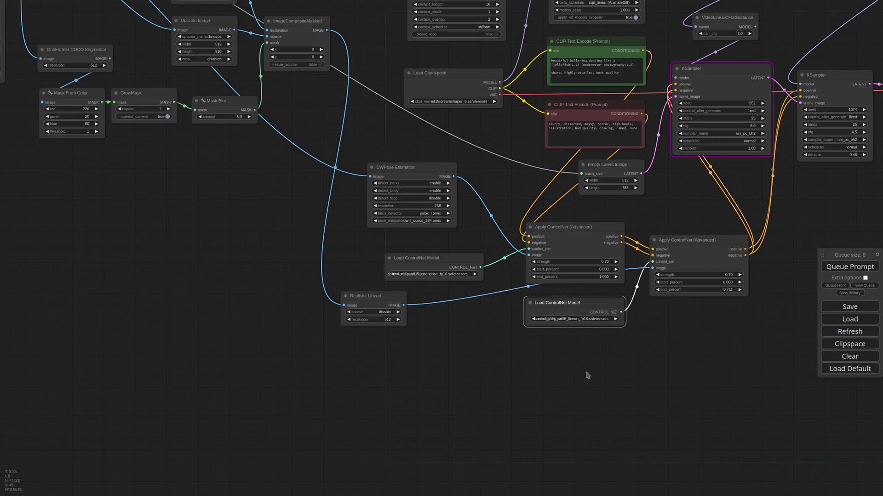
drag(436, 259, 453, 255)
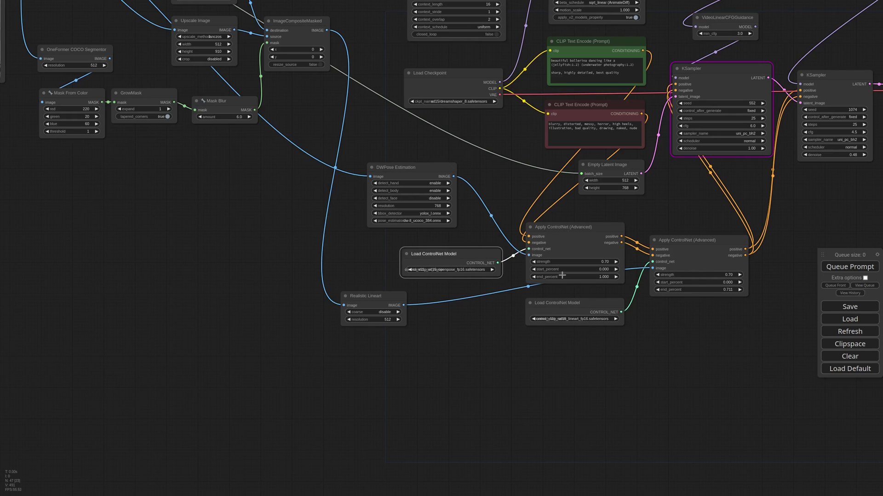
click(566, 230)
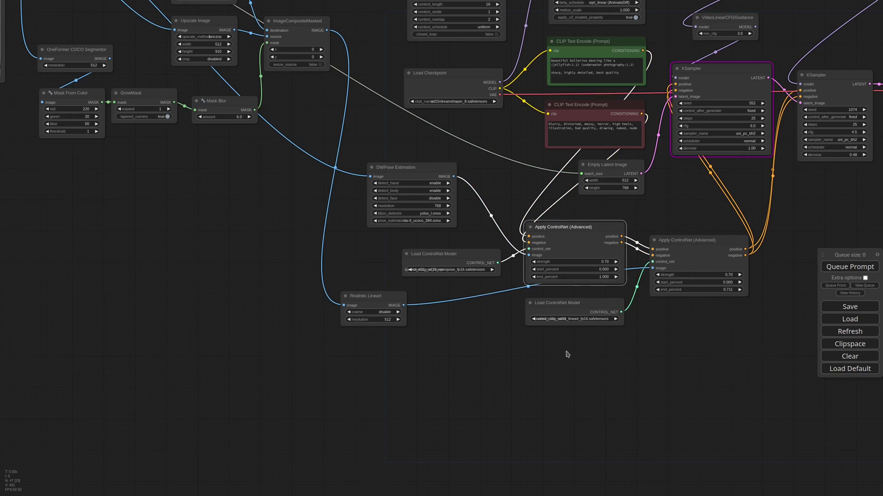
Add an ACN_AdvancedControlNetApply node below the existing ControlNet nodes
click(567, 355)
double_click(569, 357)
text(controlnet)
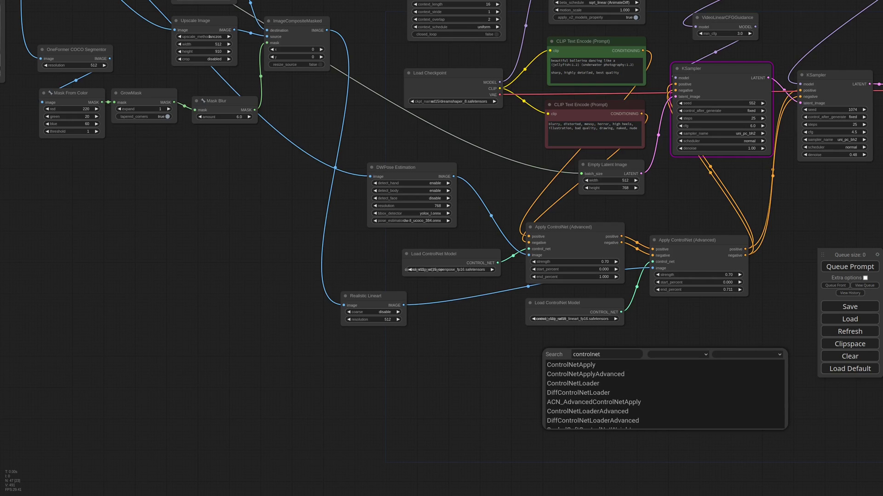
click(587, 403)
scroll(436, 427, up, 4)
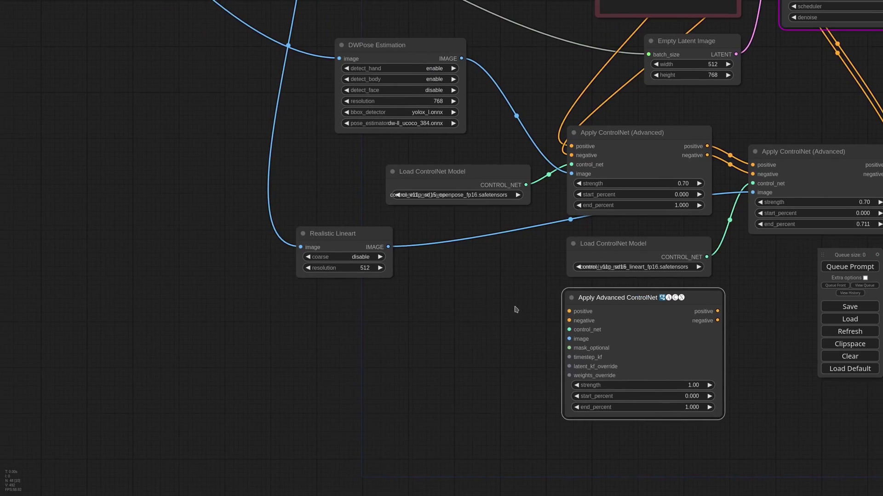
Add a Load Advanced ControlNet Model node beside it and select control_v11p_sd15_openpose_fp16.safetensors
double_click(435, 318)
text(controlnet)
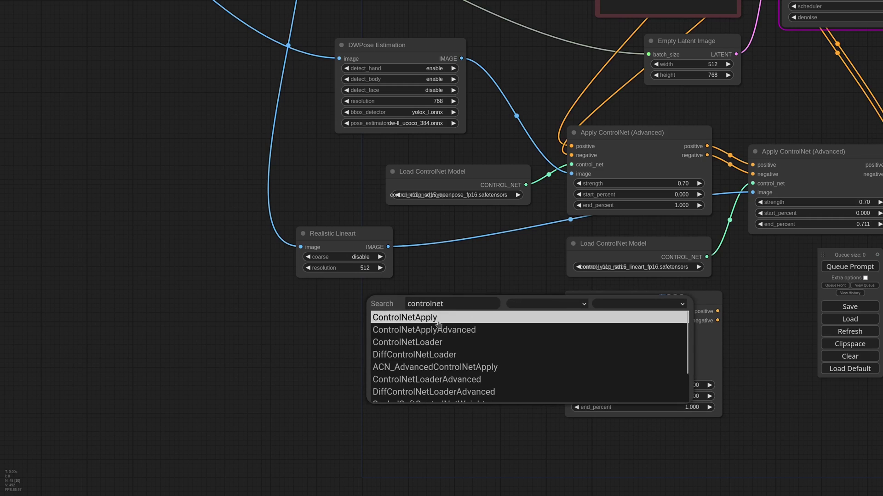
scroll(478, 350, down, 1)
click(508, 348)
drag(524, 312, 452, 316)
click(466, 339)
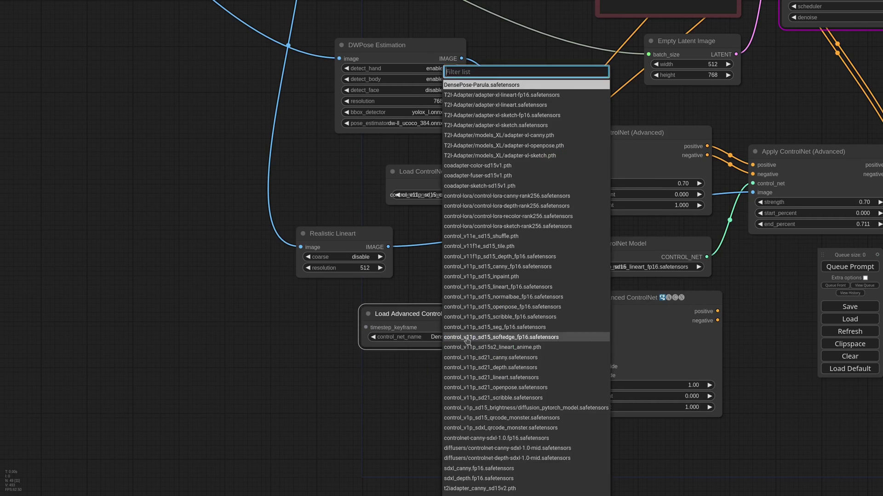
text(open)
click(473, 356)
Connect the openpose loader to Apply Advanced ControlNet and move the prompt conditioning and DWPose image links onto it
drag(525, 327, 570, 330)
drag(571, 156, 569, 311)
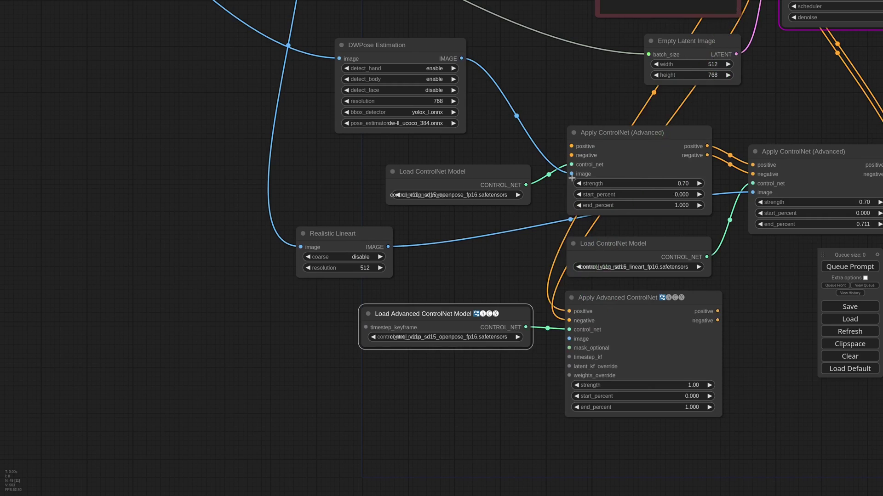
drag(571, 173, 570, 338)
Duplicate the Apply Advanced ControlNet node and feed the copy from the first node's positive and negative outputs
scroll(570, 346, down, 3)
drag(752, 194, 671, 195)
click(561, 311)
key(ctrl+c)
key(ctrl+v)
drag(653, 302, 654, 307)
scroll(688, 294, up, 4)
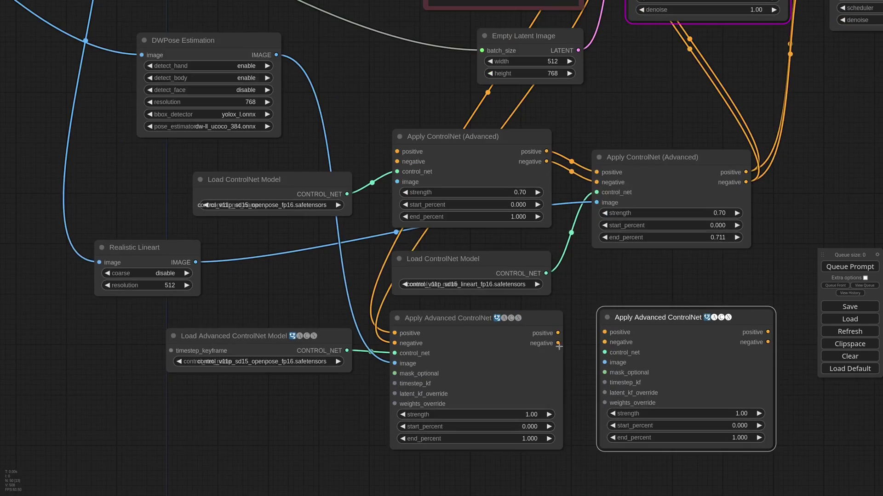
drag(558, 344, 604, 342)
drag(557, 333, 605, 332)
Duplicate the Load Advanced ControlNet Model node and set the copy to the SD15 lineart fp16 model
scroll(627, 289, down, 5)
drag(627, 289, 668, 260)
alt+drag(421, 290, 555, 375)
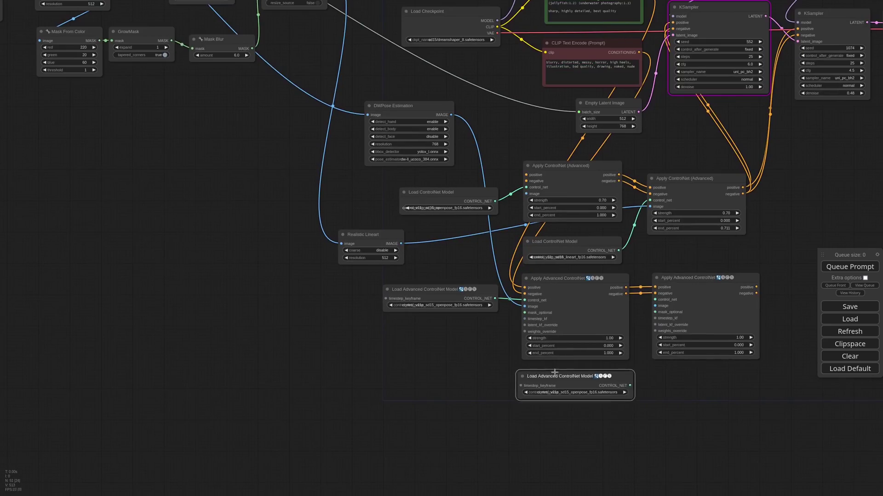
click(592, 392)
text(linea)
click(626, 418)
Move the Realistic Lineart image link to the second Apply Advanced ControlNet and connect its positive and negative outputs to both KSamplers
drag(651, 206, 654, 306)
drag(762, 286, 468, 125)
drag(552, 396, 469, 131)
drag(552, 390, 593, 131)
drag(552, 396, 593, 137)
scroll(611, 315, down, 2)
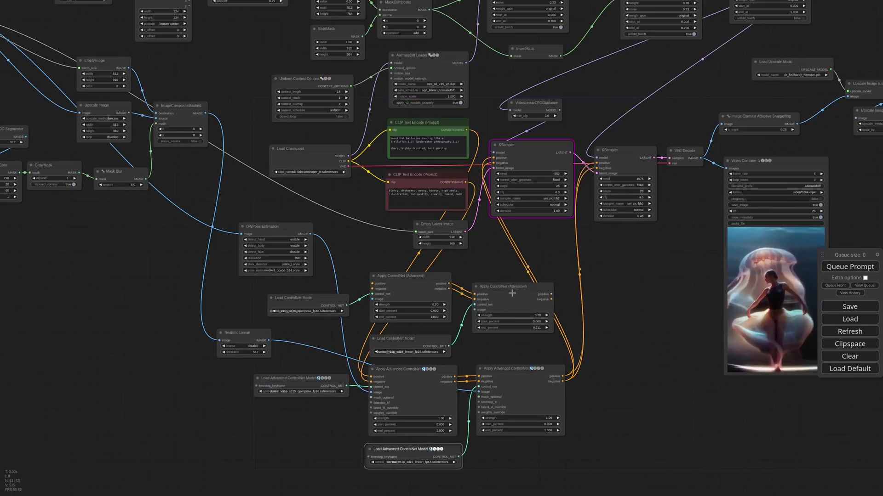
Gather the old Apply ControlNet and Load ControlNet Model nodes away from the graph and delete them
drag(512, 293, 742, 418)
drag(430, 347, 688, 458)
drag(409, 282, 666, 393)
drag(315, 304, 643, 426)
drag(327, 380, 325, 386)
drag(589, 377, 788, 474)
key(Delete)
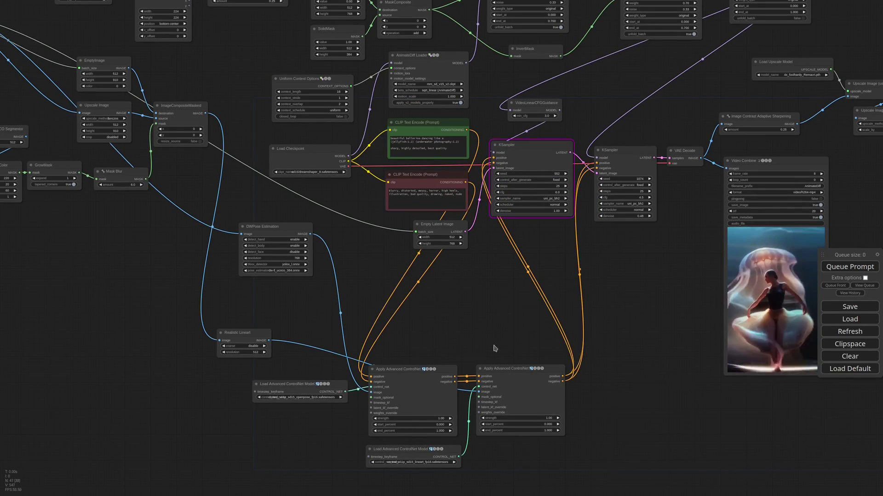
Reposition the advanced ControlNet nodes closer to the samplers, and adjust the openpose loader, DWPose Estimation and Realistic Lineart nodes
drag(495, 349, 331, 456)
drag(414, 370, 442, 294)
drag(313, 309, 303, 301)
drag(275, 227, 282, 218)
drag(245, 337, 270, 347)
scroll(258, 322, down, 5)
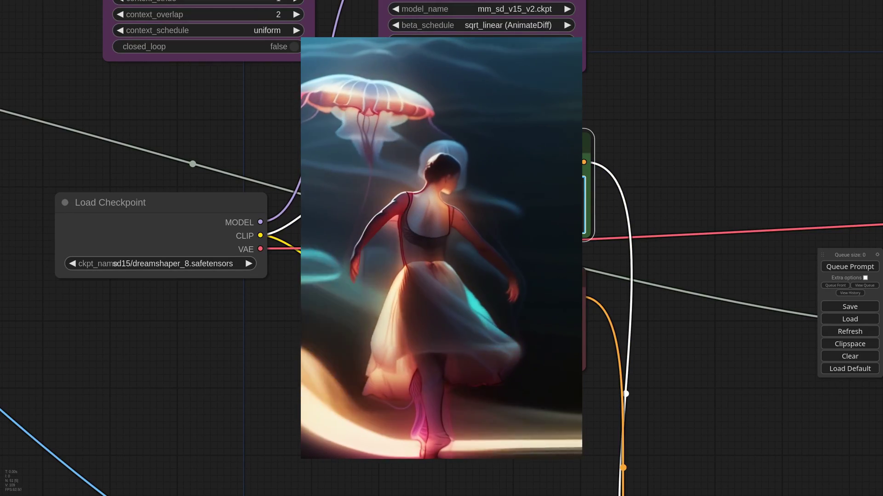
Run the color-coded workflow and go to its samplers and Video Combine outputs
scroll(659, 198, down, 11)
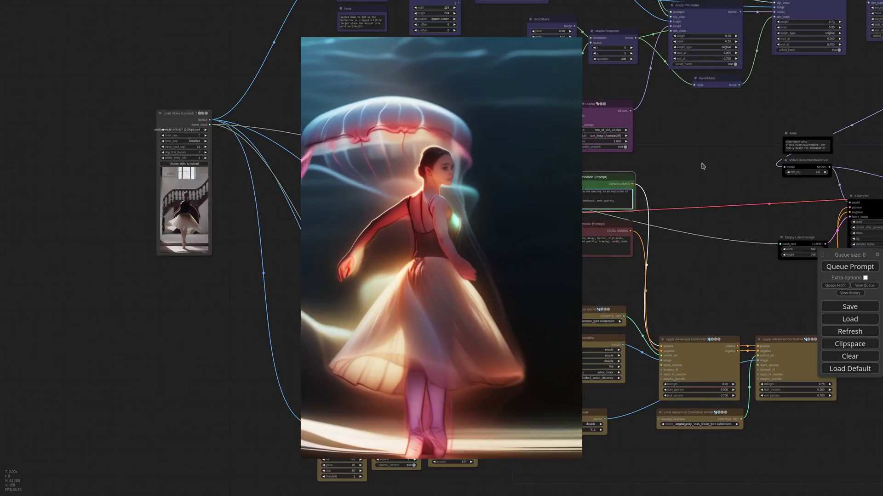
drag(702, 165, 243, 160)
click(856, 270)
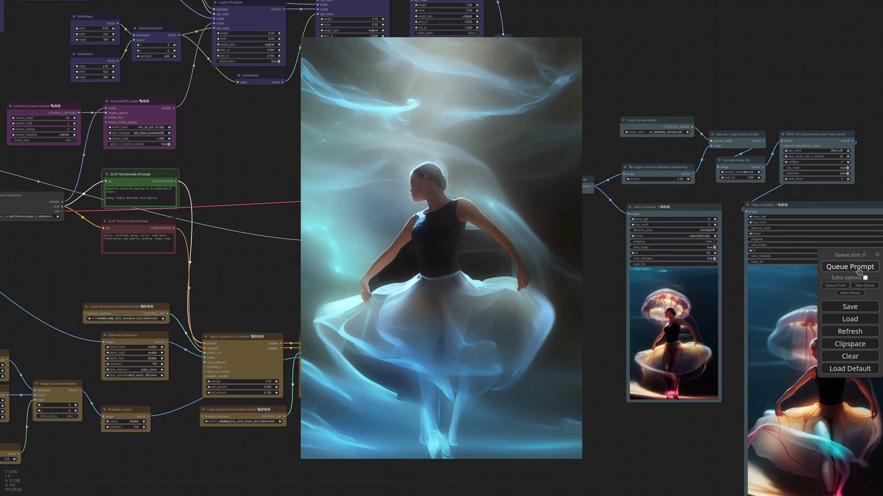
drag(732, 298, 460, 212)
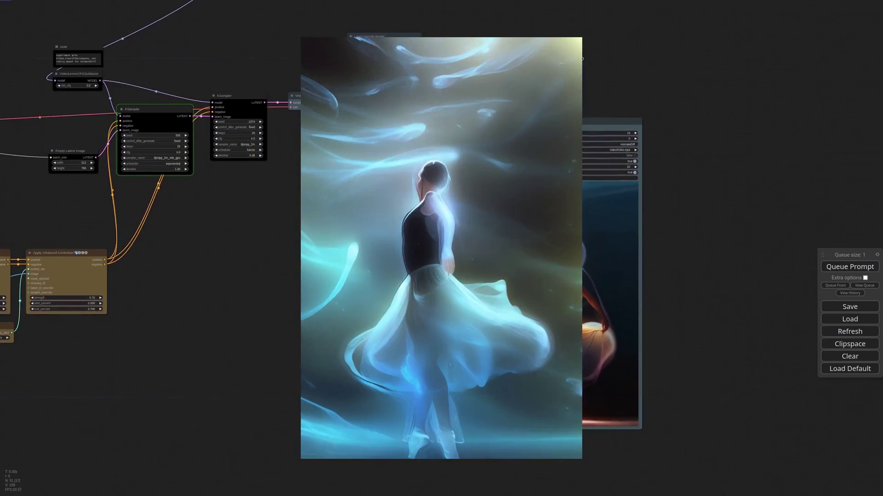
drag(307, 256, 271, 258)
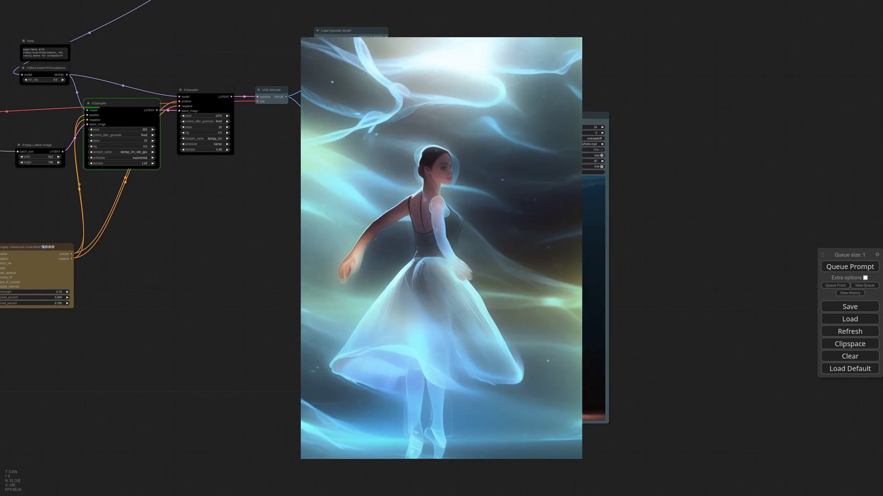
scroll(547, 265, up, 3)
drag(672, 256, 667, 237)
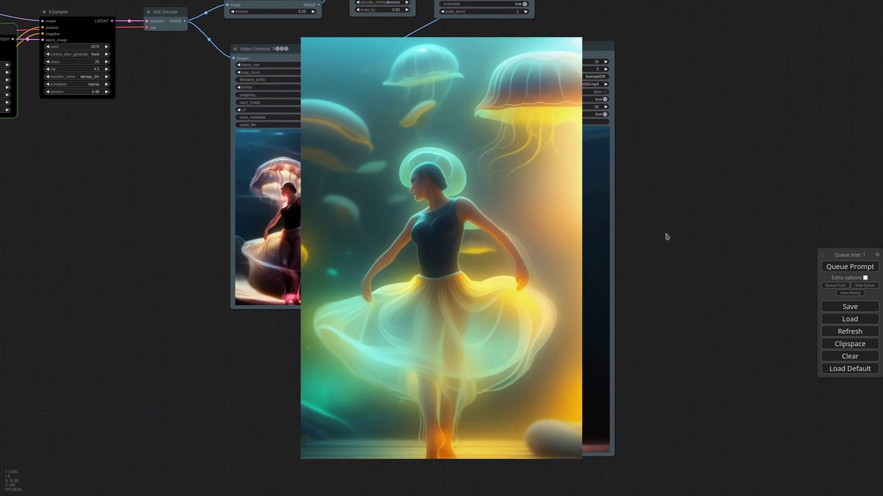